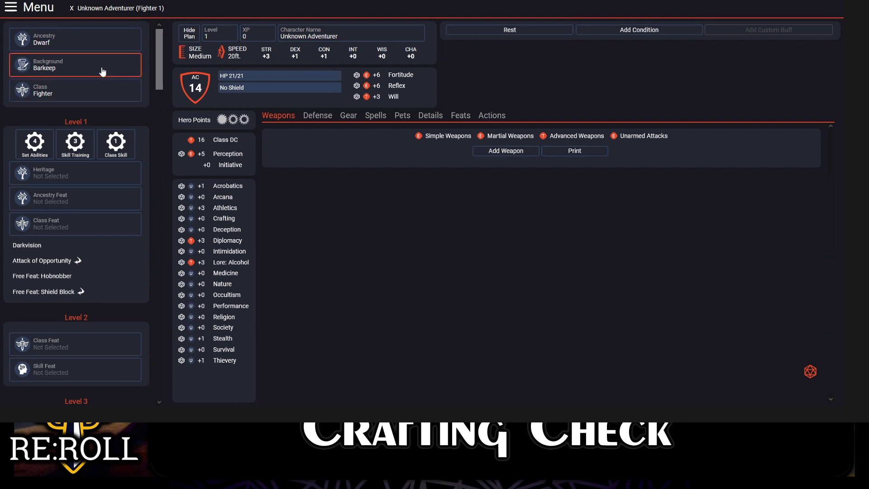
Change the character's class from Fighter to Rogue after reading through the Rogue class description
left_click(90, 90)
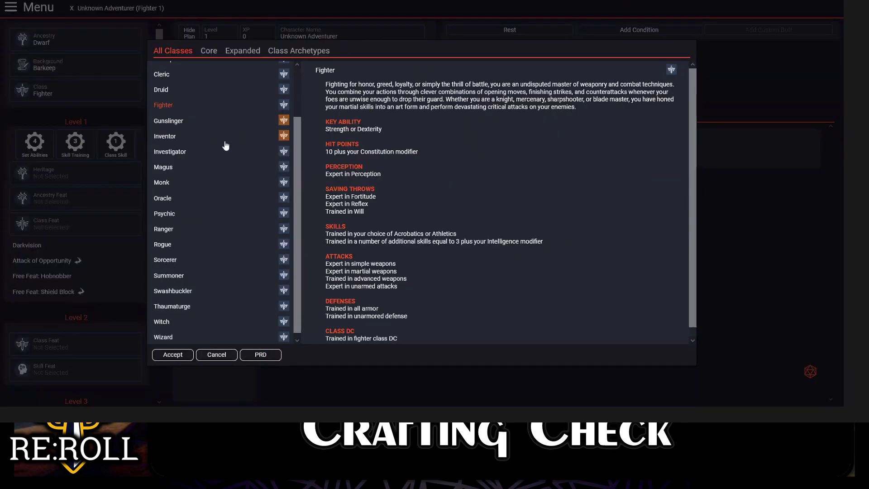
scroll(239, 175, "down", 1)
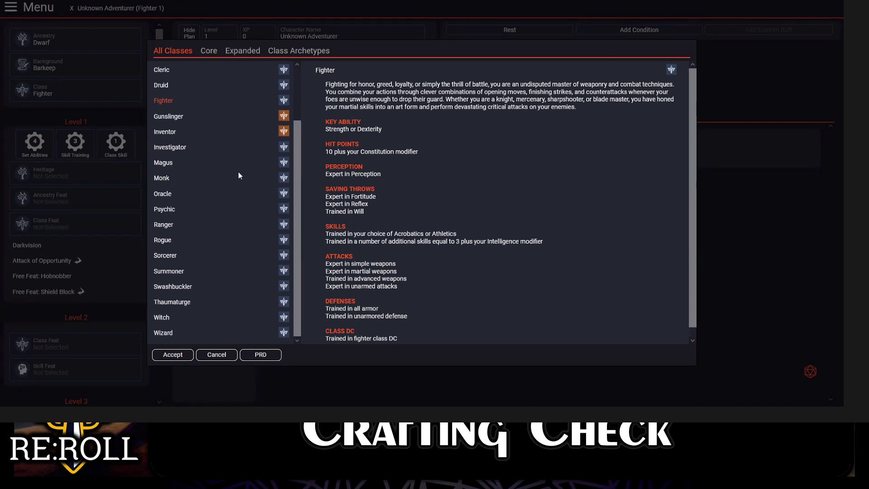
scroll(239, 176, "up", 3)
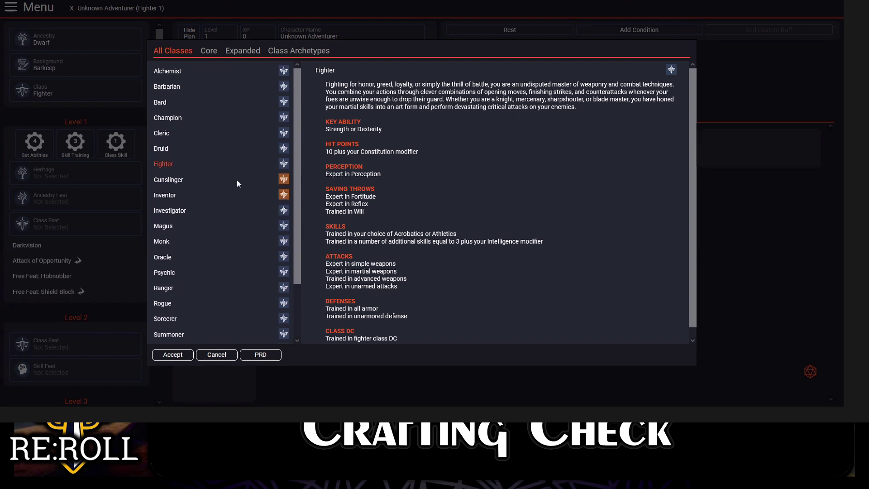
left_click(169, 304)
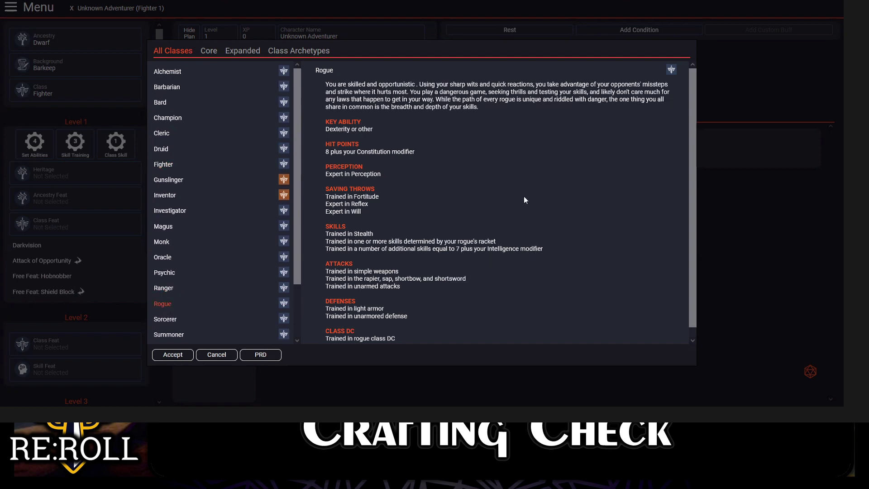
scroll(522, 202, "down", 1)
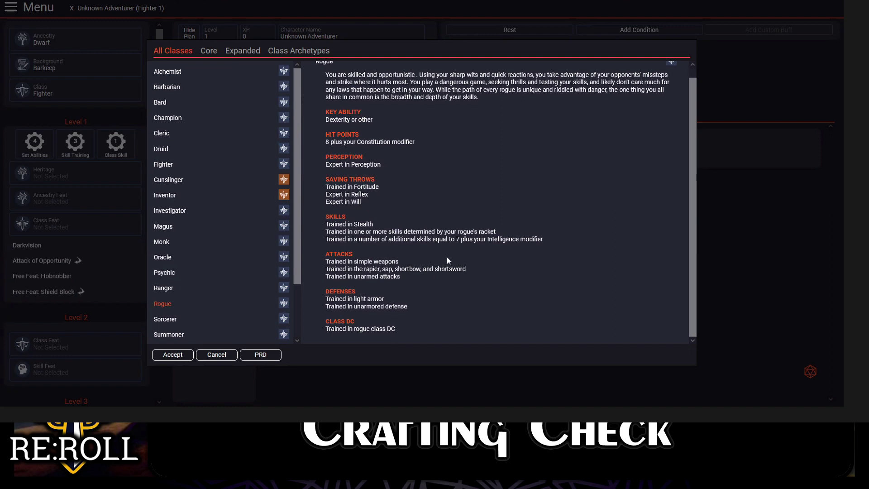
scroll(448, 257, "up", 1)
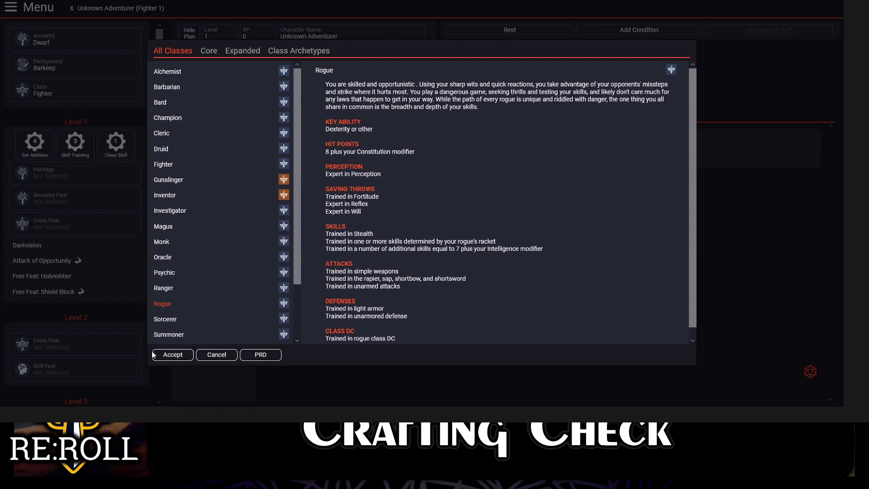
left_click(172, 354)
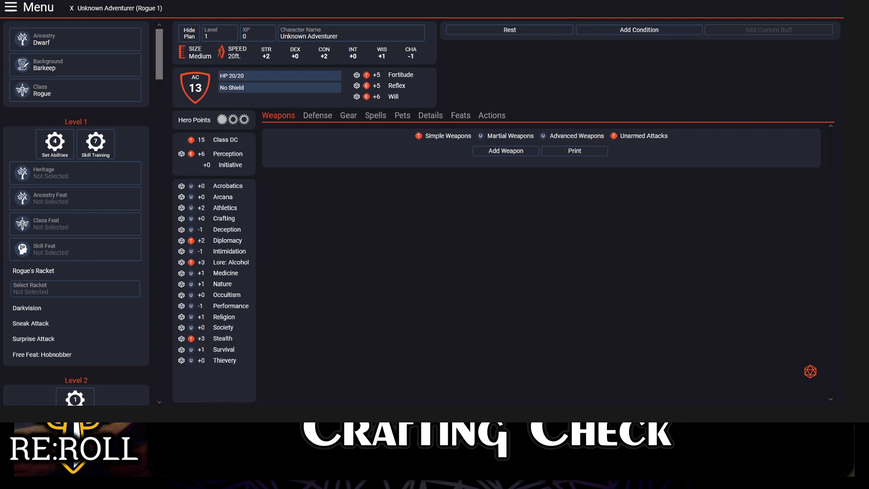
In the starting ability boosts, assign free boosts to Dexterity and Strength and keep Strength as the ancestry boost
left_click(55, 144)
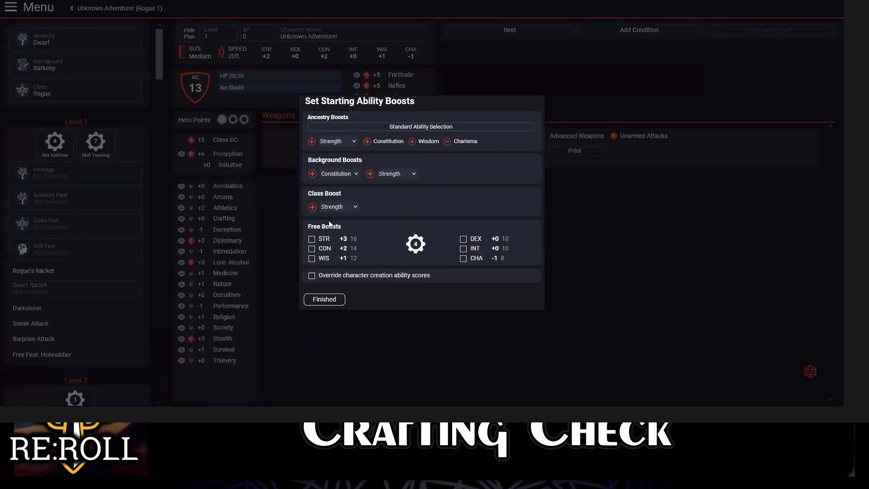
left_click(463, 239)
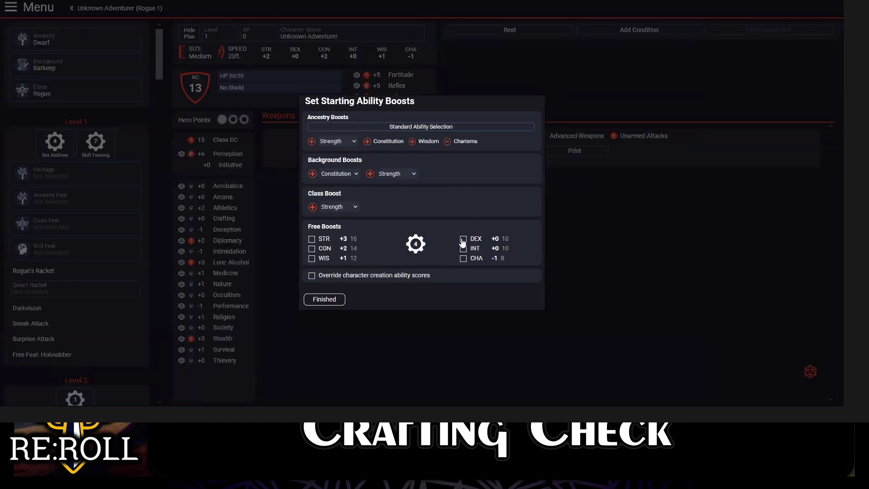
left_click(311, 239)
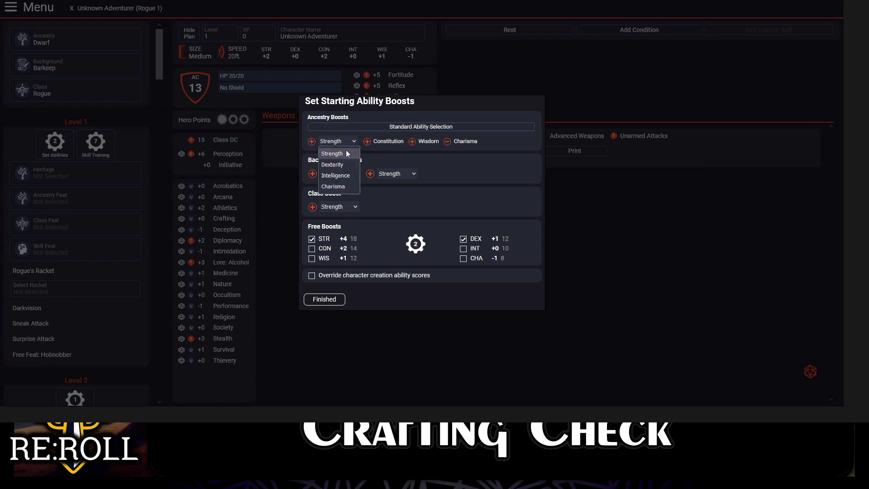
left_click(344, 154)
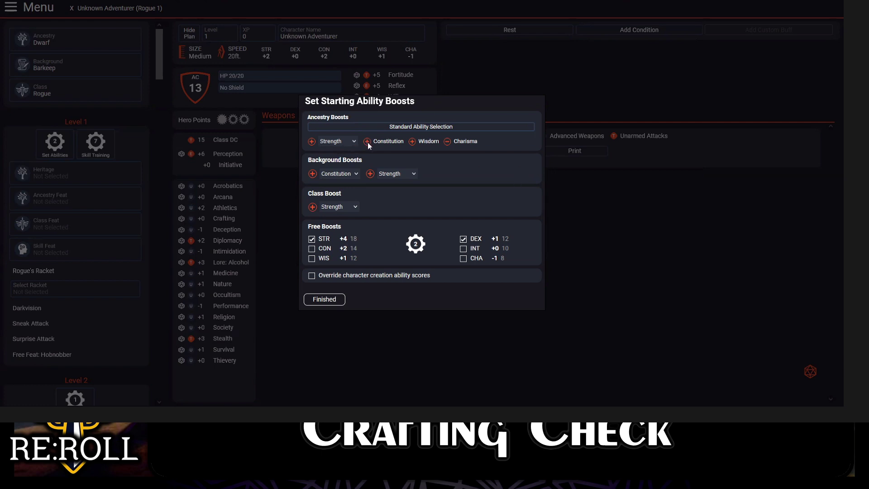
Review the choices offered for both background boosts and the class boost, then close the ability boosts
left_click(357, 174)
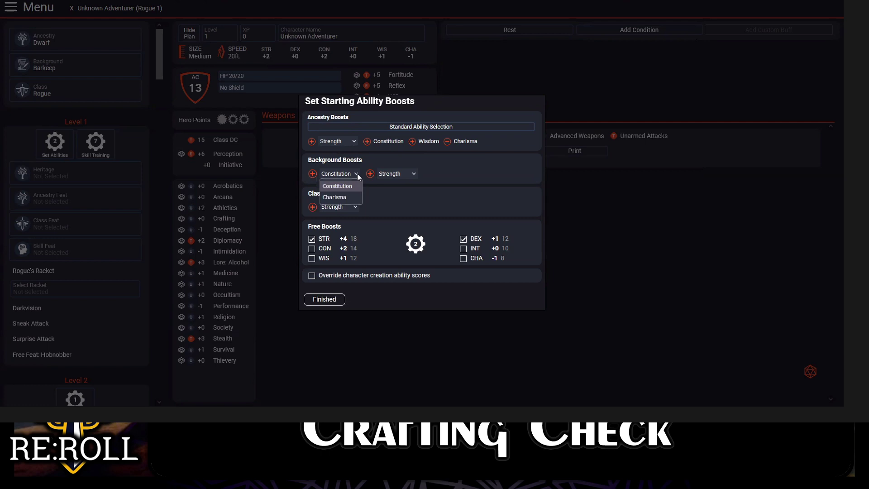
left_click(358, 176)
left_click(416, 173)
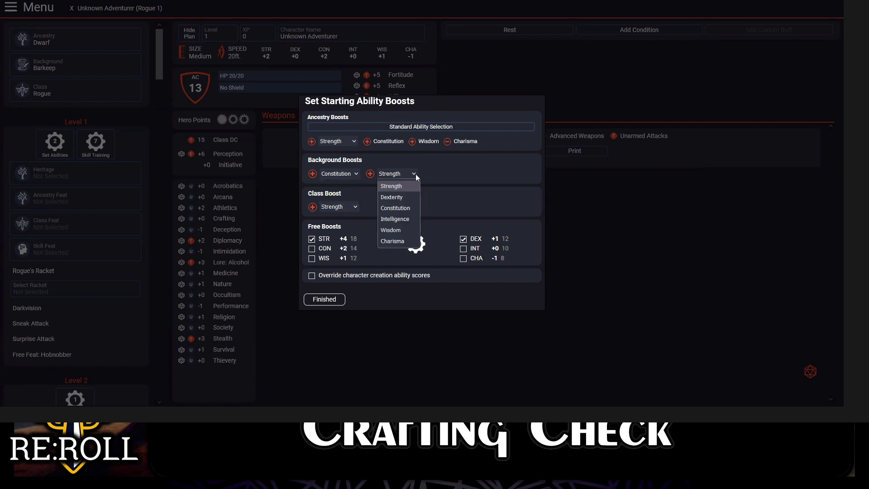
left_click(415, 173)
left_click(356, 174)
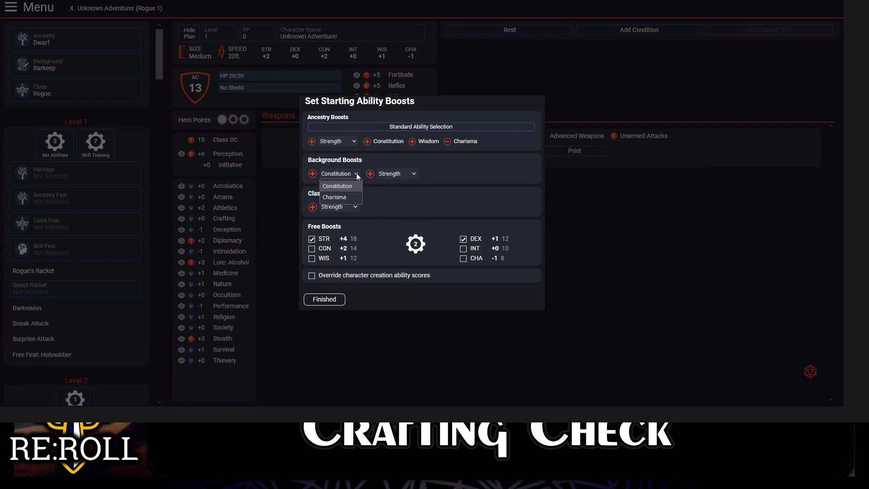
left_click(359, 176)
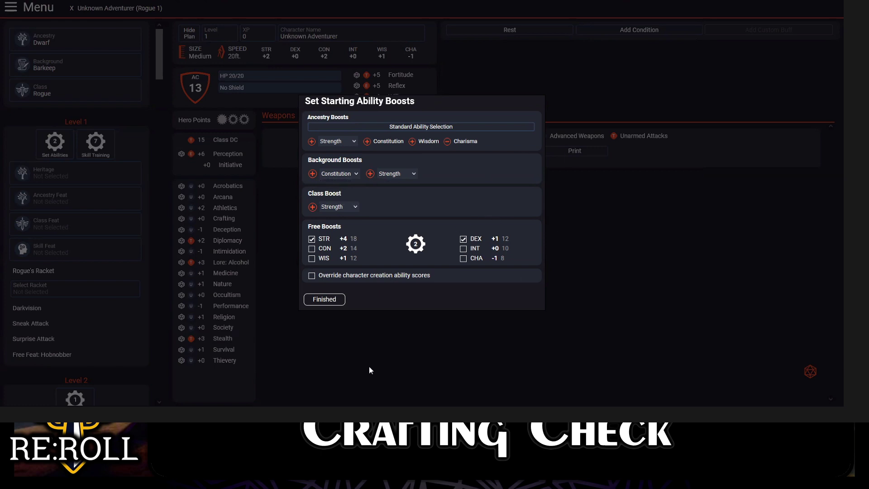
left_click(355, 207)
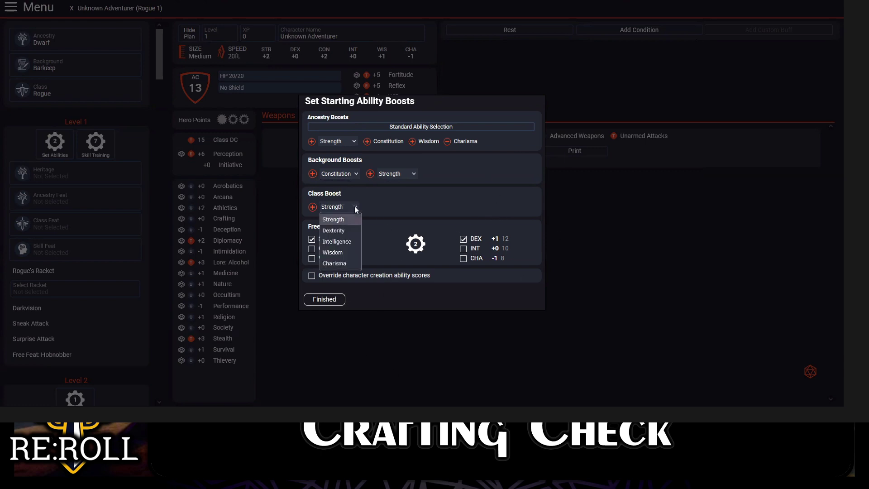
left_click(480, 220)
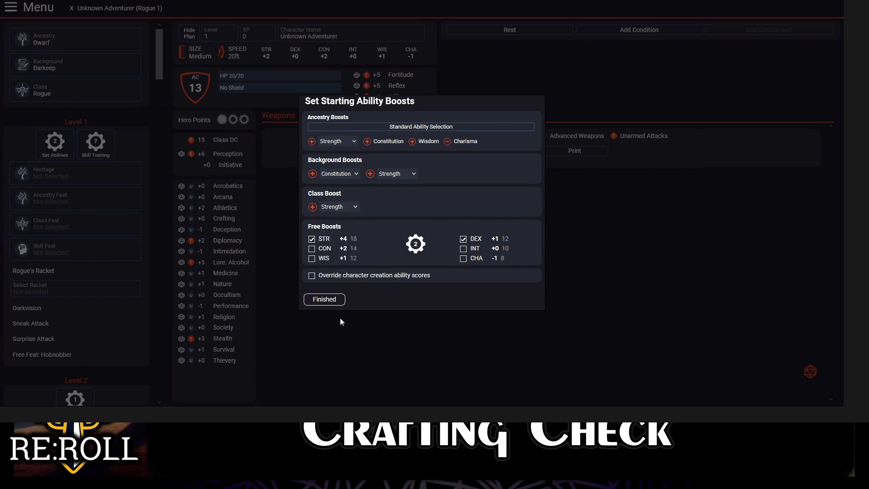
left_click(324, 299)
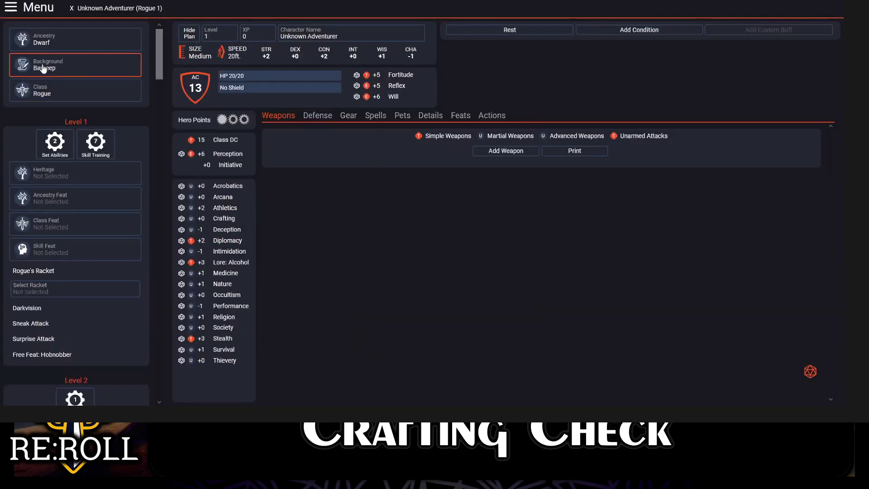
Compare the Barkeep background's boost rules with the current starting ability boosts
left_click(43, 67)
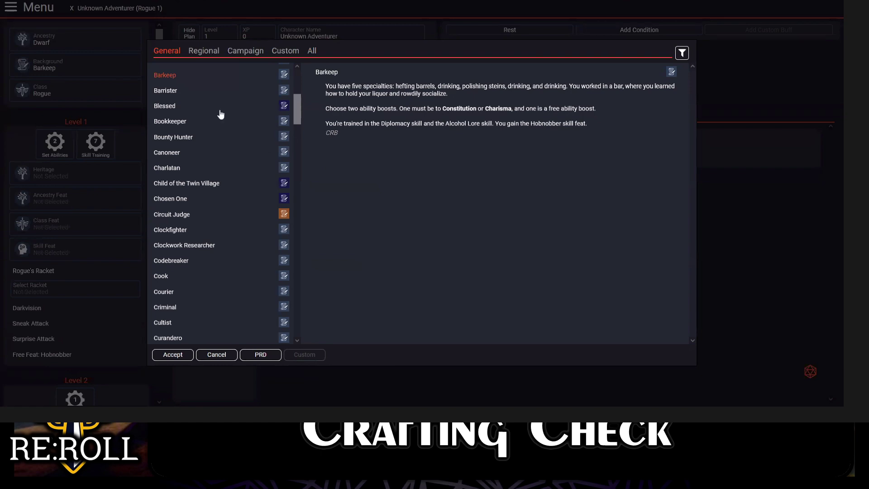
left_click(728, 120)
left_click(55, 143)
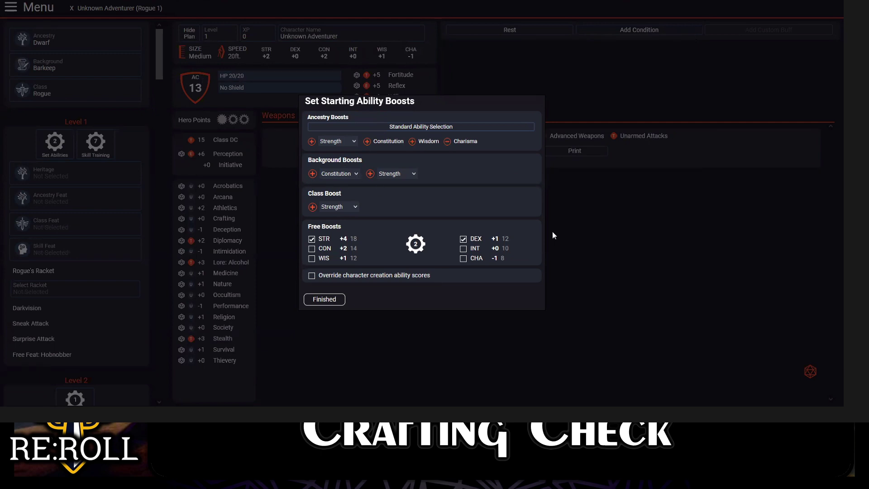
left_click(682, 261)
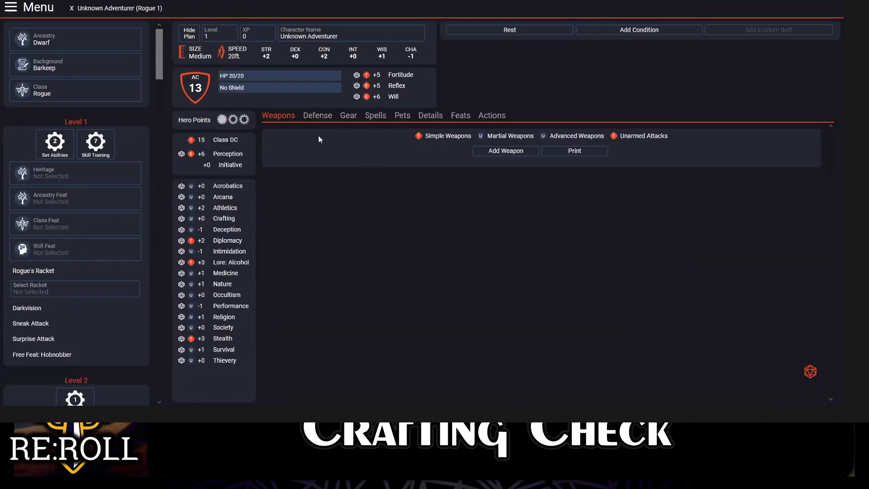
Read the Barrister and Bounty Hunter background descriptions without changing the selected background
left_click(76, 64)
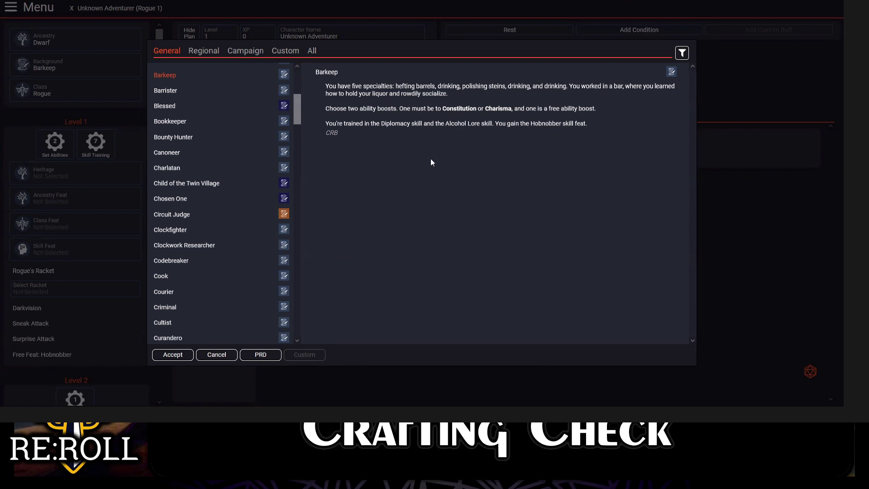
left_click(164, 93)
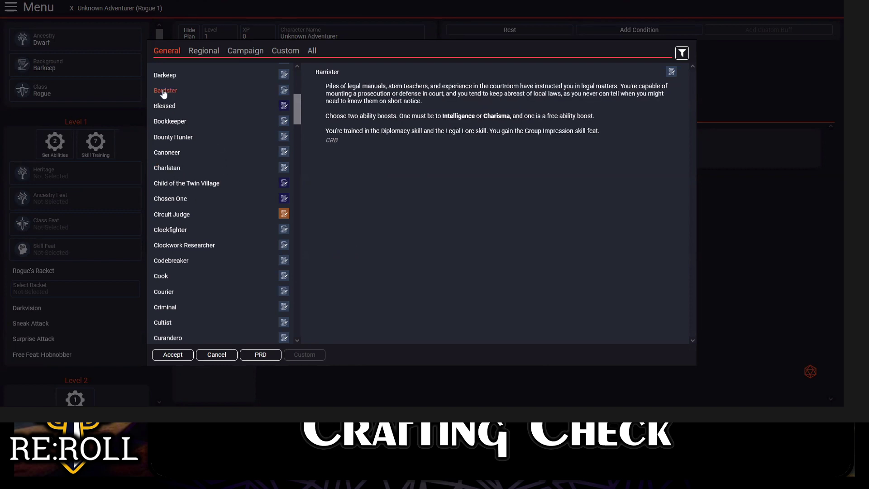
left_click(161, 139)
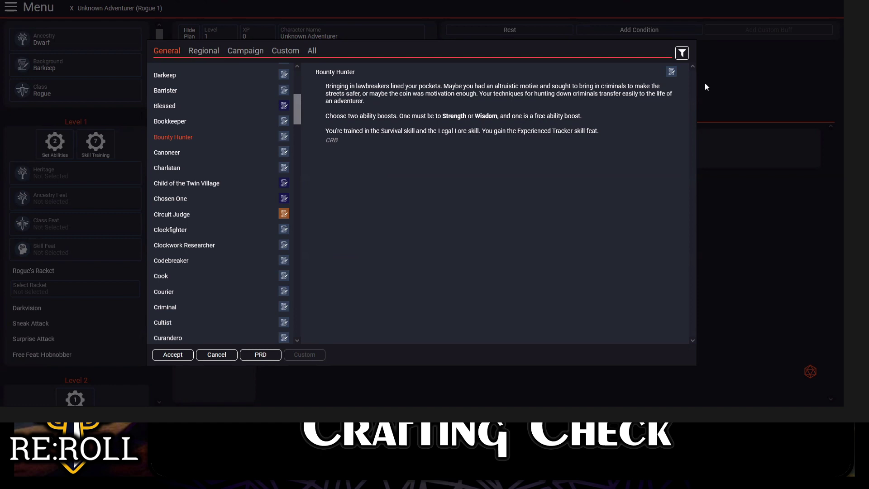
left_click(743, 197)
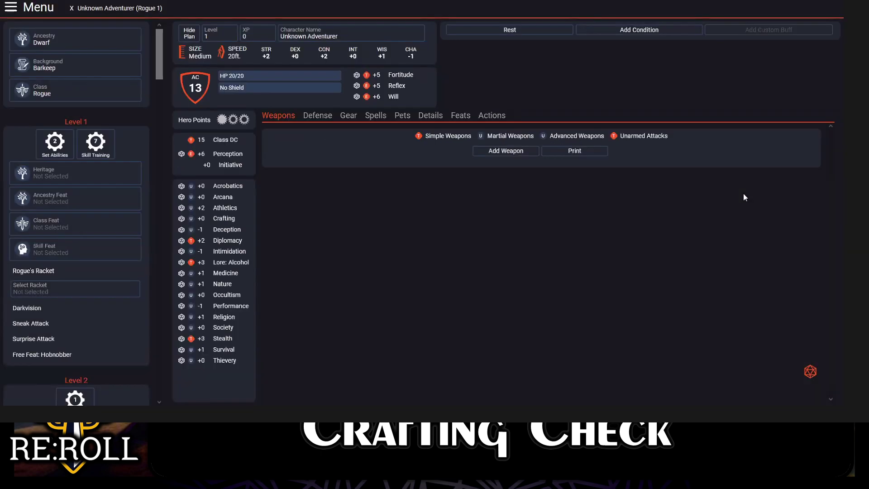
Check the background boost choices in the starting ability boosts again and close them
left_click(69, 151)
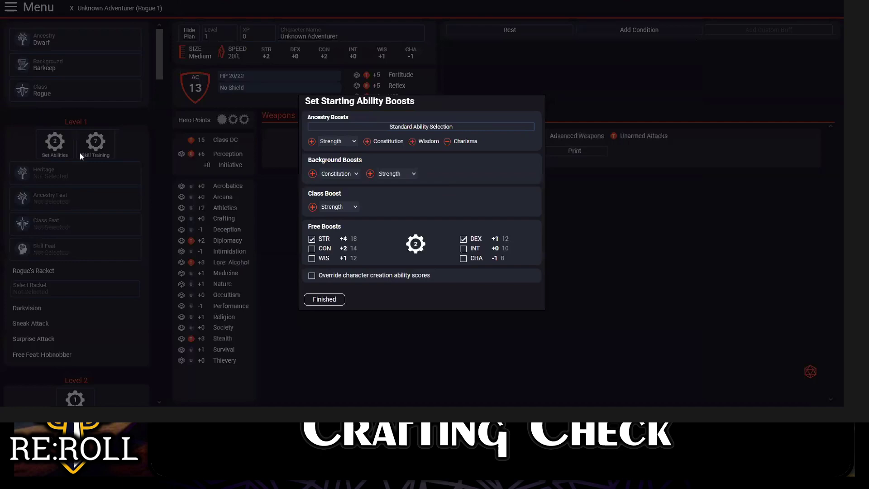
left_click(356, 175)
left_click(399, 208)
left_click(640, 288)
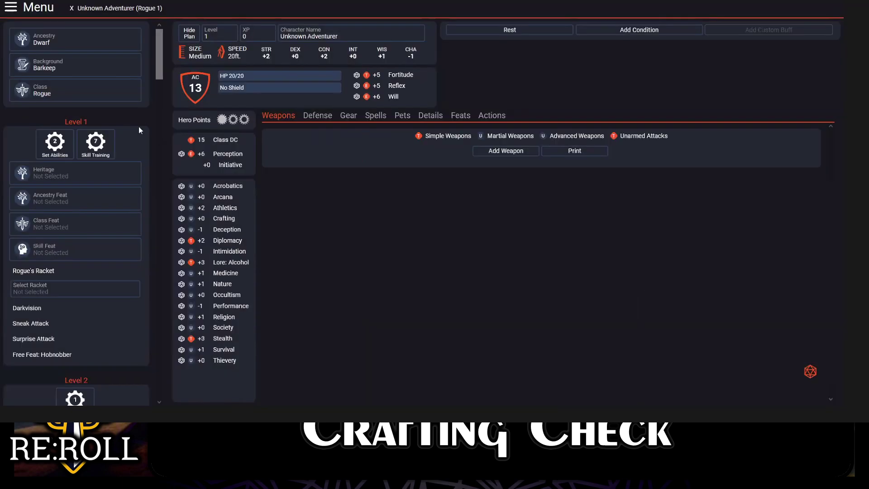
Change the character's background to Bounty Hunter
left_click(67, 68)
left_click(174, 136)
left_click(181, 354)
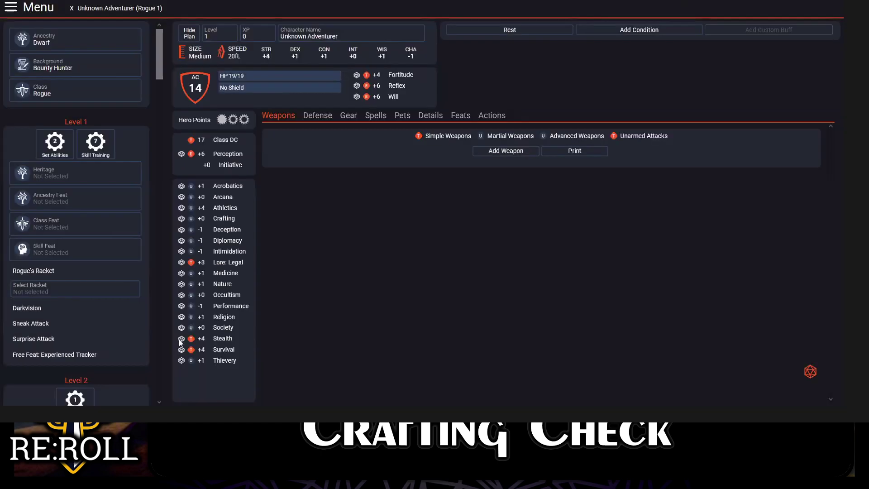
In the starting ability boosts, set the second background boost to Dexterity
left_click(55, 142)
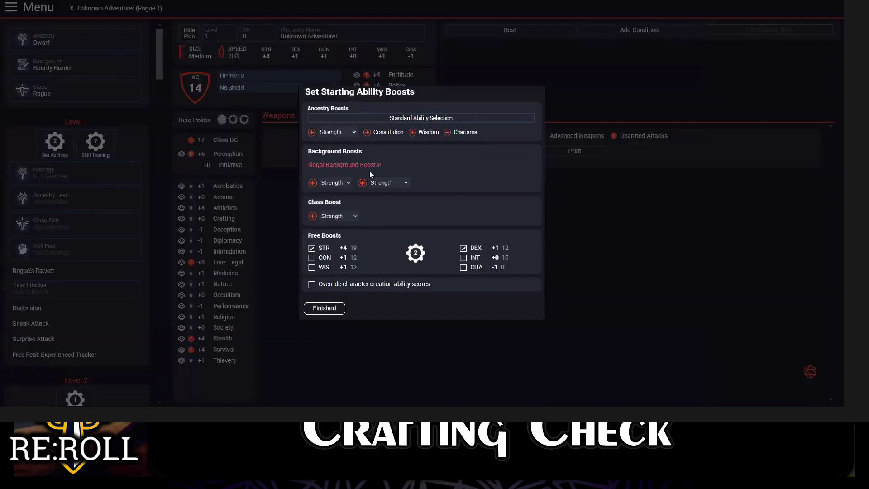
left_click(403, 183)
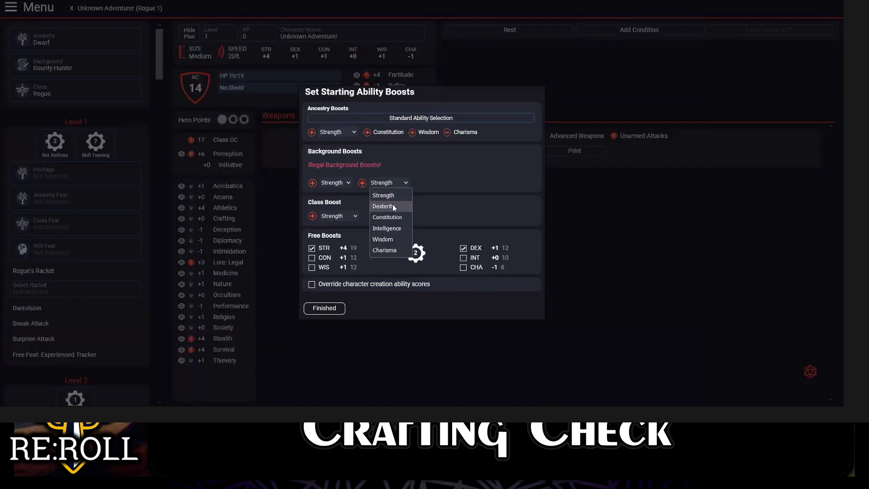
left_click(384, 207)
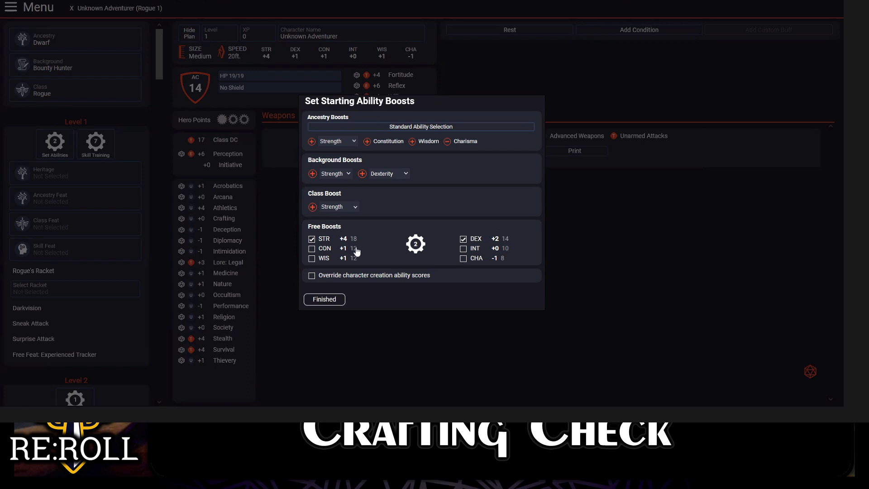
Assign the remaining free boosts to Constitution and Wisdom and finish the starting ability boosts
left_click(312, 248)
left_click(463, 259)
left_click(462, 260)
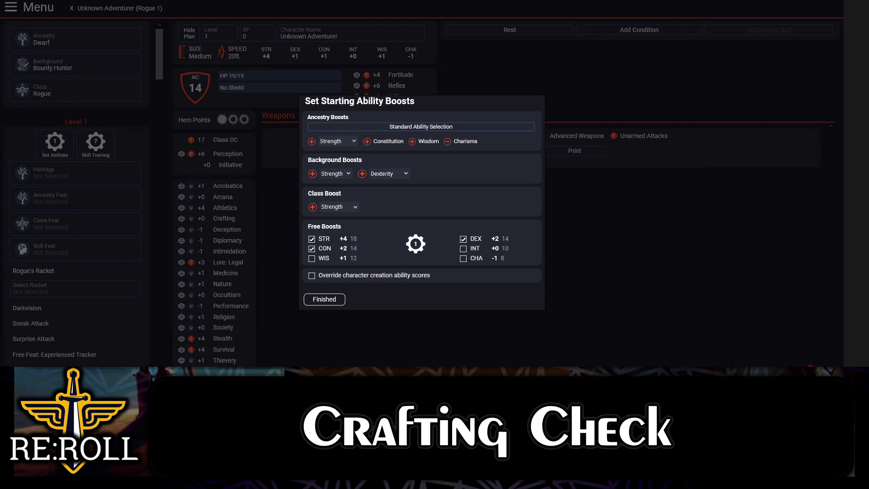
left_click(312, 258)
left_click(324, 299)
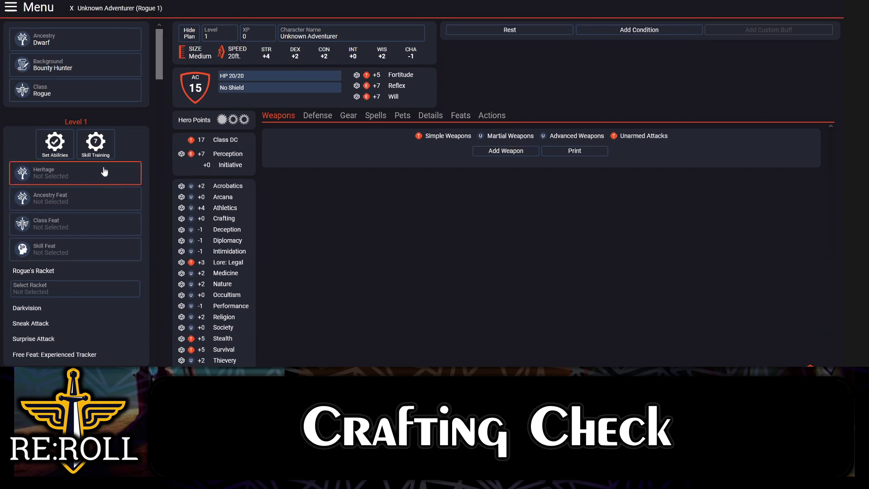
In the level 1 skill training, make the character trained in Athletics and Thievery
left_click(98, 148)
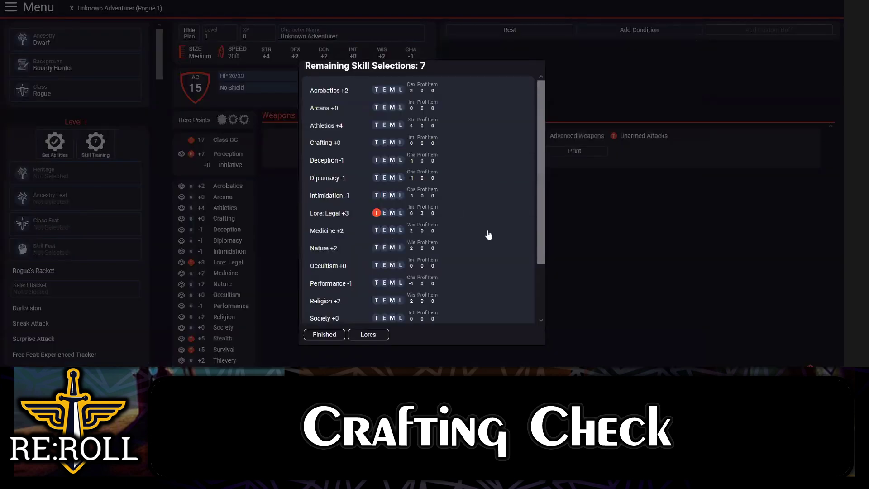
scroll(477, 187, "down", 3)
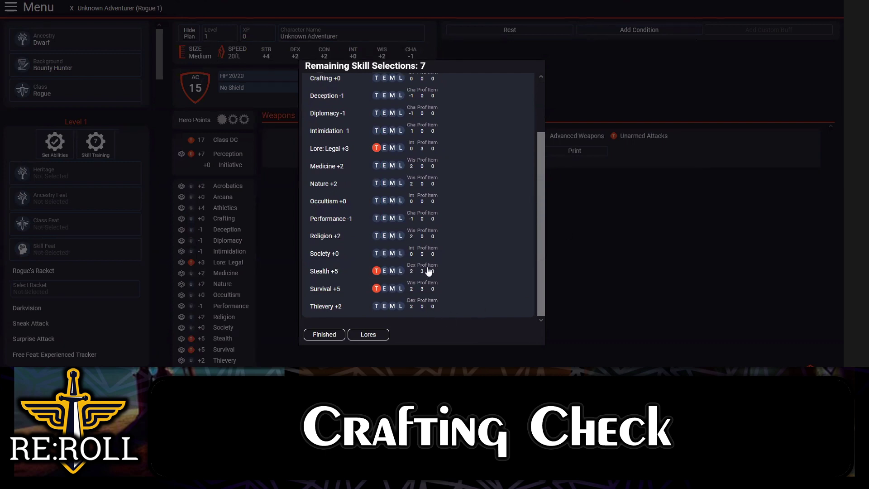
scroll(489, 254, "up", 2)
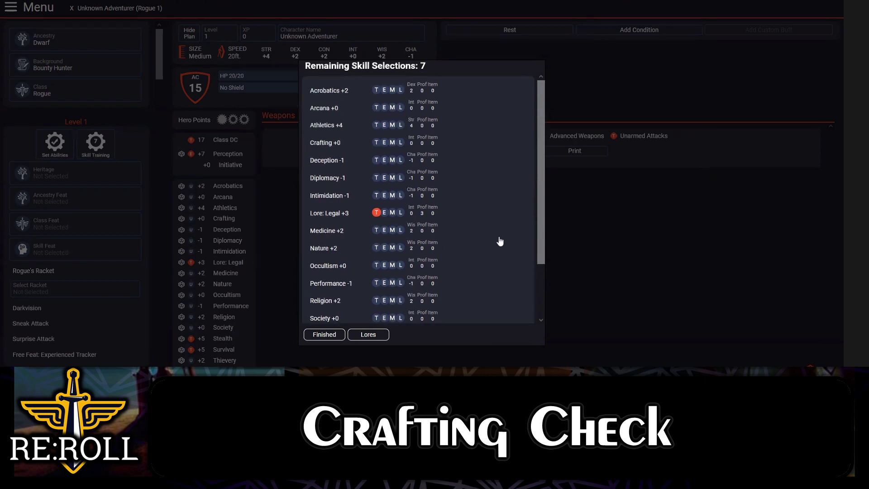
scroll(487, 230, "down", 1)
scroll(488, 230, "down", 1)
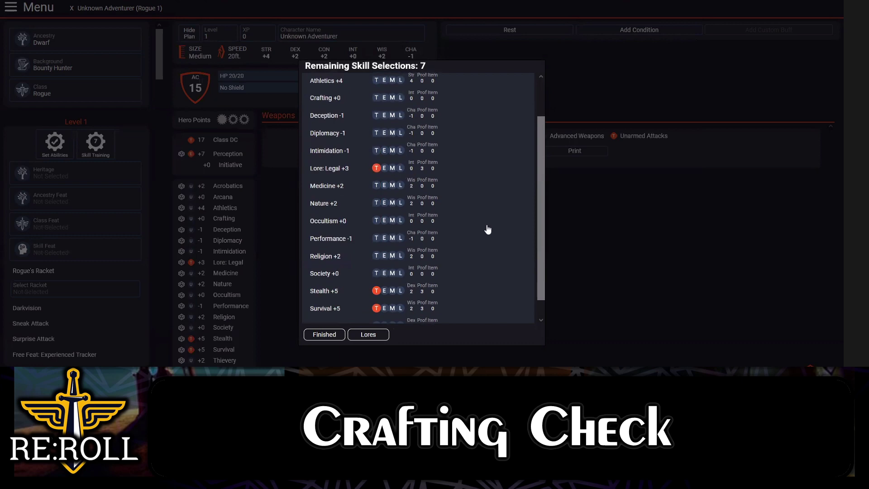
scroll(488, 230, "down", 1)
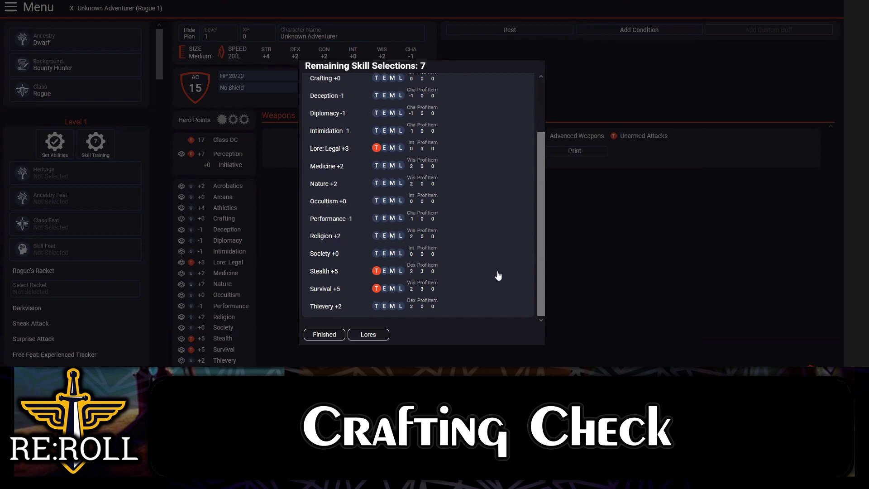
scroll(497, 275, "up", 3)
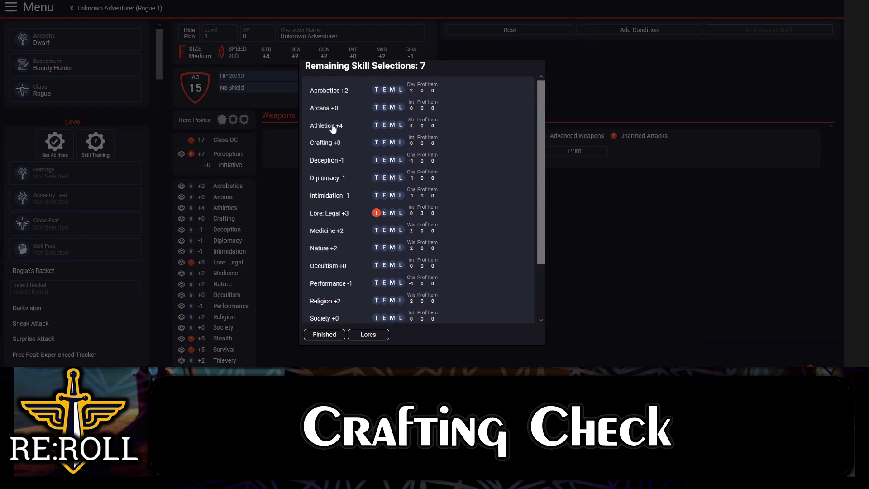
left_click(384, 127)
scroll(482, 212, "down", 3)
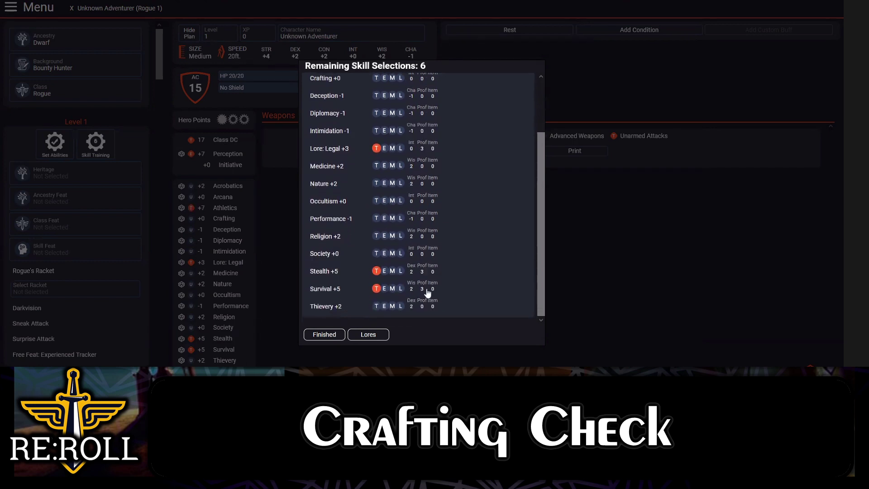
left_click(386, 305)
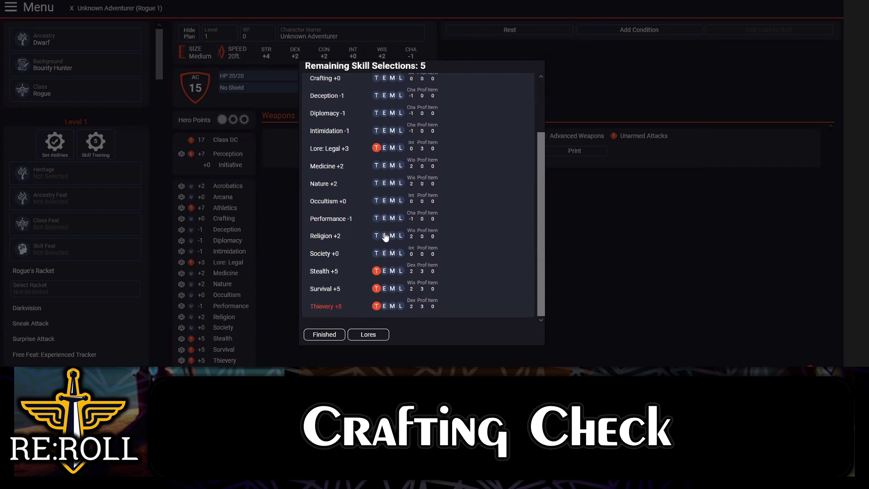
Make the character trained in Medicine and Acrobatics
left_click(385, 167)
scroll(480, 243, "up", 3)
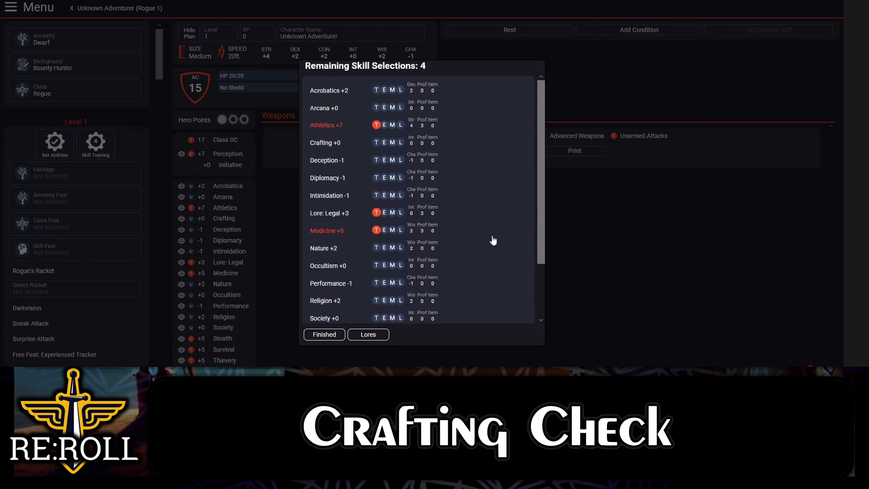
left_click(377, 91)
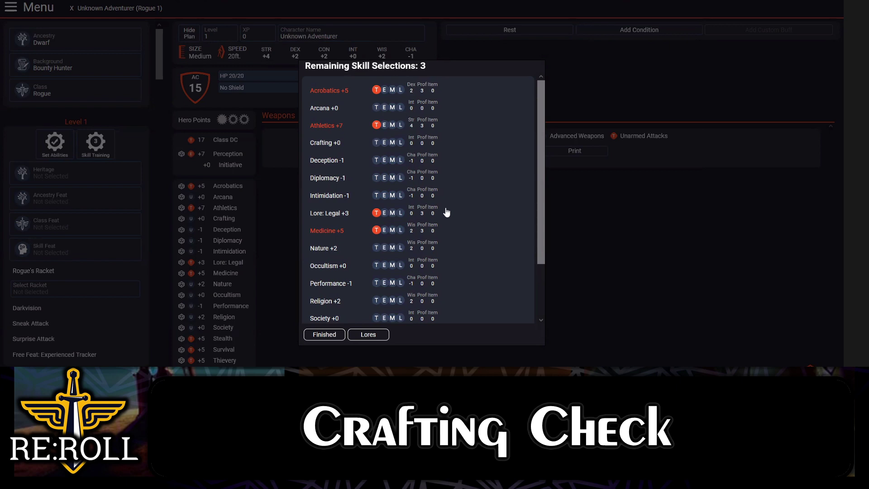
Spend another skill selection on training in Performance
scroll(498, 197, "down", 3)
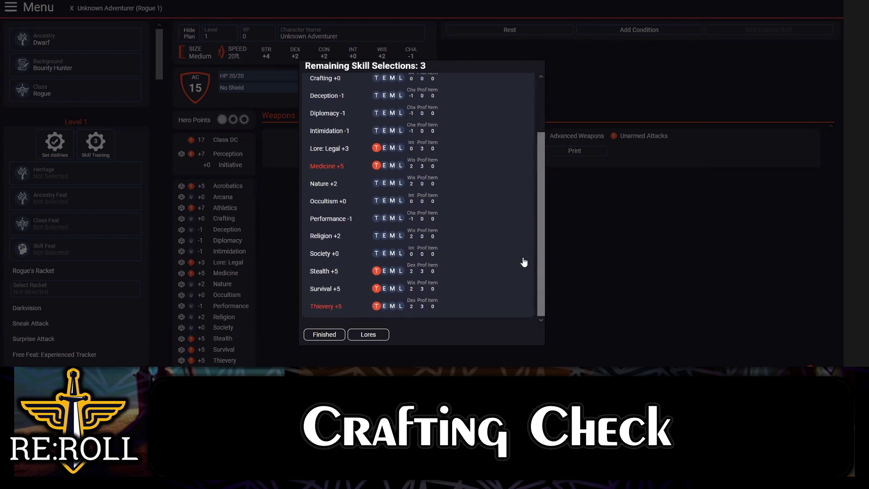
scroll(523, 260, "up", 3)
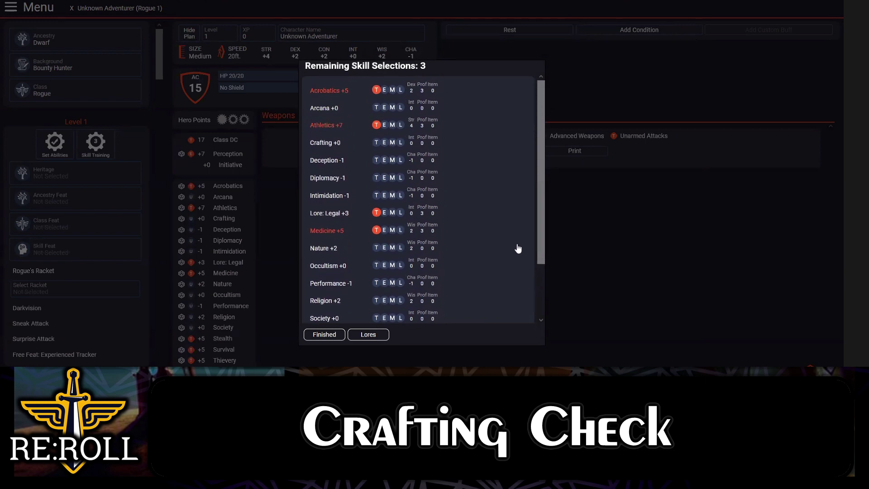
scroll(509, 235, "down", 1)
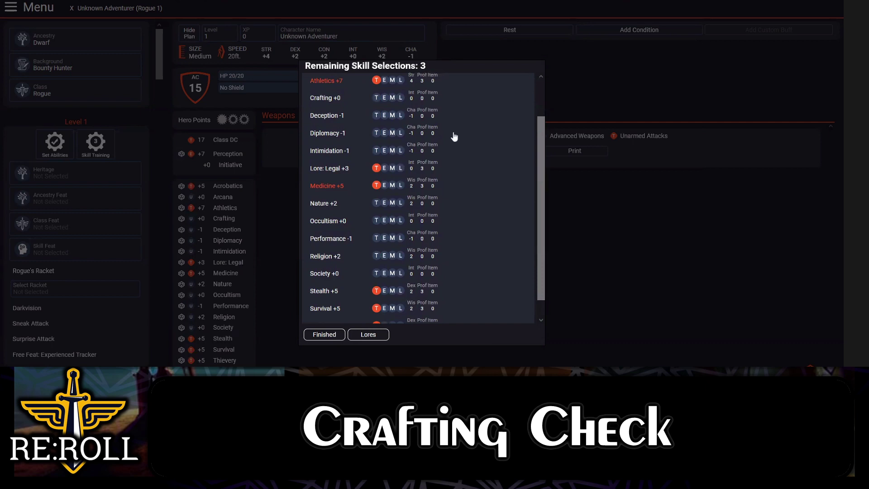
left_click(394, 239)
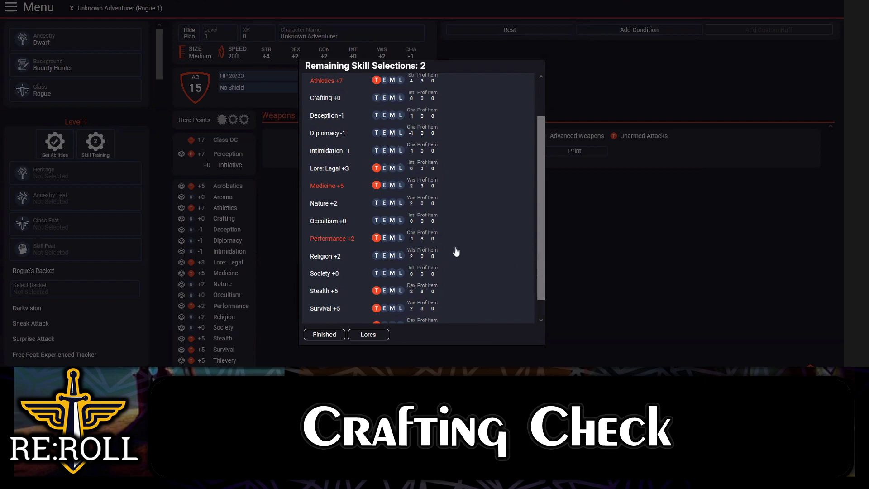
left_click(376, 237)
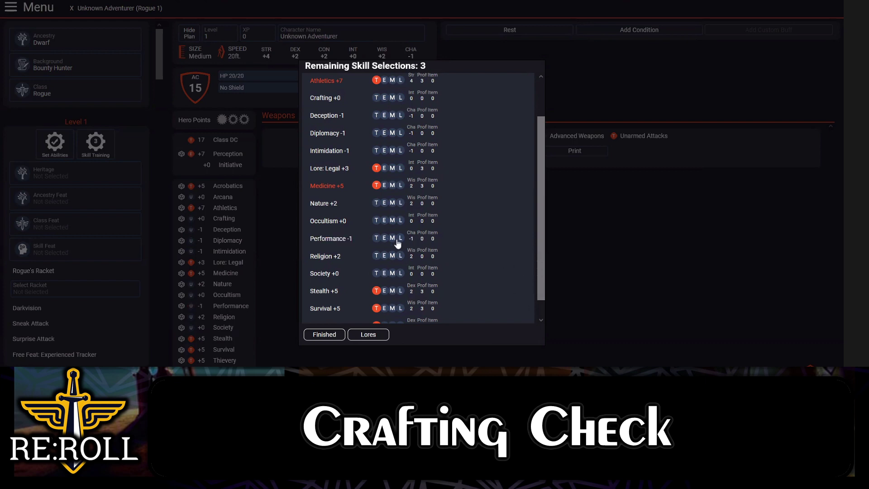
left_click(376, 237)
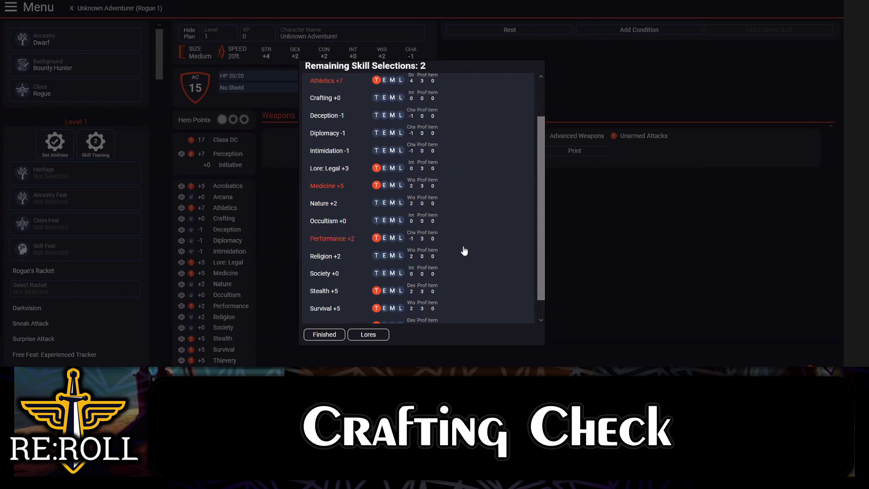
Spend a skill selection on training in Religion
scroll(457, 244, "up", 1)
scroll(468, 219, "down", 1)
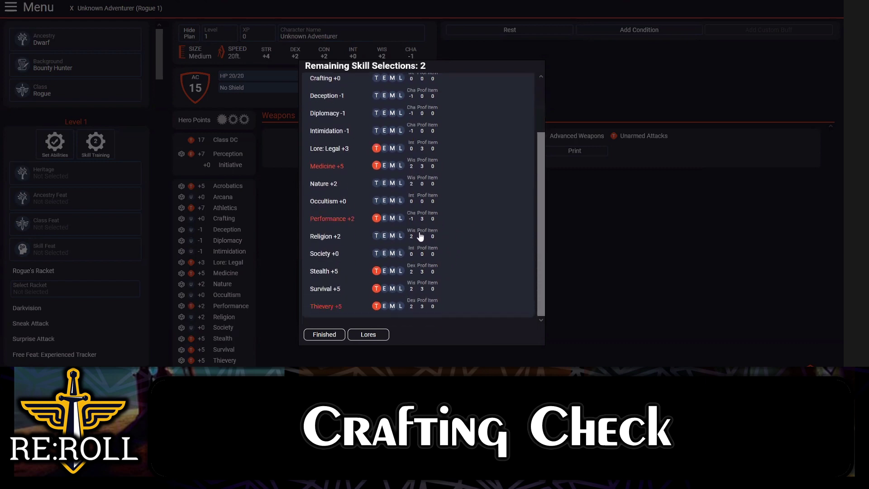
left_click(376, 236)
Add a custom lore skill named "Clowns" to the character and finish the lore entry
scroll(472, 269, "up", 1)
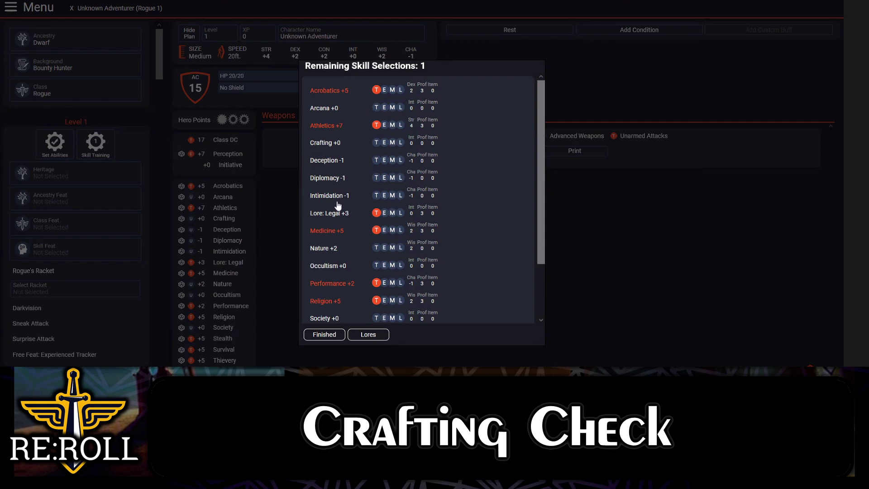
scroll(403, 263, "down", 2)
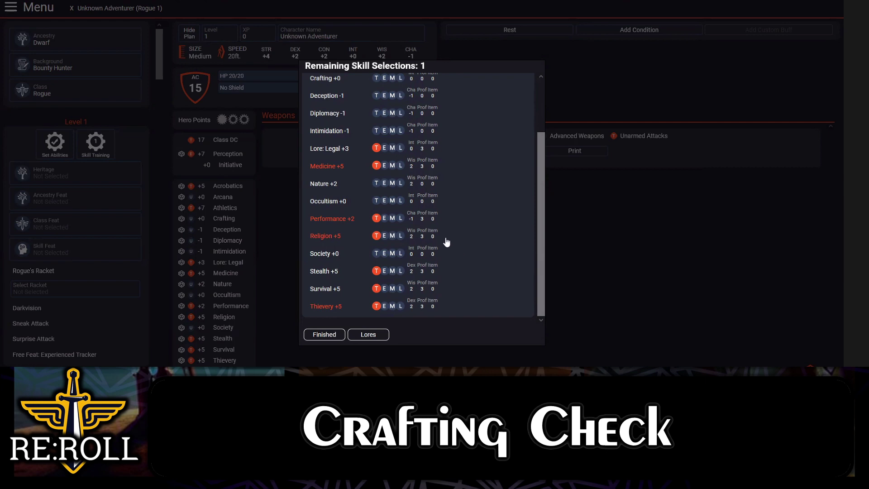
scroll(450, 240, "up", 1)
scroll(449, 241, "up", 1)
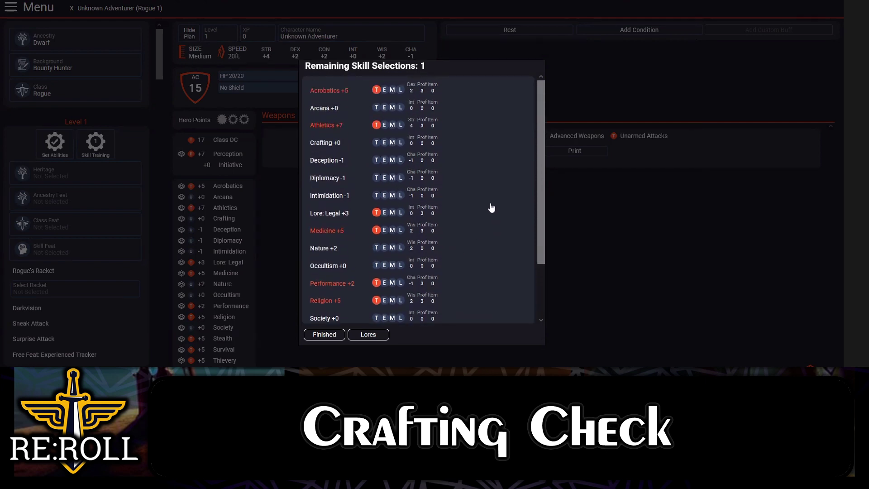
scroll(491, 208, "down", 2)
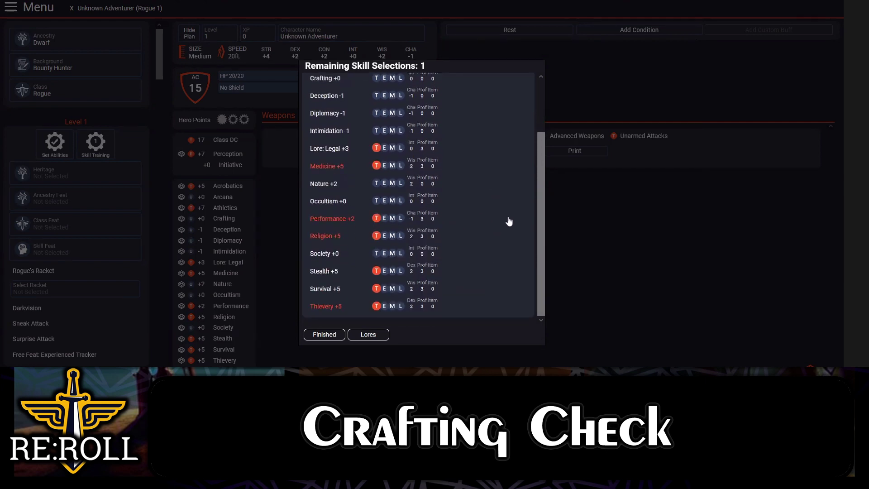
left_click(368, 335)
left_click(409, 82)
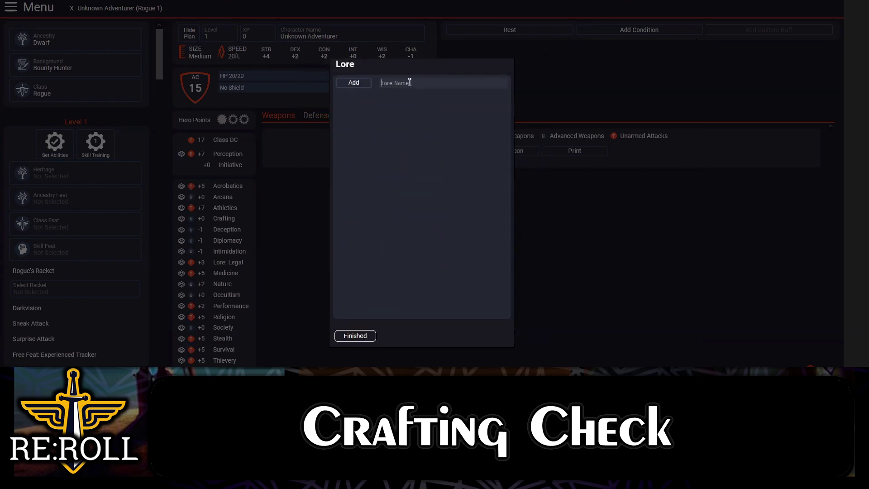
type("Clowns")
left_click(354, 82)
left_click(351, 337)
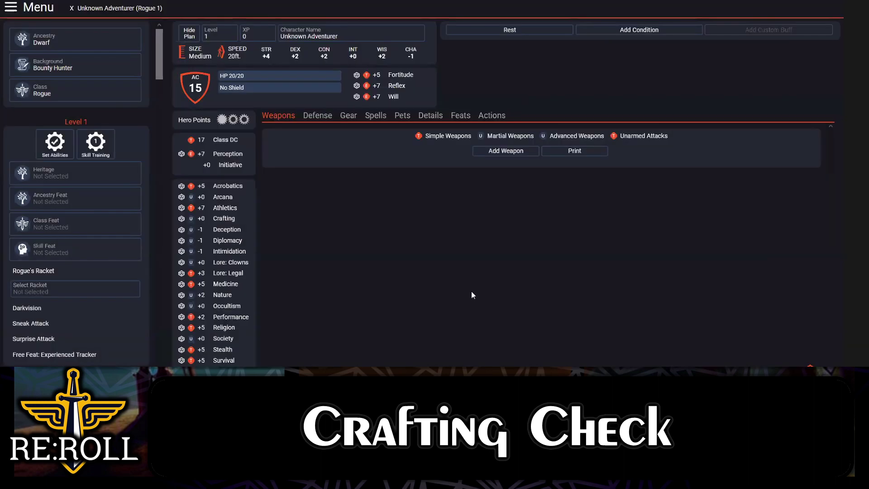
Spend the last skill selection on training in Lore: Clowns and finish the skill training
left_click(95, 143)
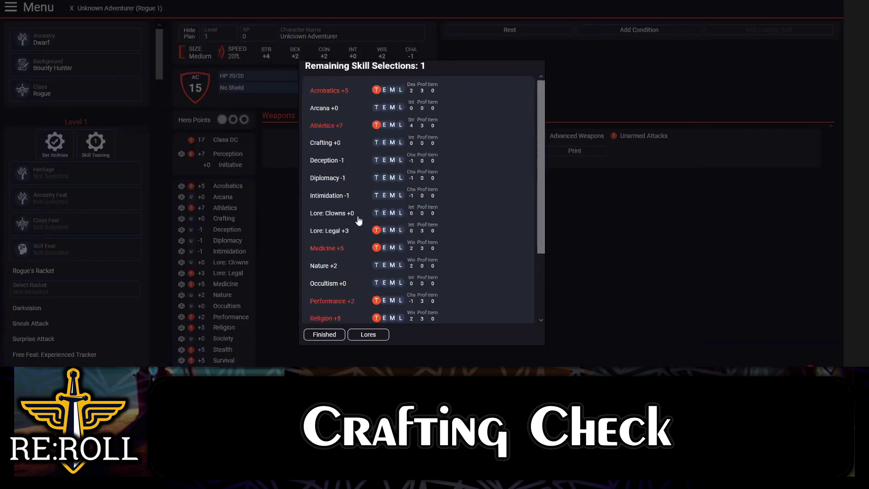
left_click(376, 212)
left_click(324, 334)
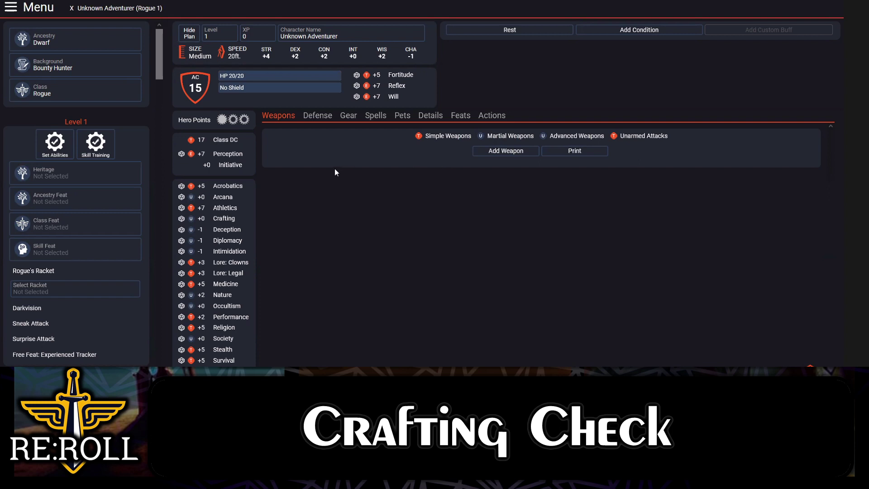
Read through the descriptions of the common dwarf heritages, including Anvil, Death Warden, Elemental Heart, Forge, Oathkeeper, Rock and Strong-Blooded Dwarf
left_click(47, 177)
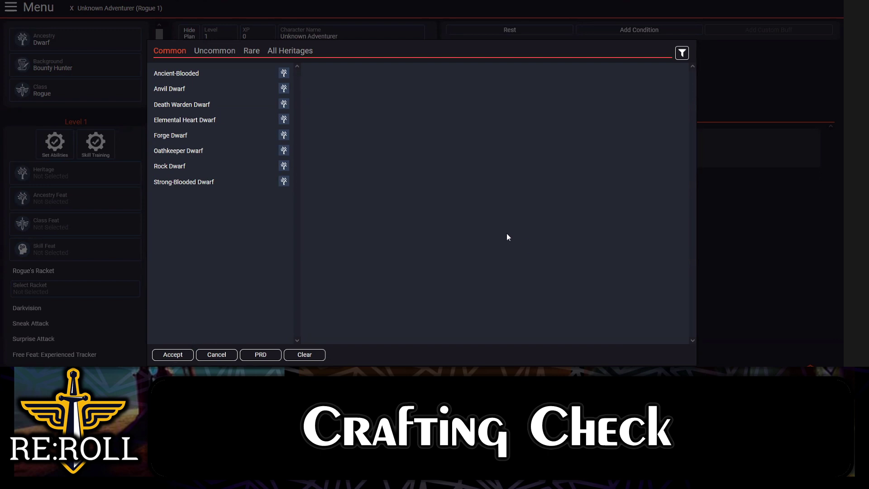
left_click(175, 90)
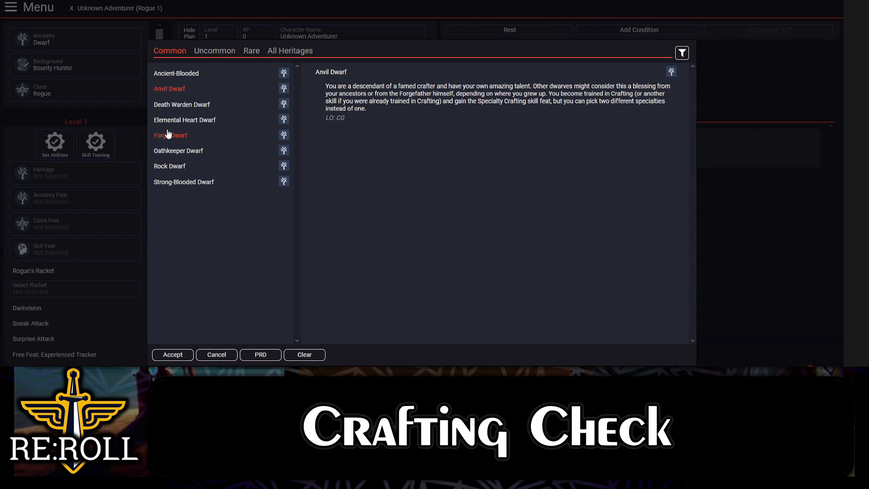
left_click(178, 74)
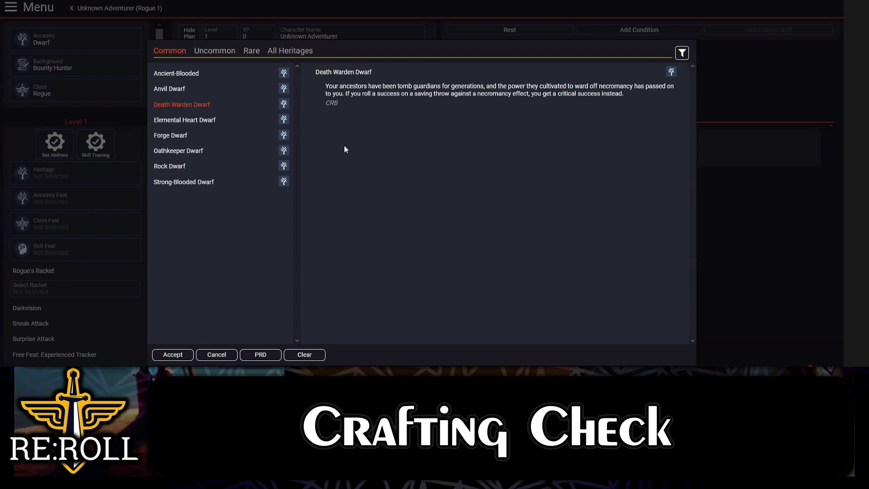
left_click(193, 120)
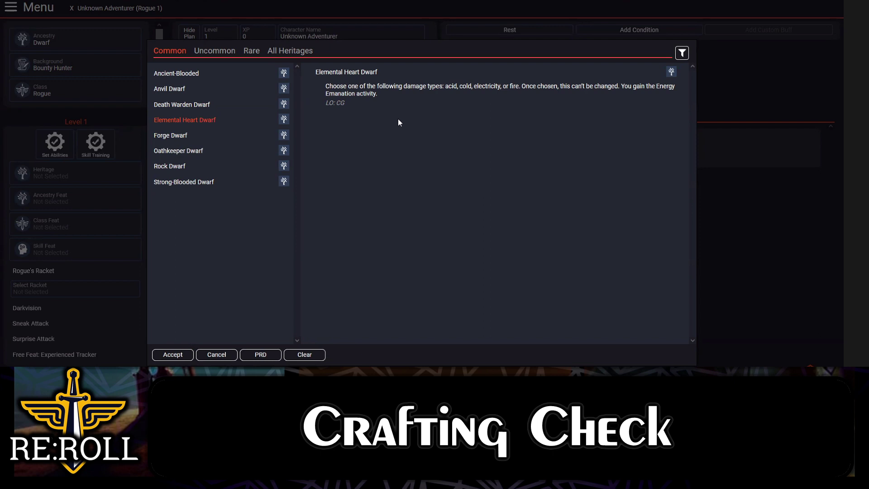
left_click(167, 142)
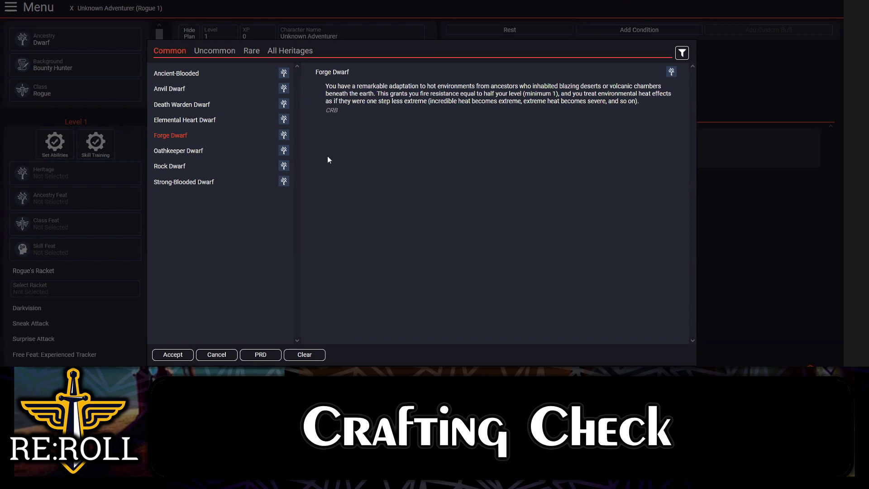
left_click(192, 155)
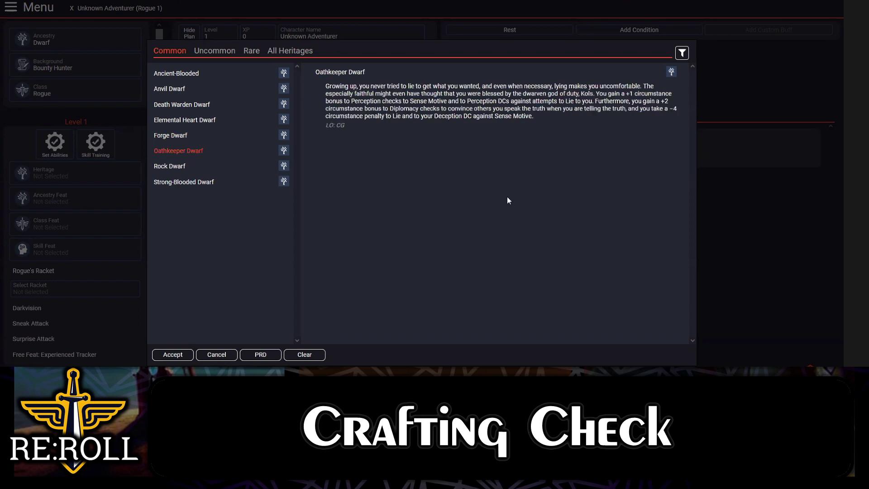
left_click(175, 167)
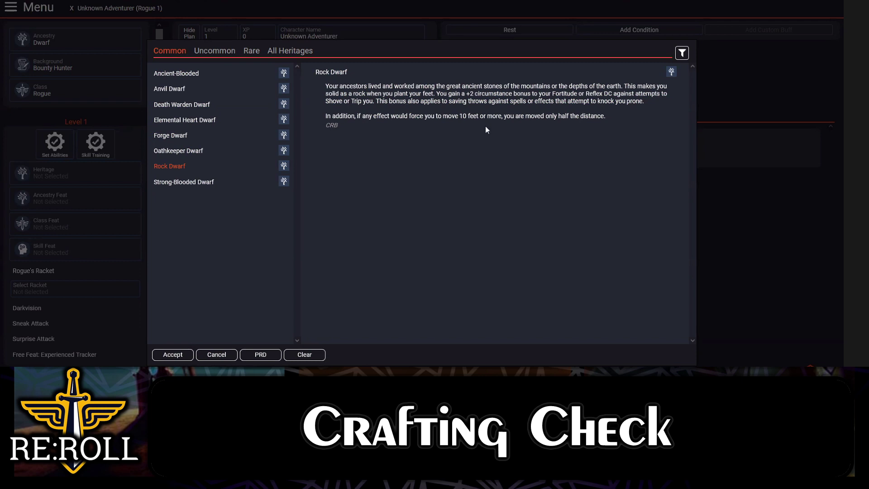
left_click(236, 182)
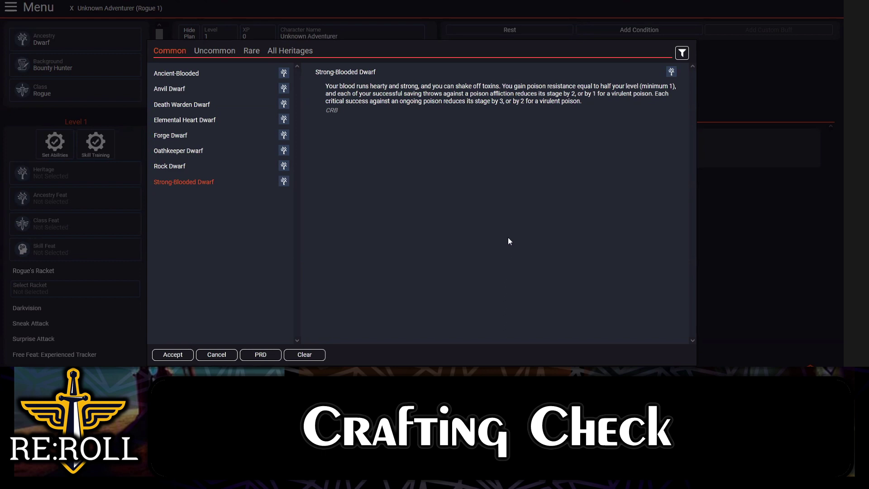
Look through the uncommon heritages and read the Dhampir description
left_click(215, 51)
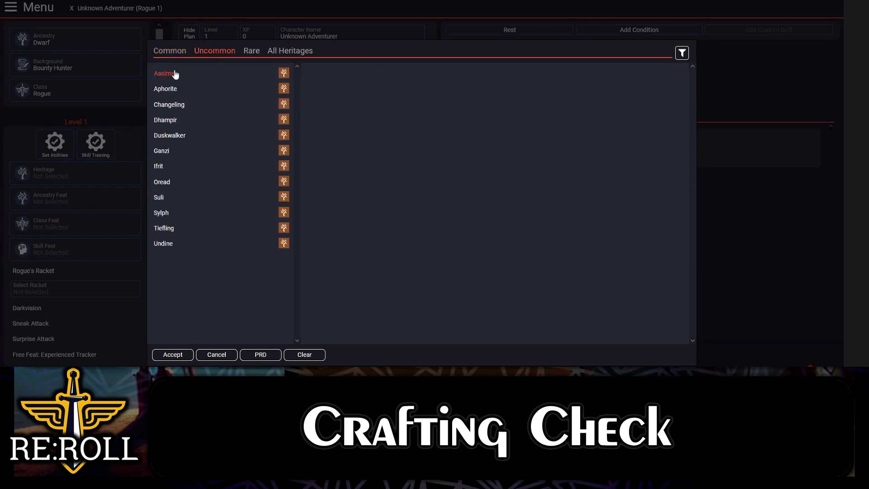
left_click(168, 120)
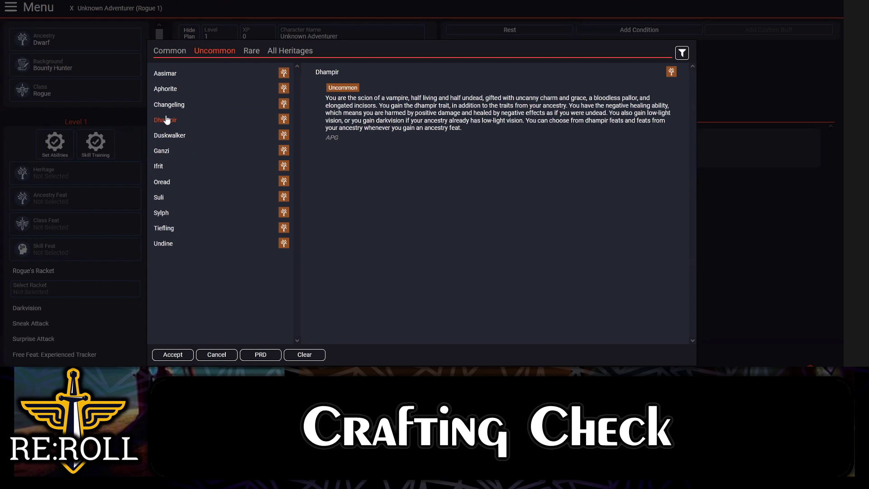
left_click_drag(469, 126, 325, 98)
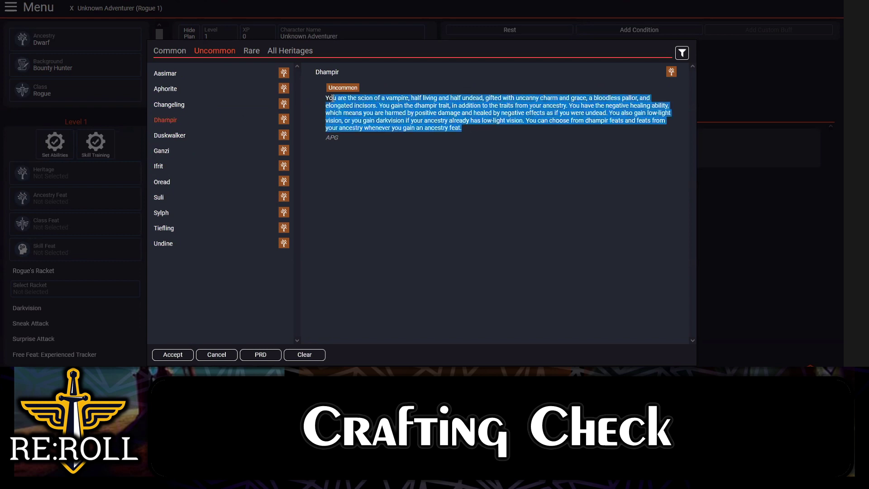
left_click(527, 202)
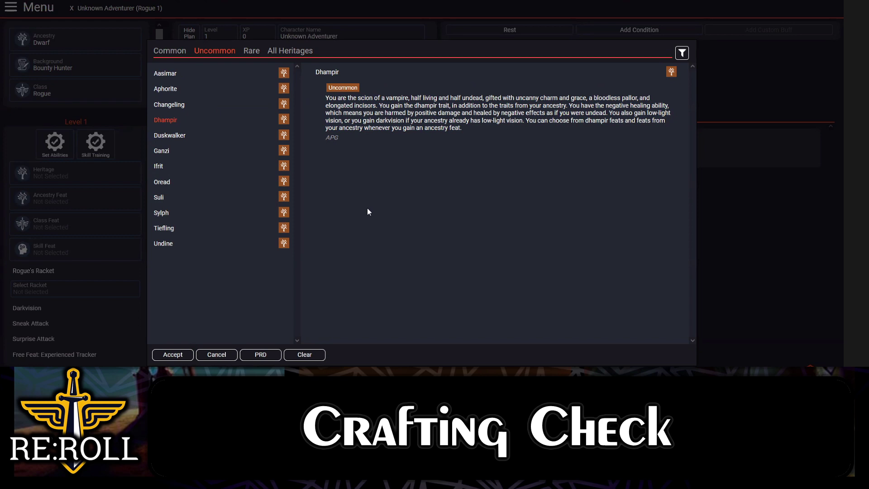
Read the common Ancient-Blooded heritage and its Call on Ancient Blood rules on Archives of Nethys, and return to the character builder
left_click(184, 51)
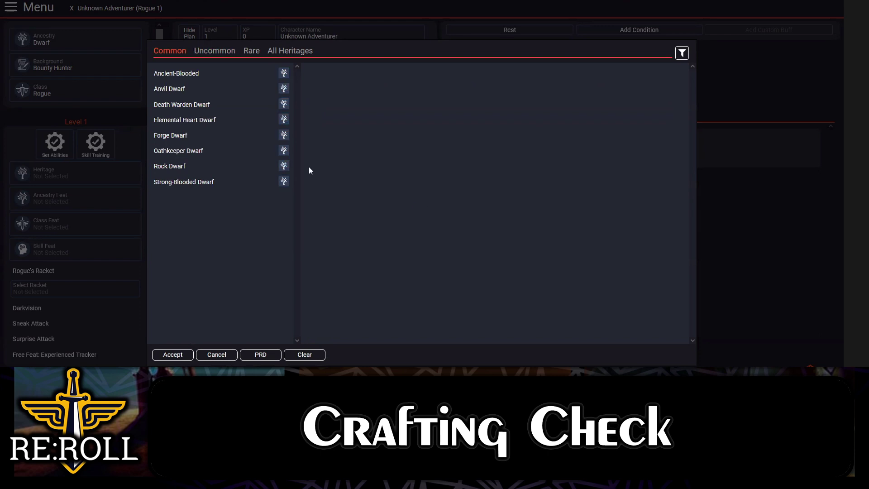
left_click(181, 75)
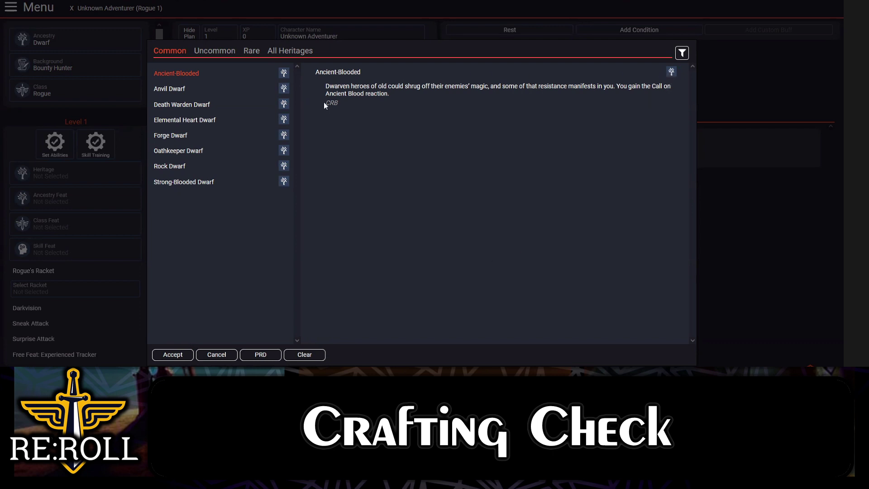
left_click(269, 353)
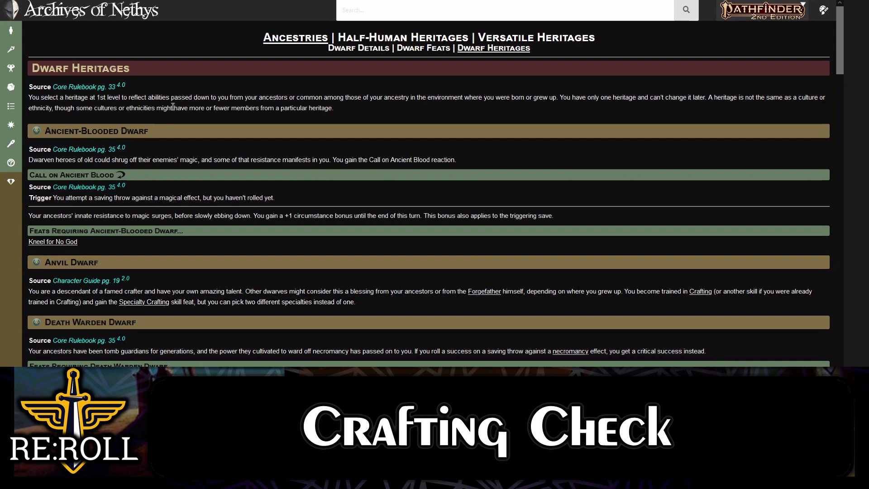
key("alt+Tab")
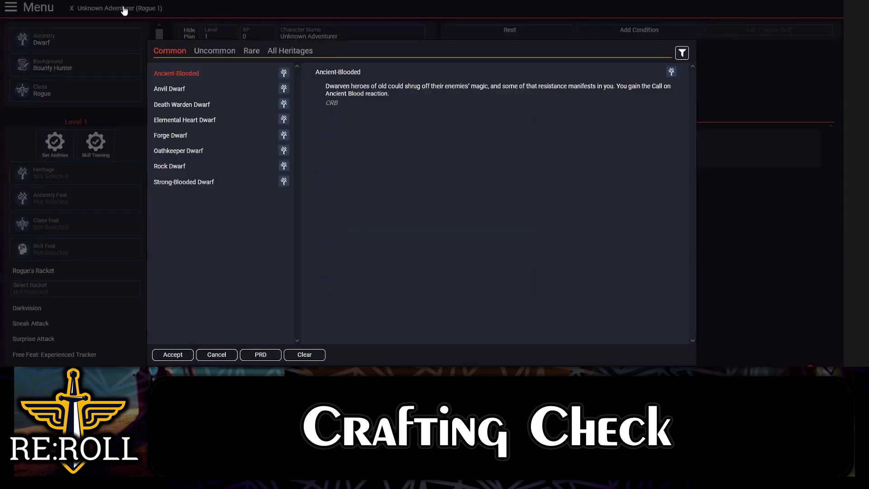
Compare the descriptions of the Anvil Dwarf, Death Warden Dwarf and Elemental Heart Dwarf heritages
left_click(171, 89)
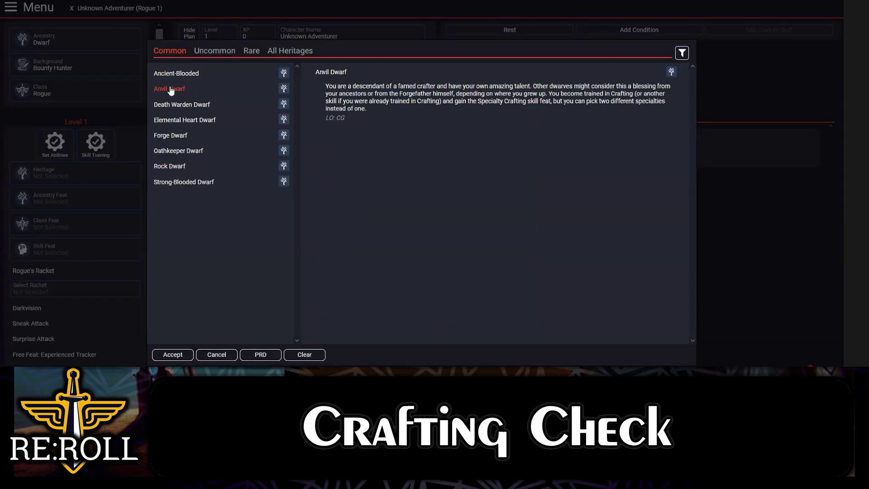
left_click(178, 105)
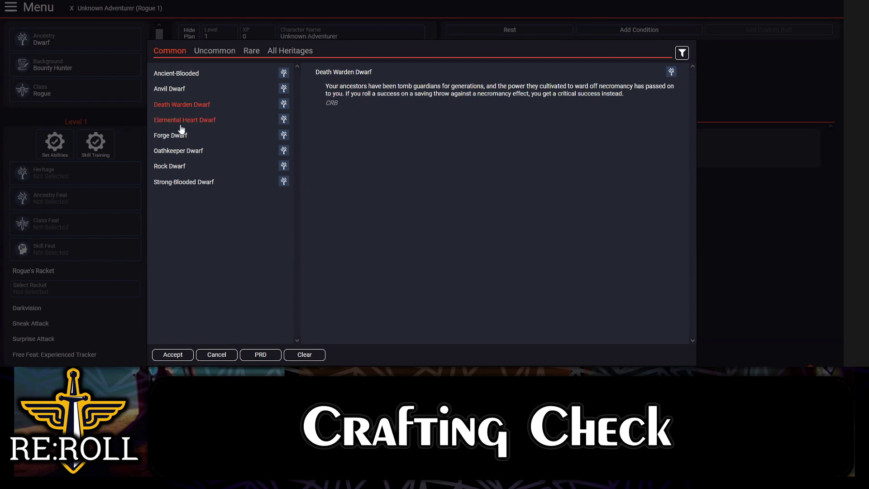
left_click(193, 121)
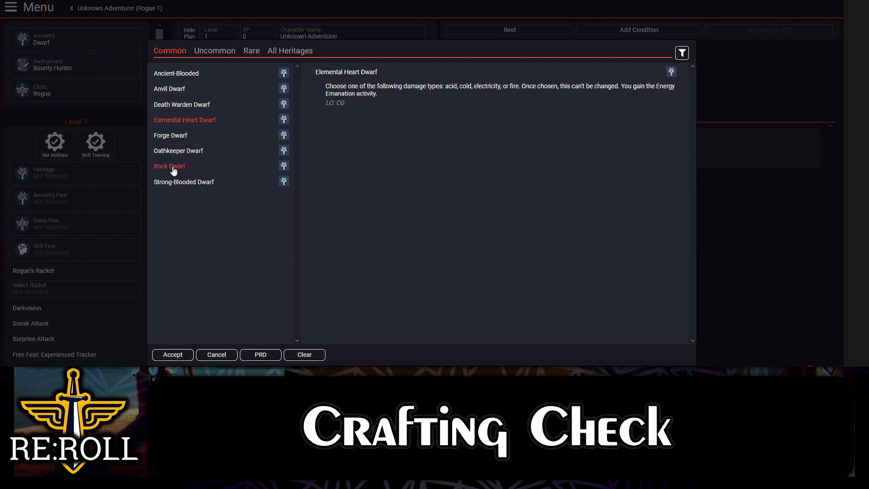
left_click(179, 107)
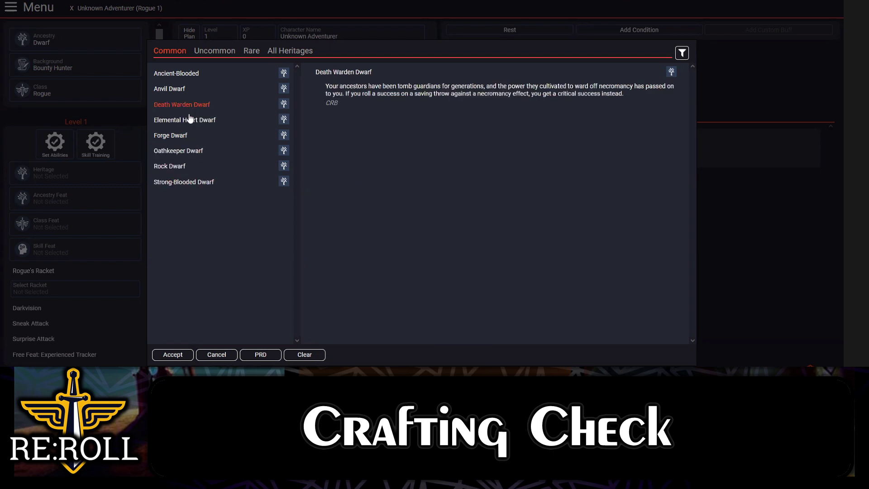
left_click(175, 122)
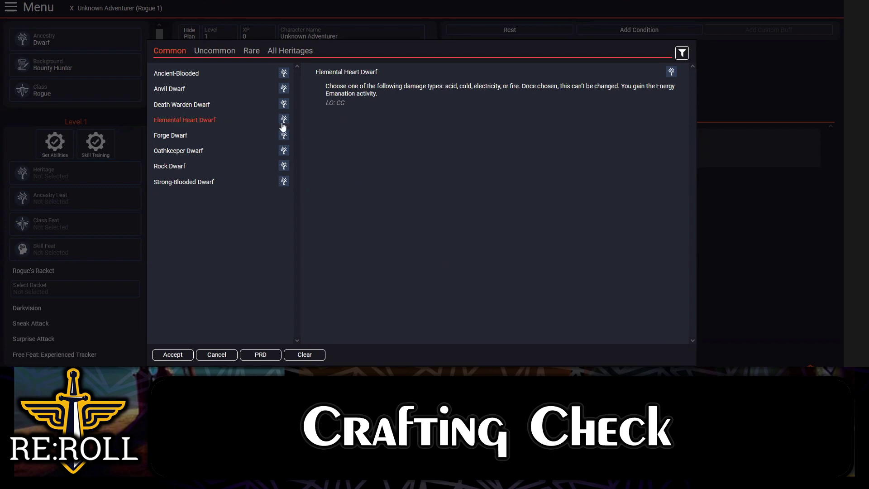
Open the Archives of Nethys reference for dwarf heritages and read the Elemental Heart Dwarf's Energy Emanation rules
left_click(273, 354)
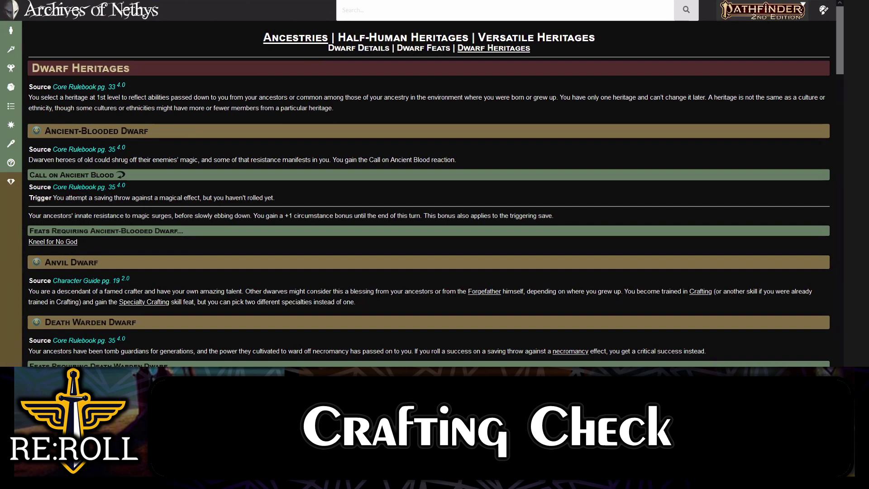
scroll(447, 222, "down", 3)
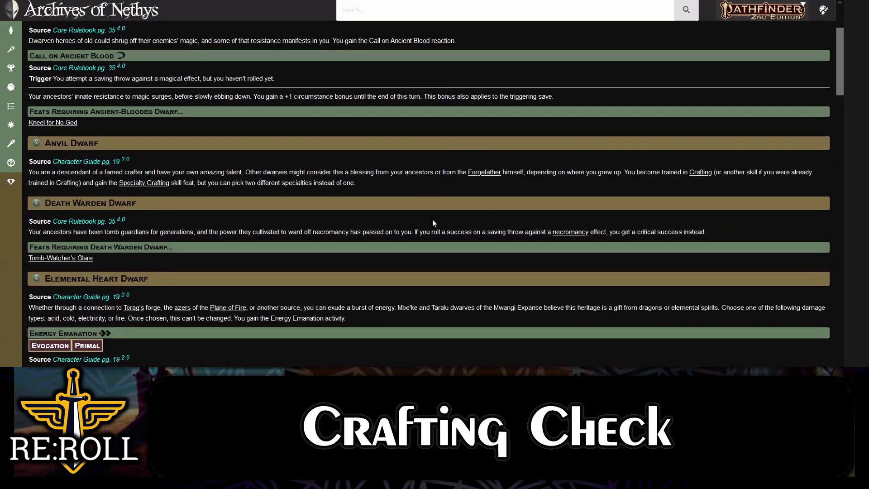
scroll(432, 223, "down", 8)
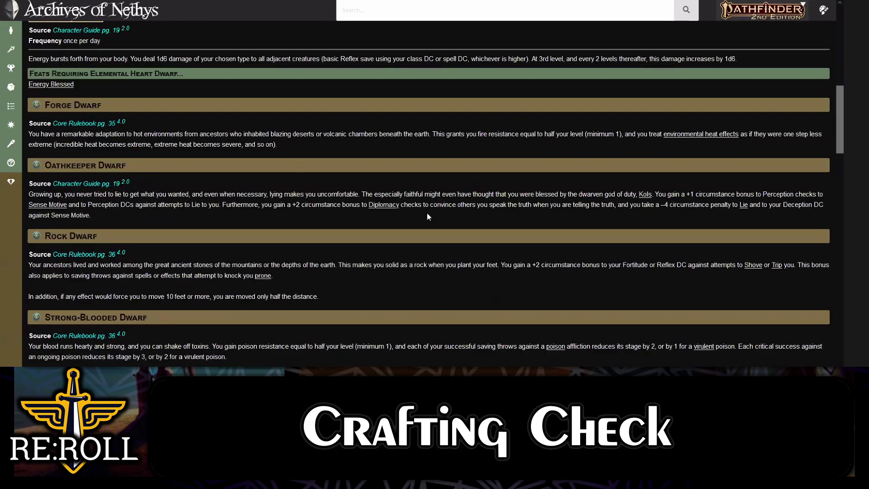
scroll(391, 205, "up", 5)
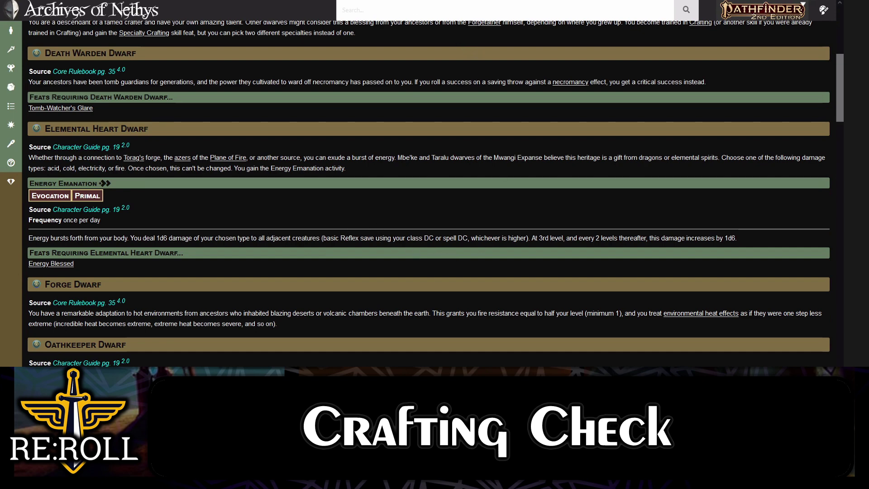
scroll(428, 195, "up", 6)
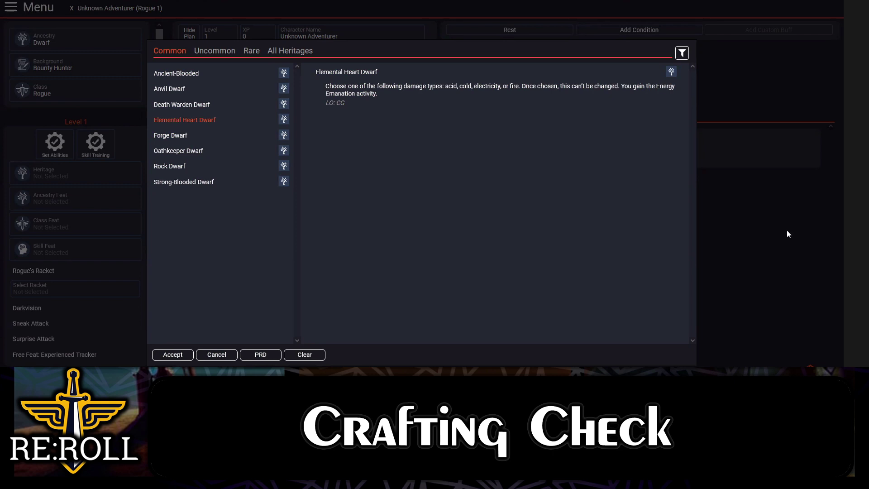
Set the character's heritage to Death Warden Dwarf and recheck its description without changing the choice
left_click(183, 106)
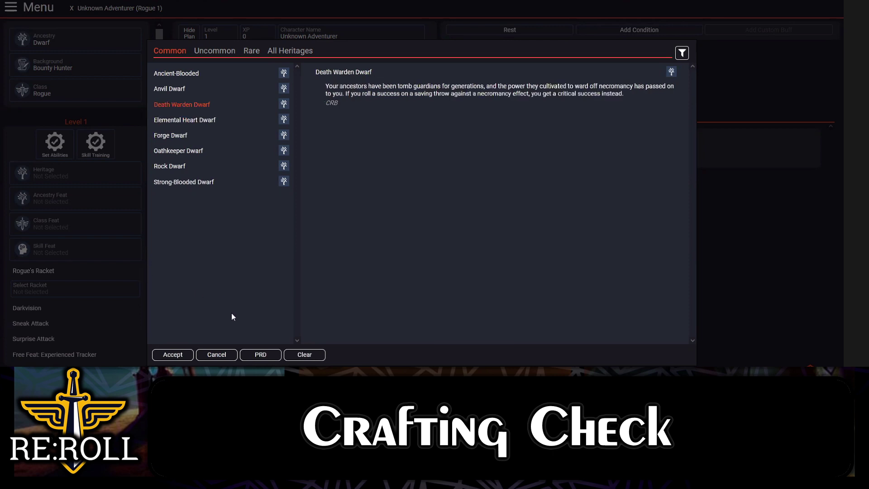
left_click(172, 355)
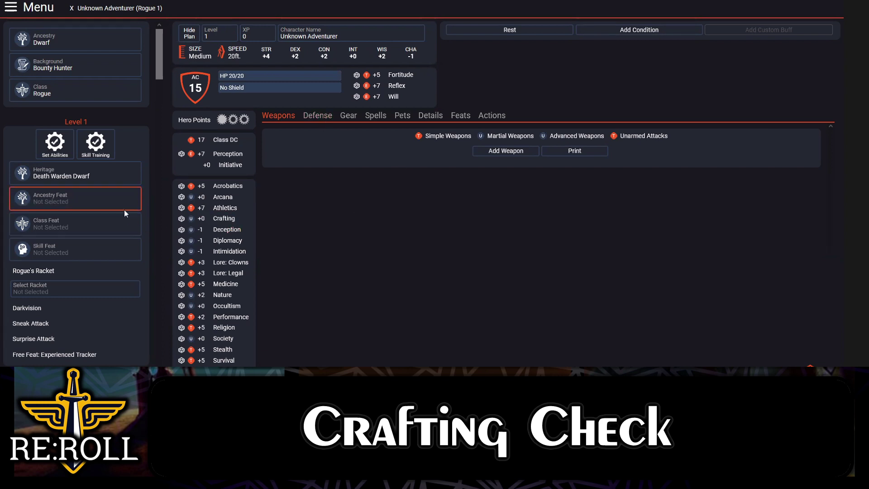
left_click(95, 175)
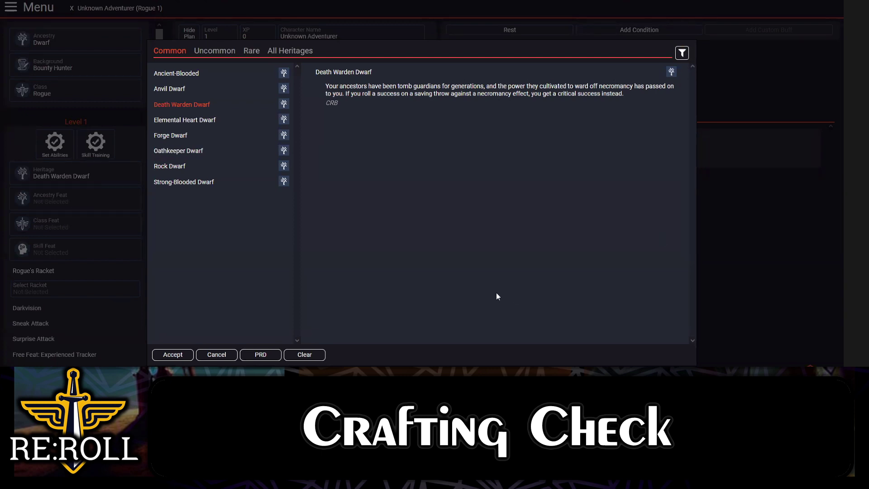
left_click(215, 355)
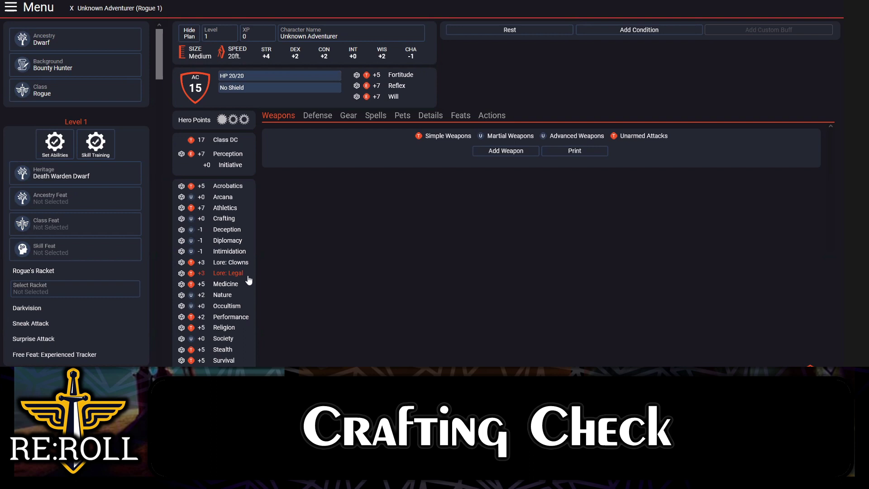
Review the dwarf ancestry feats and choose Stonecunning as the level 1 ancestry feat
left_click(73, 198)
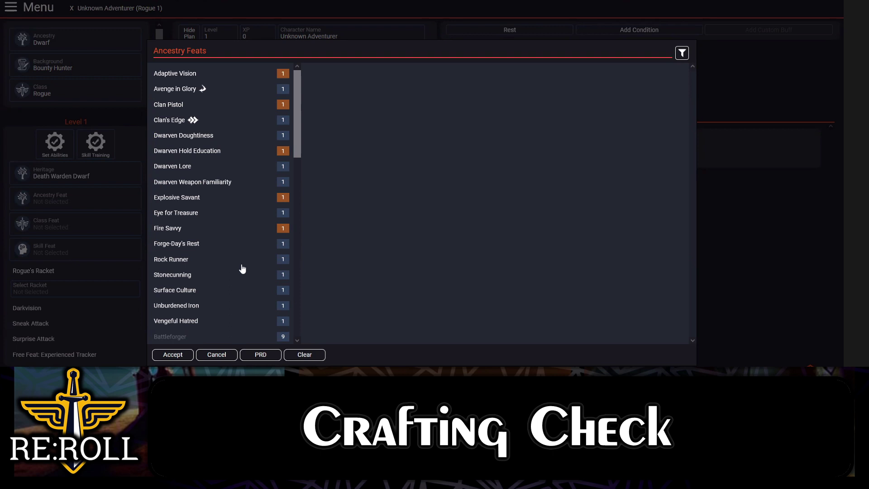
scroll(240, 181, "down", 10)
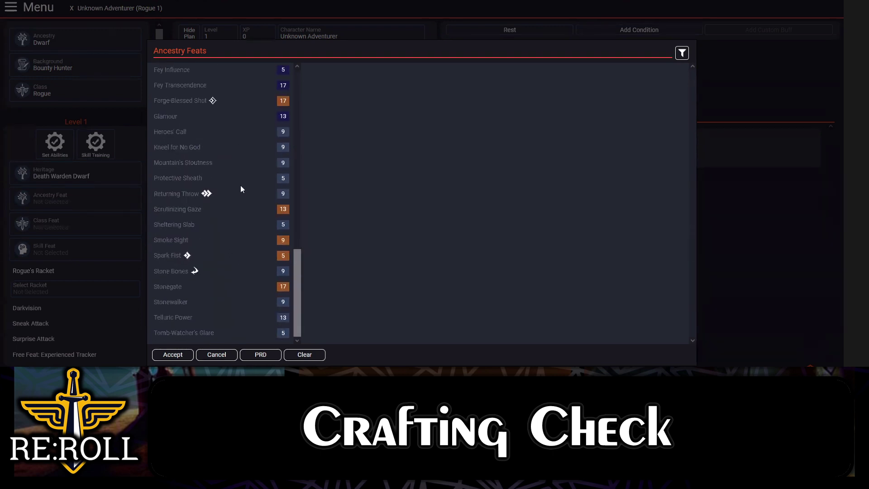
scroll(252, 243, "up", 10)
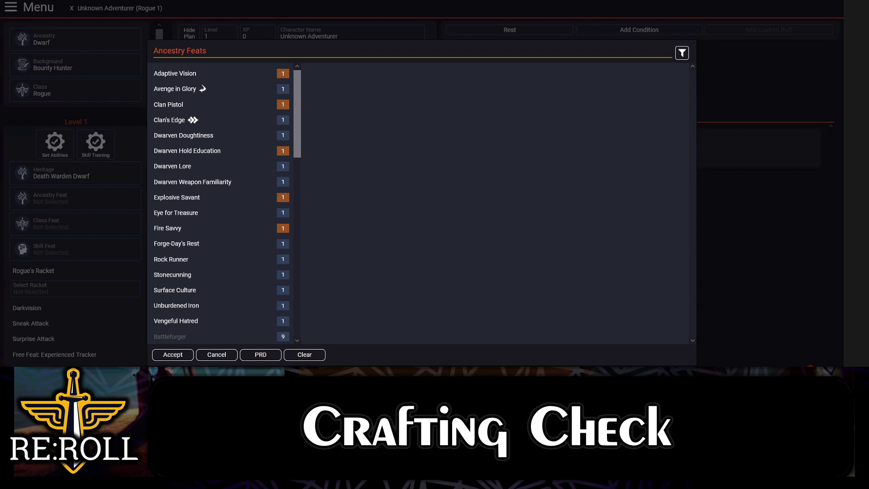
left_click(68, 226)
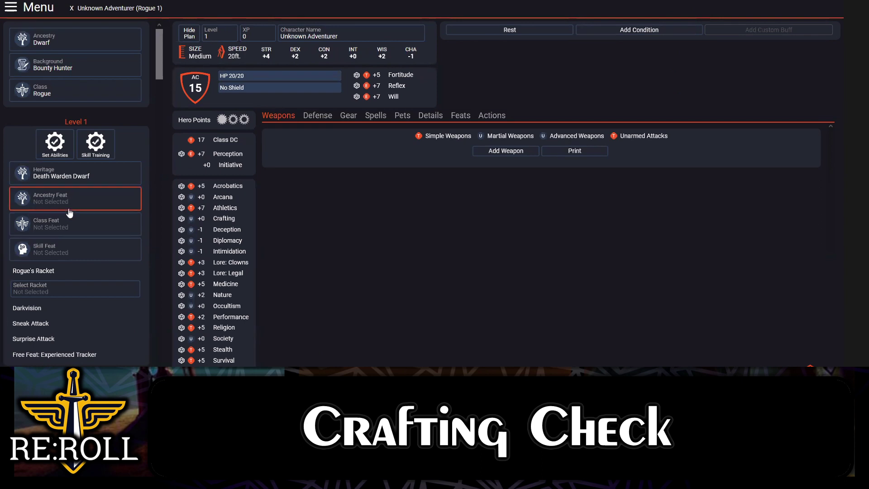
left_click(69, 212)
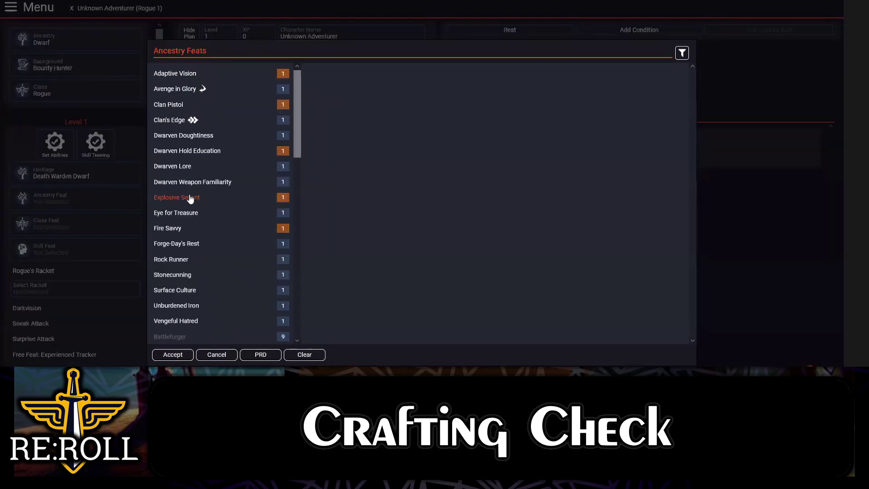
left_click(174, 275)
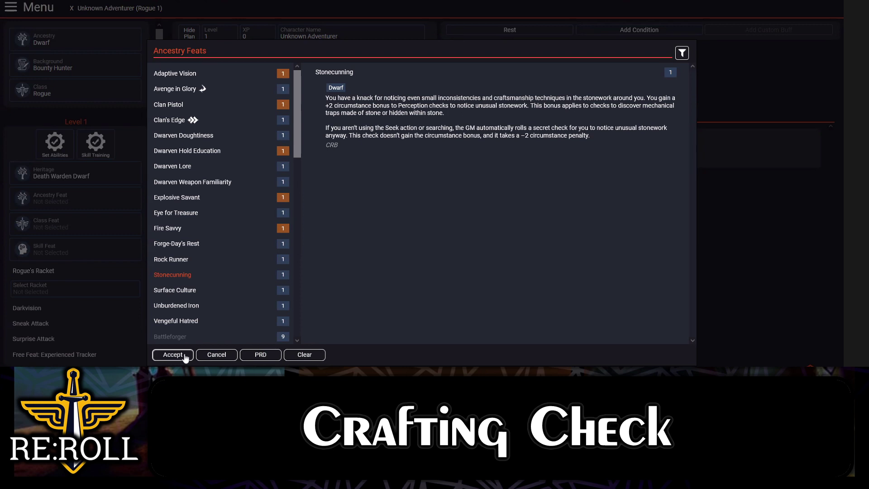
left_click(176, 355)
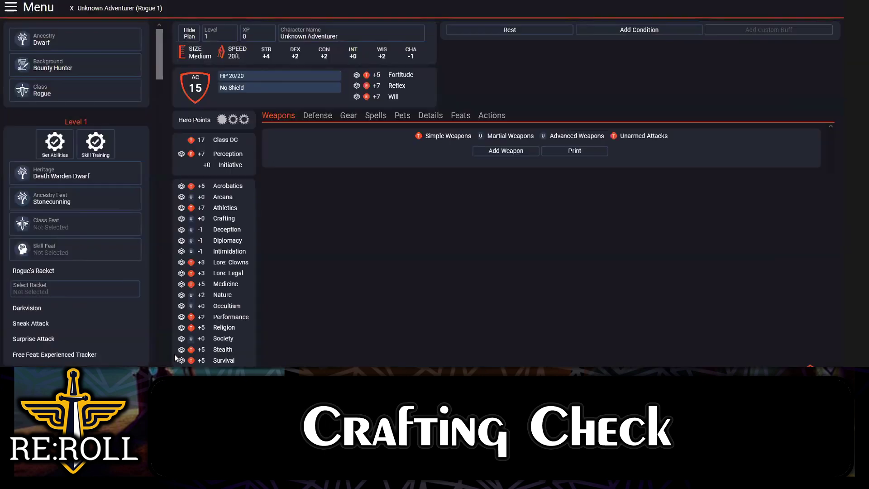
Choose Trap Finder as the level 1 rogue class feat
left_click(63, 222)
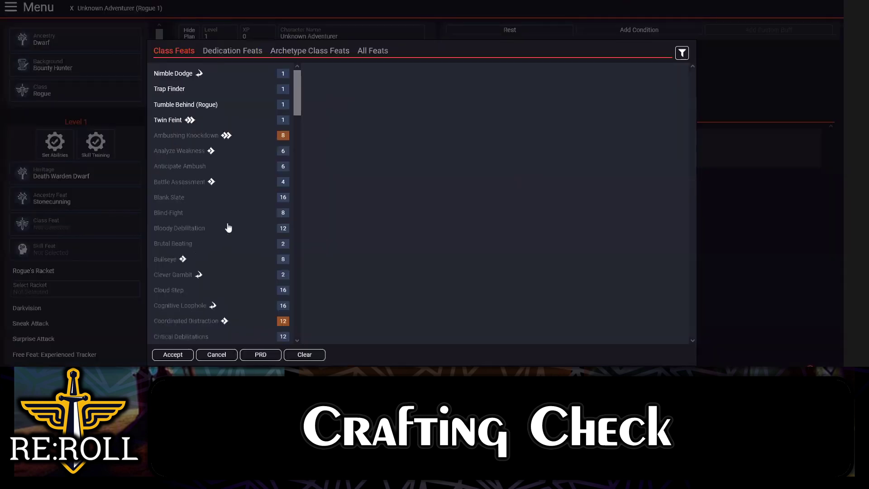
left_click(170, 90)
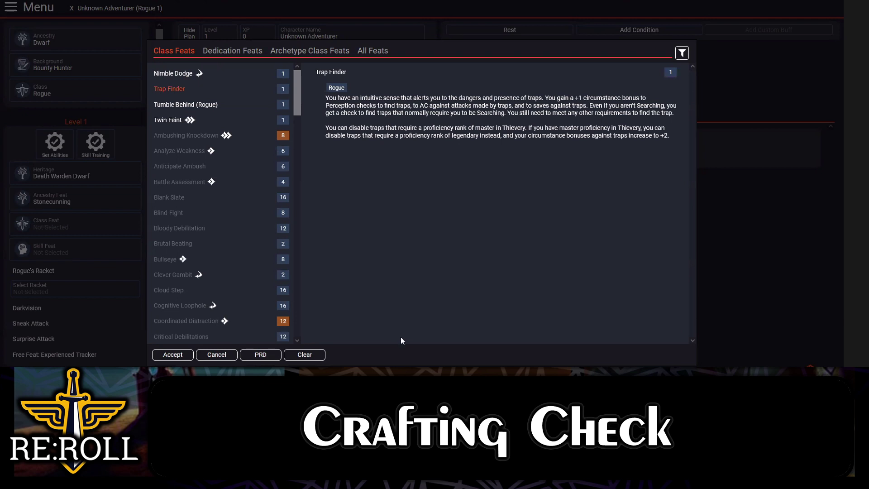
left_click(177, 355)
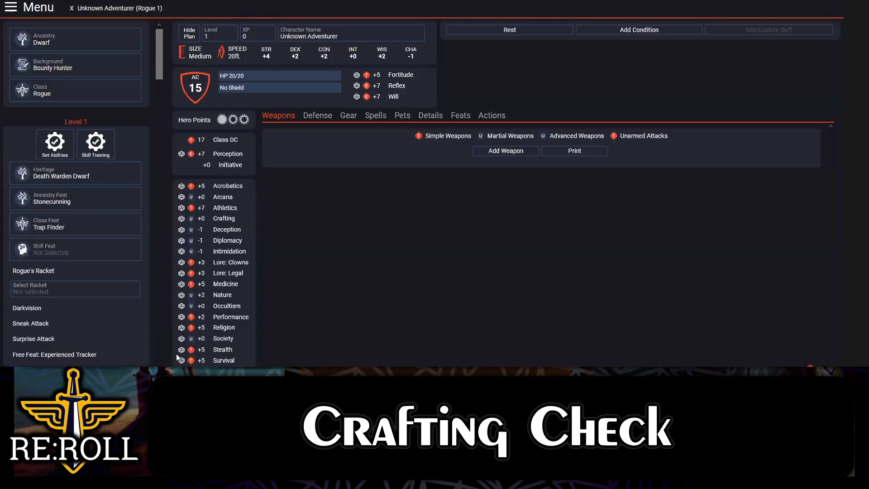
Review the skill feats and choose Medical Researcher as the level 1 skill feat
left_click(82, 255)
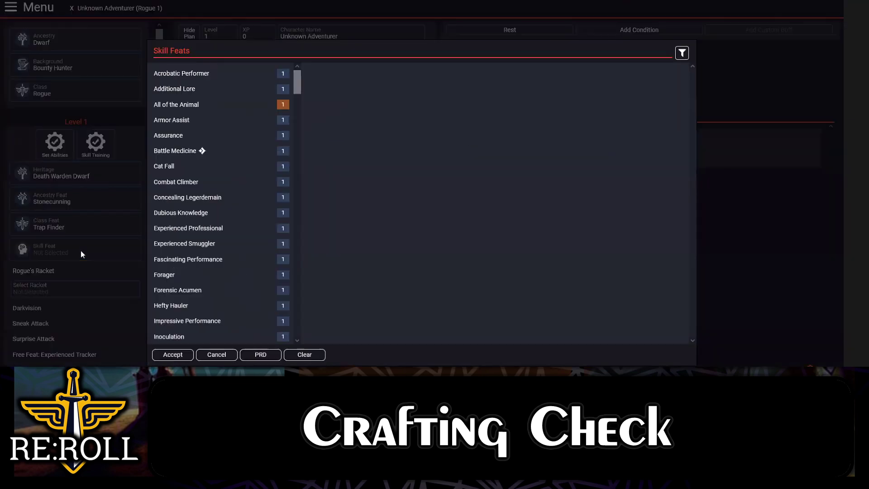
scroll(225, 190, "down", 5)
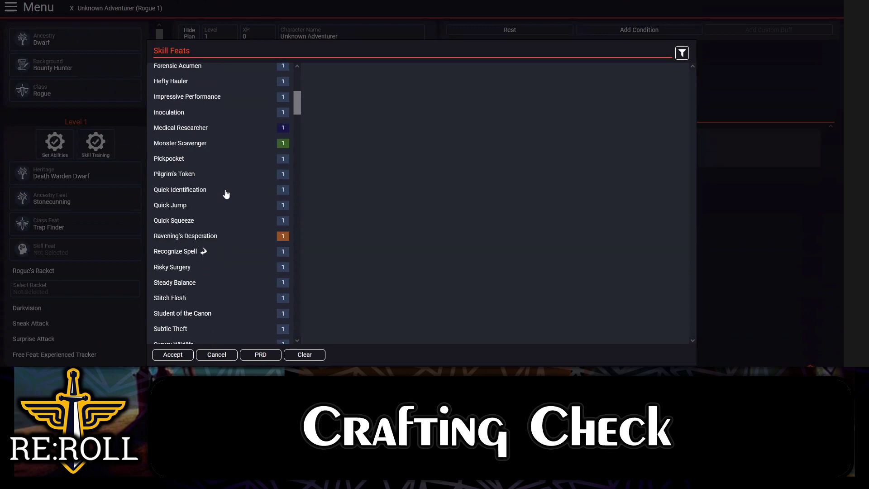
scroll(225, 193, "down", 5)
scroll(226, 192, "up", 10)
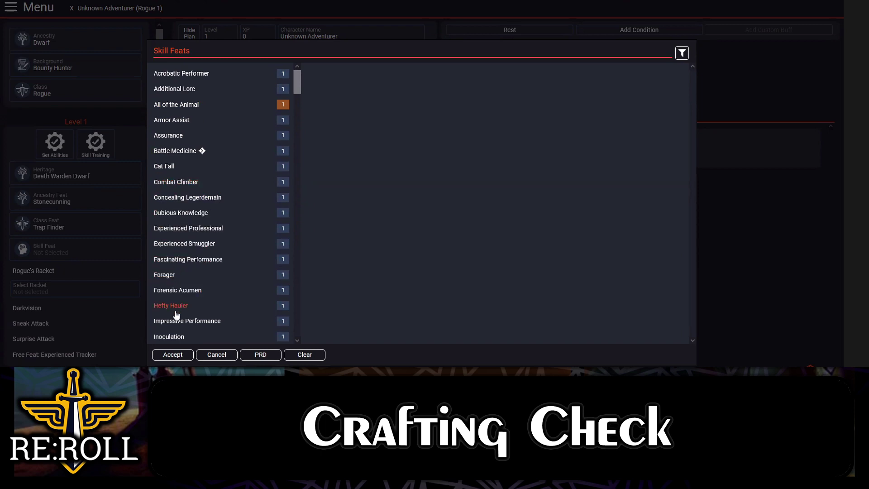
scroll(178, 316, "down", 3)
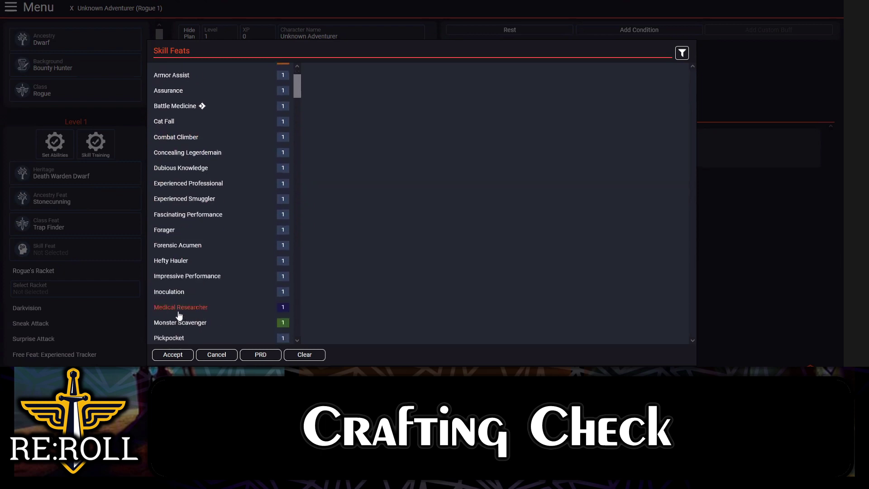
left_click(179, 313)
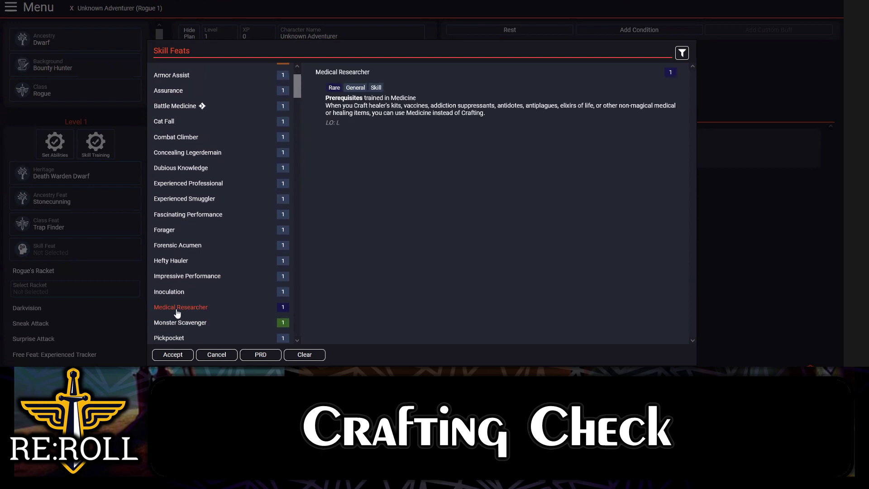
left_click(176, 358)
left_click(176, 358)
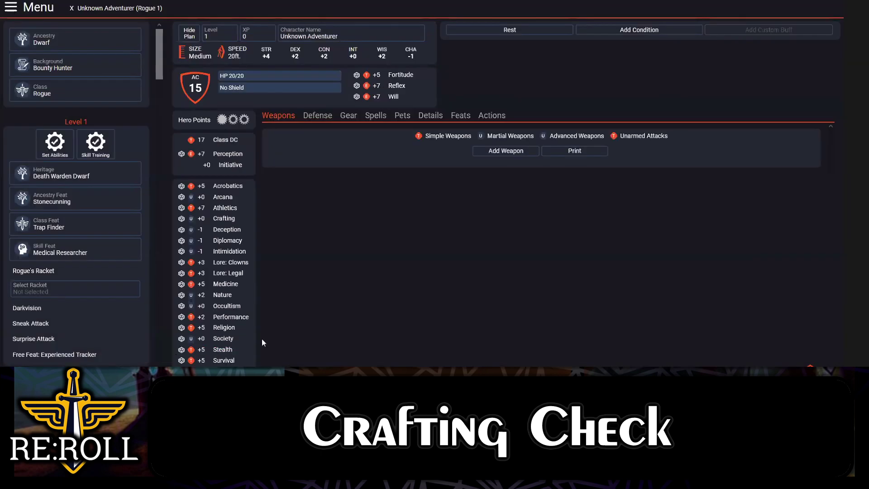
Read the Ruffian Racket description and set it as the Rogue's Racket
left_click(71, 290)
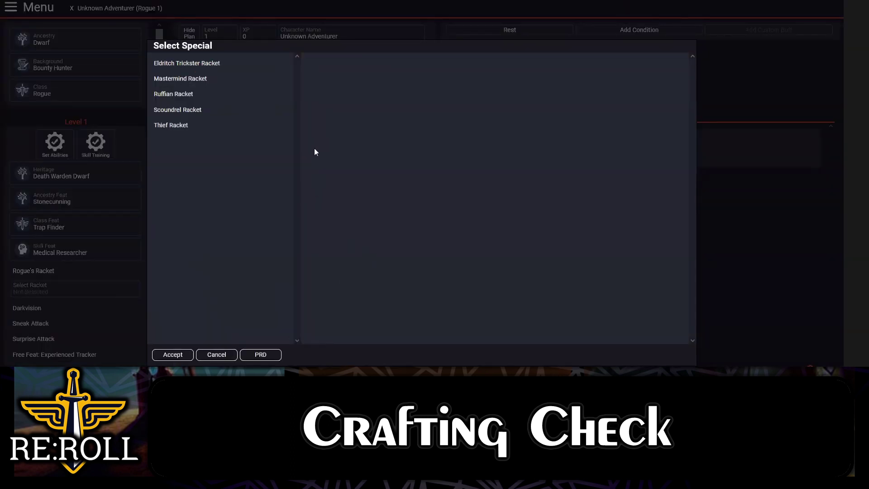
left_click(179, 95)
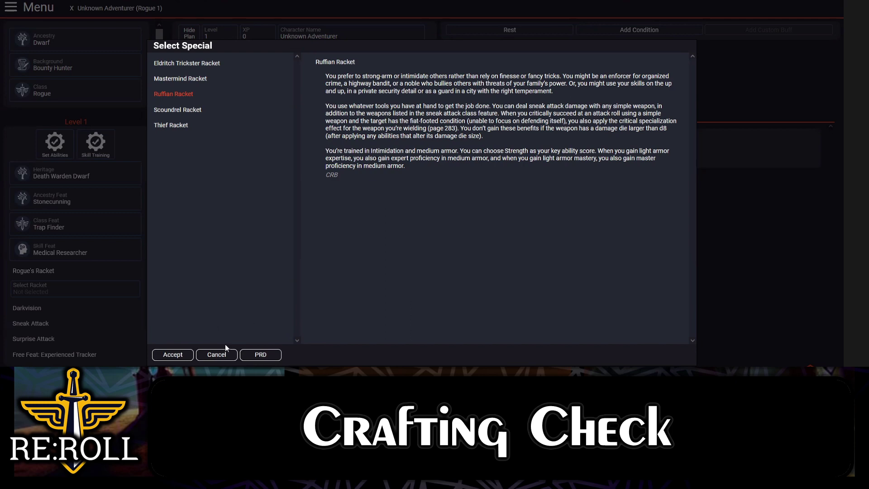
left_click(172, 356)
left_click(77, 292)
left_click(179, 356)
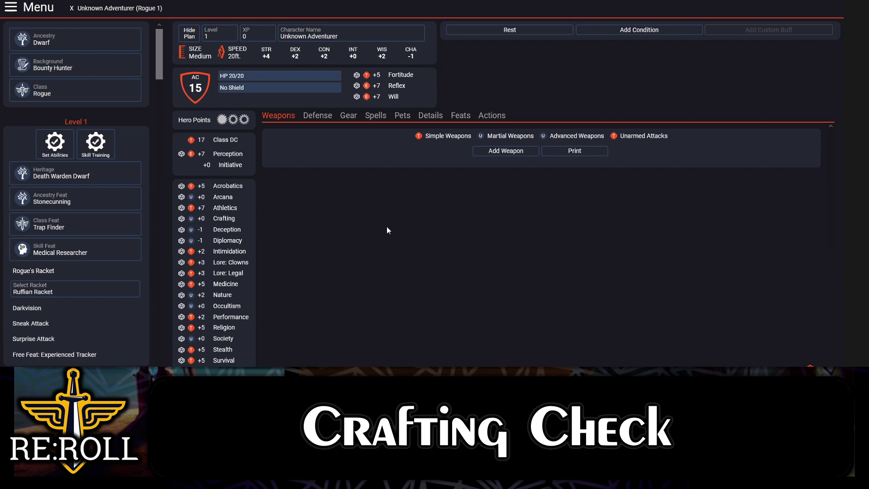
scroll(91, 223, "down", 3)
scroll(93, 223, "up", 3)
scroll(75, 219, "down", 3)
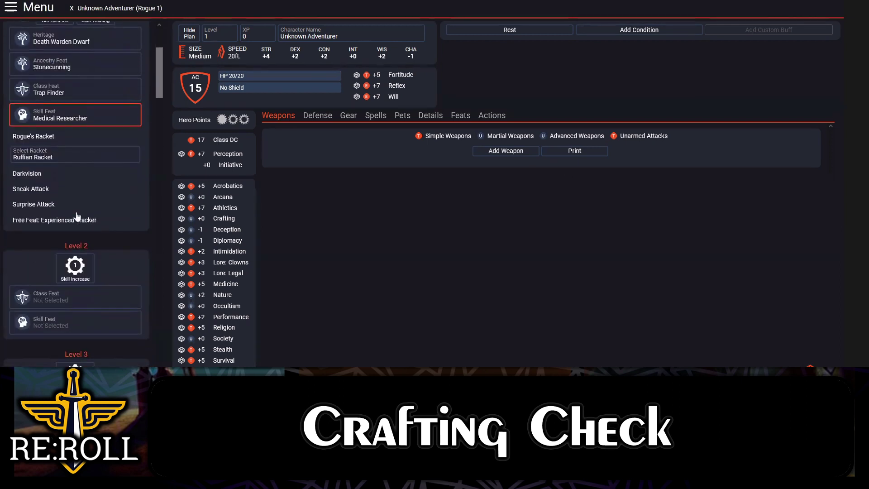
scroll(91, 208, "up", 3)
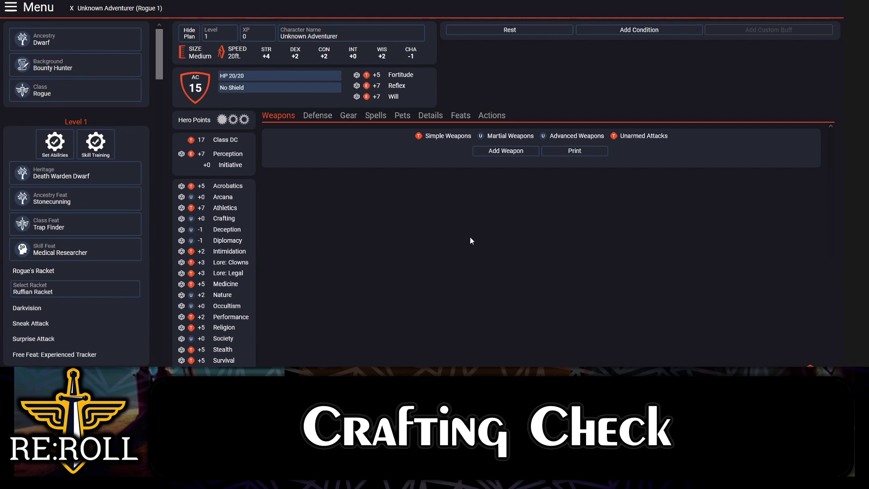
Browse the standard weapons available to add and read the Gakgung's traits, price and description
left_click(504, 154)
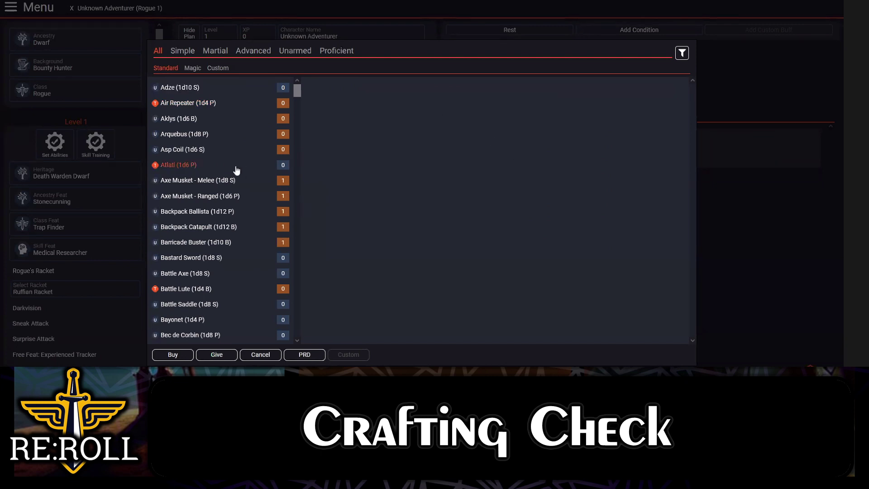
scroll(232, 176, "down", 2)
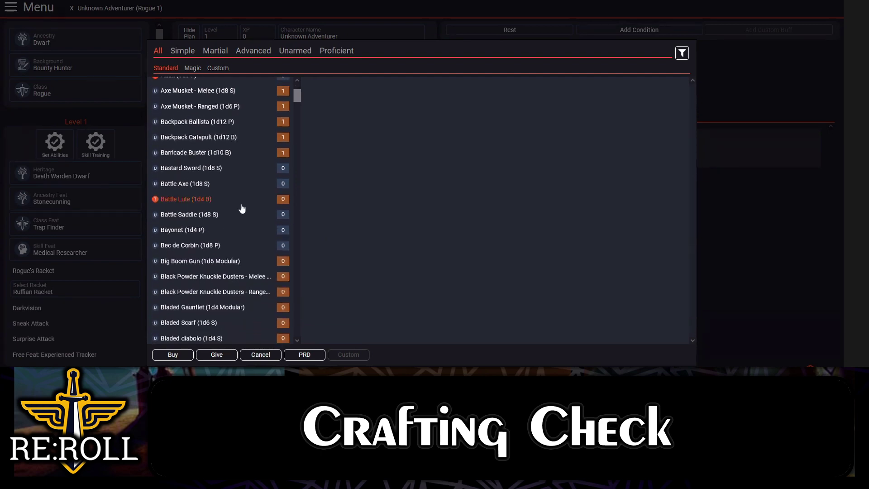
scroll(236, 210, "down", 3)
scroll(236, 211, "down", 15)
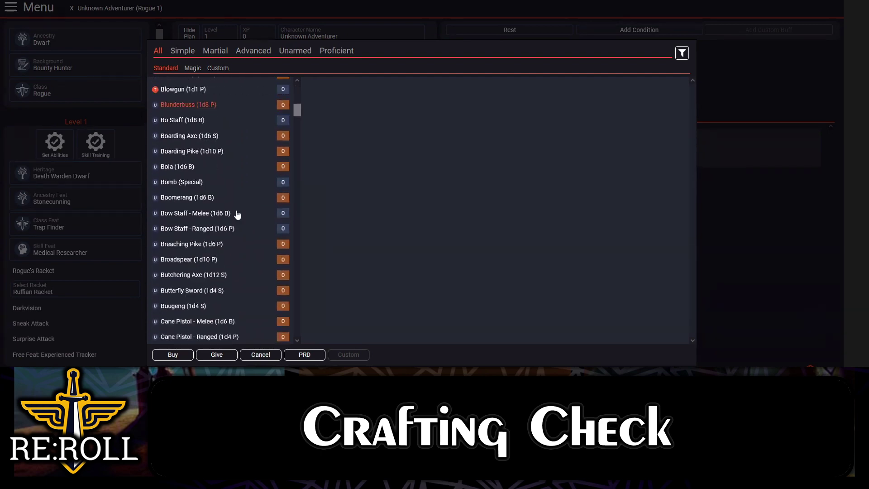
scroll(238, 215, "down", 12)
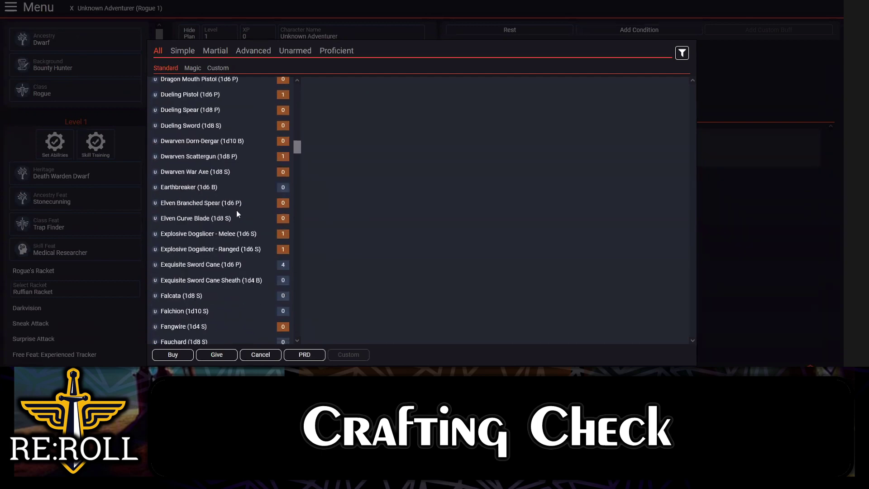
scroll(236, 211, "down", 3)
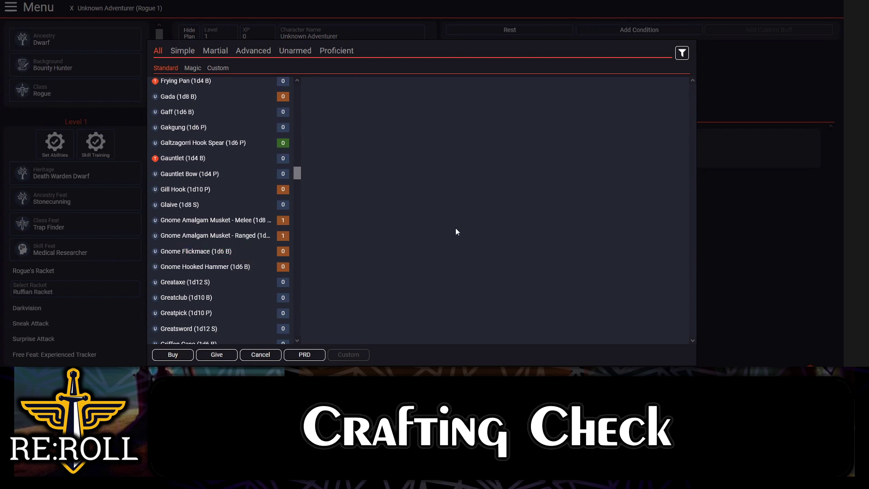
scroll(282, 244, "down", 3)
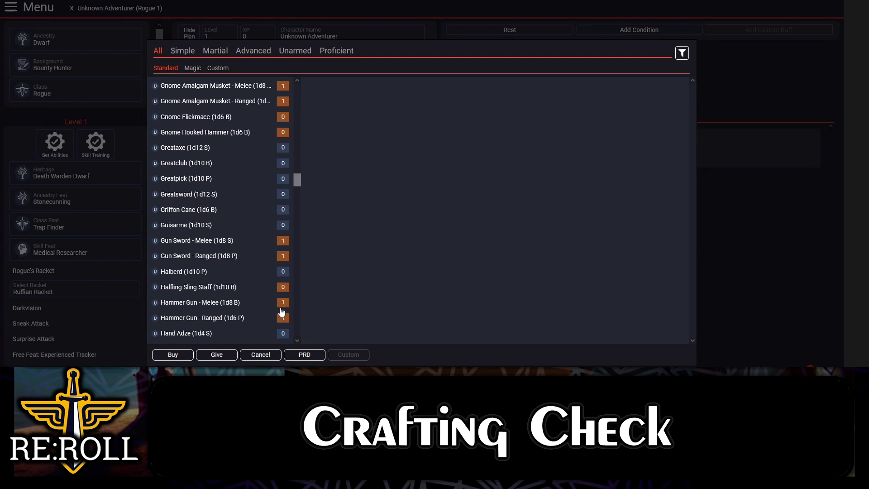
scroll(284, 253, "up", 2)
scroll(284, 252, "up", 1)
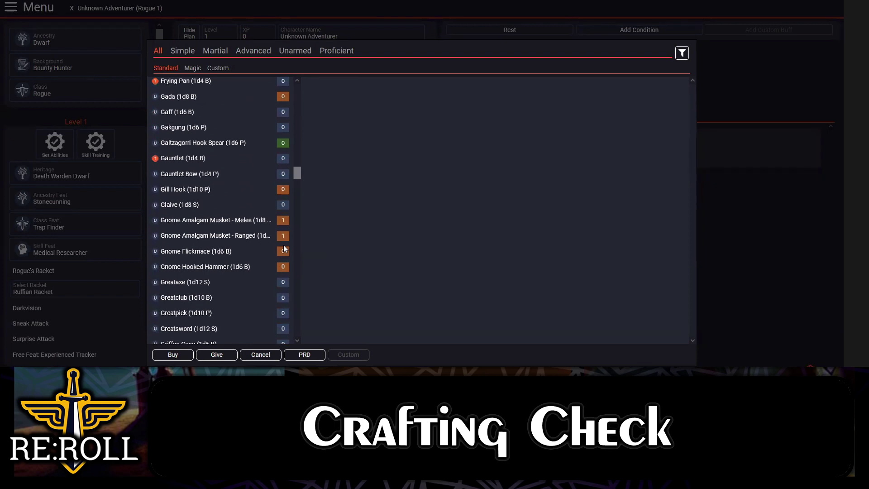
scroll(283, 224, "up", 2)
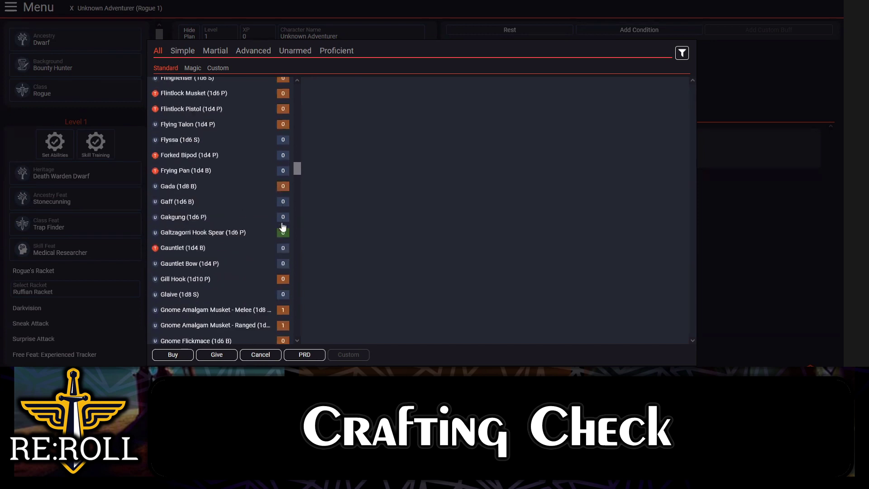
left_click(283, 221)
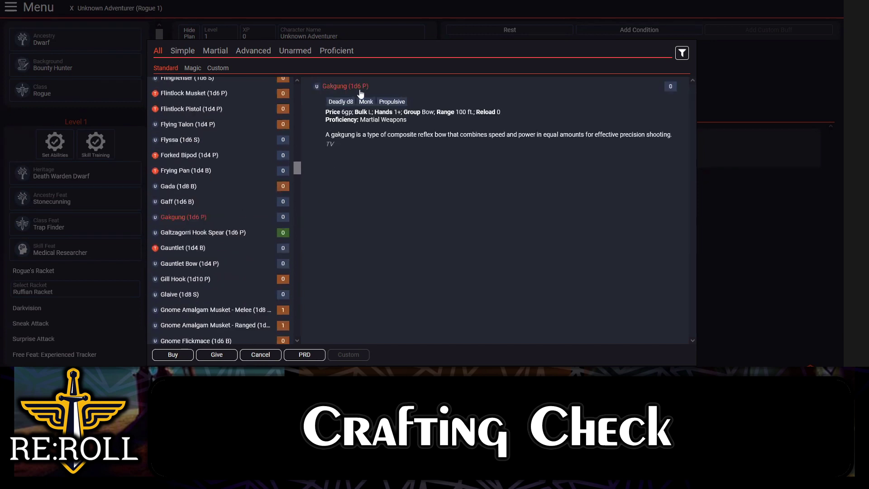
right_click(672, 90)
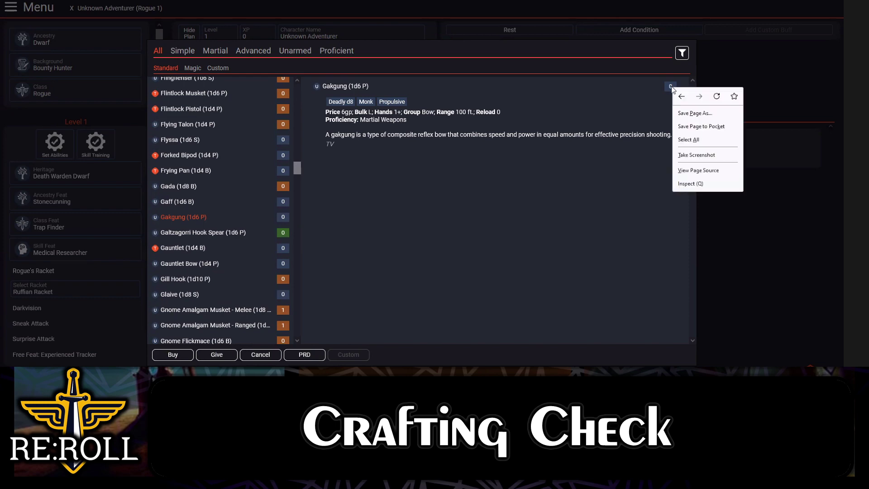
left_click(629, 96)
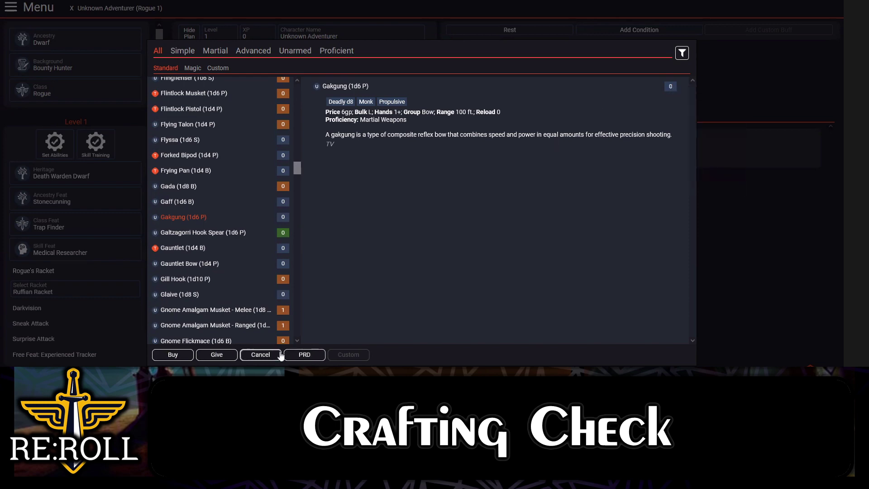
Open the Archives of Nethys reference for base weapons, skim its weapon table and return to the character builder
left_click(304, 355)
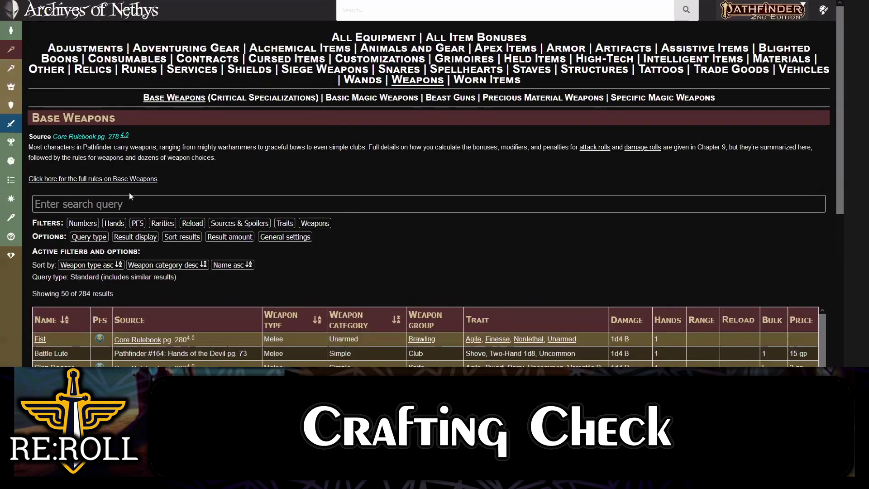
scroll(270, 227, "down", 1)
scroll(270, 224, "down", 1)
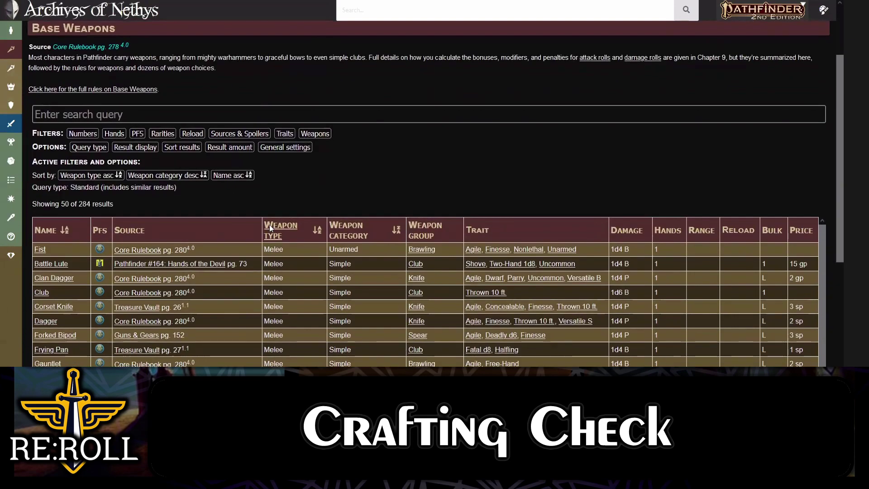
scroll(270, 225, "up", 2)
key("alt+Tab")
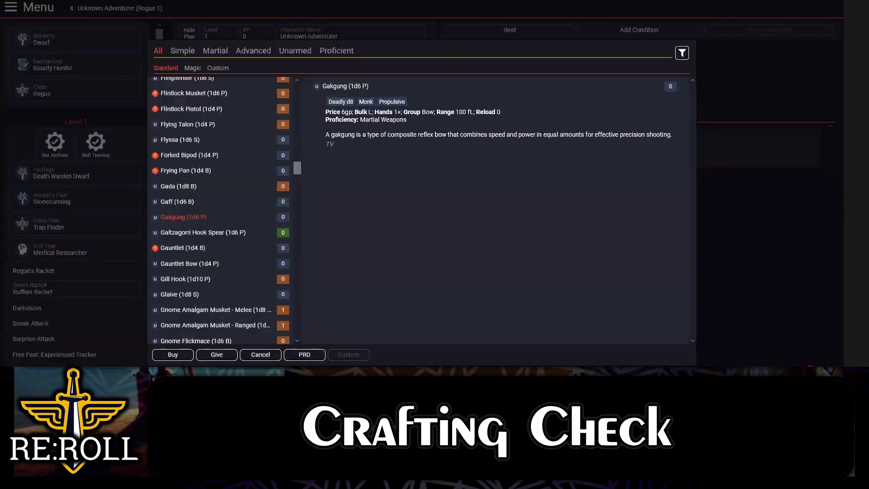
Find the Light Mace in the weapon list and buy it for 4 sp
scroll(240, 229, "down", 10)
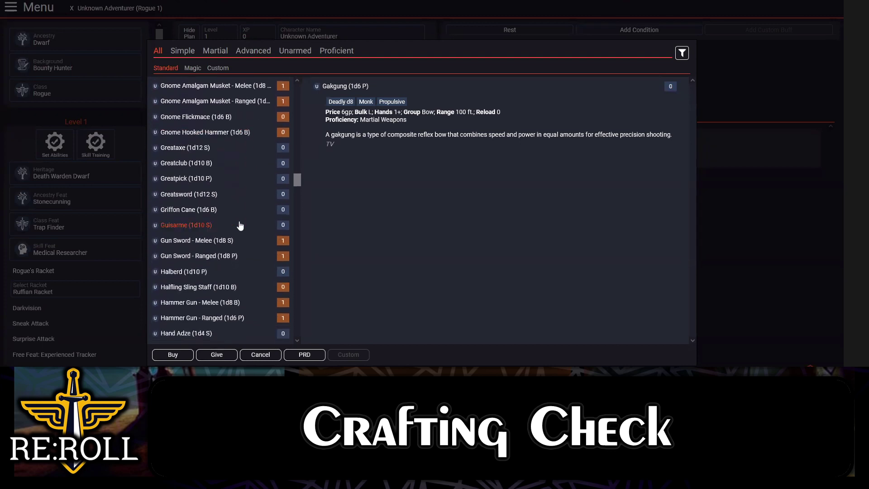
scroll(246, 219, "down", 5)
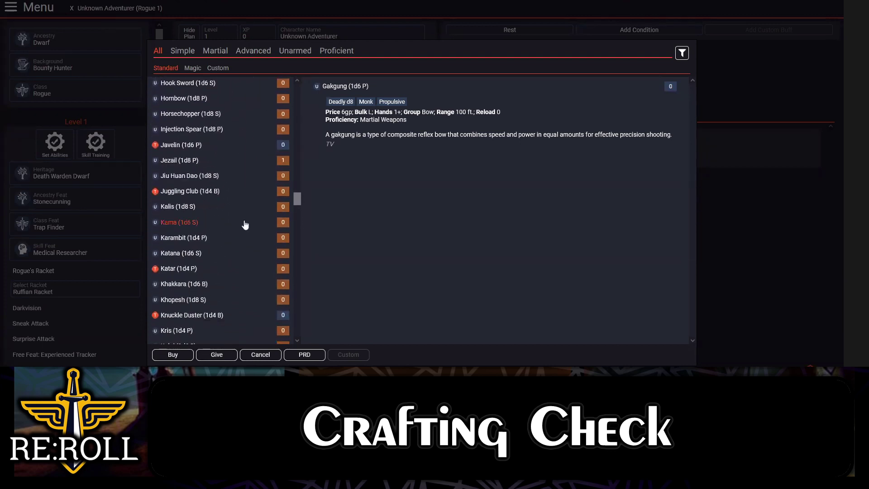
scroll(245, 225, "down", 5)
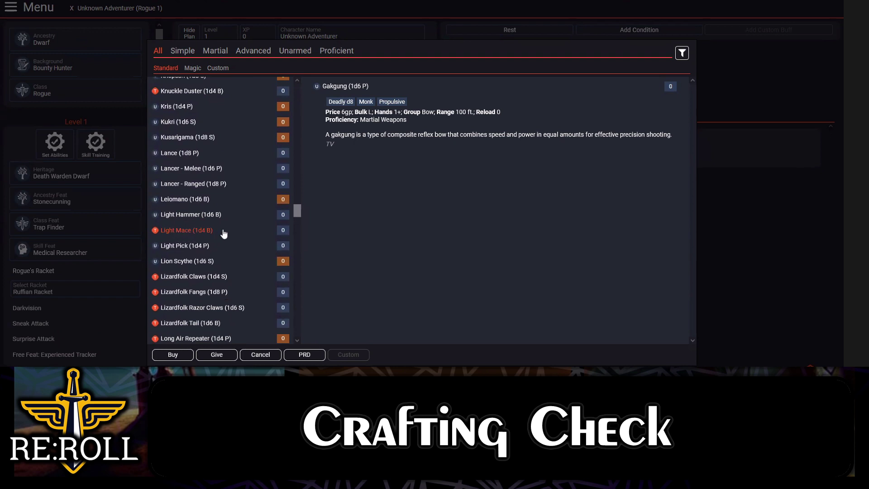
left_click(202, 232)
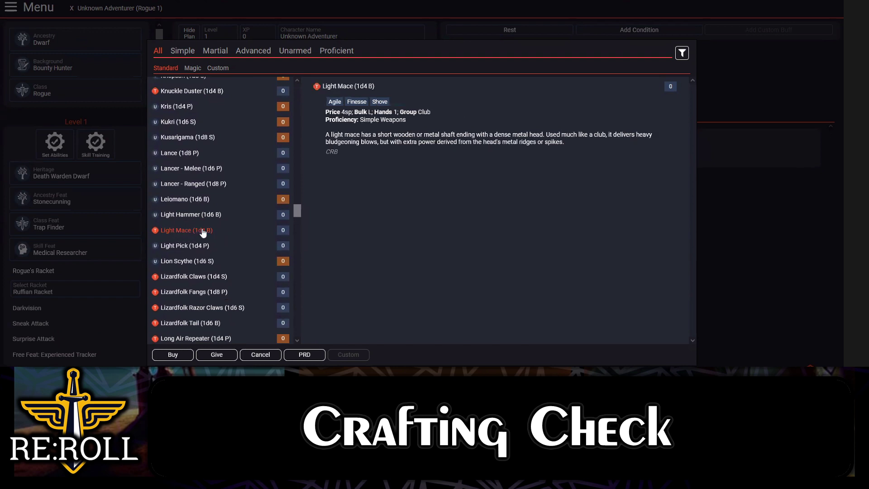
left_click(179, 356)
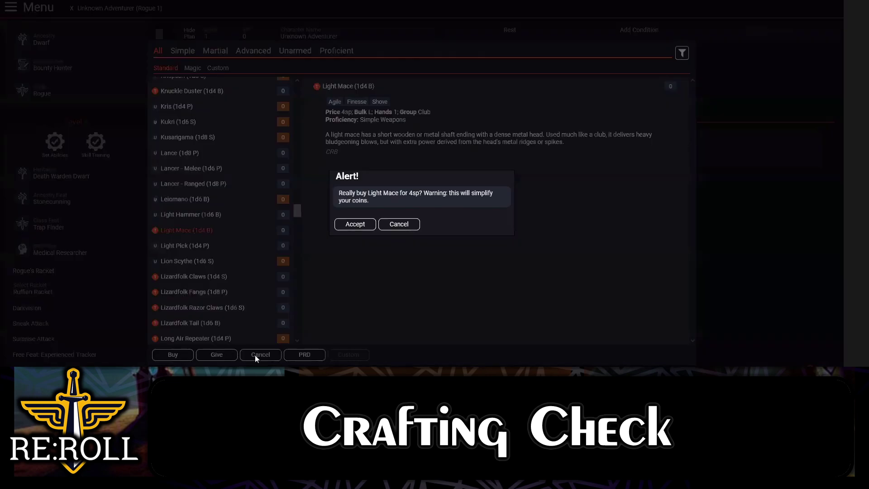
left_click(355, 225)
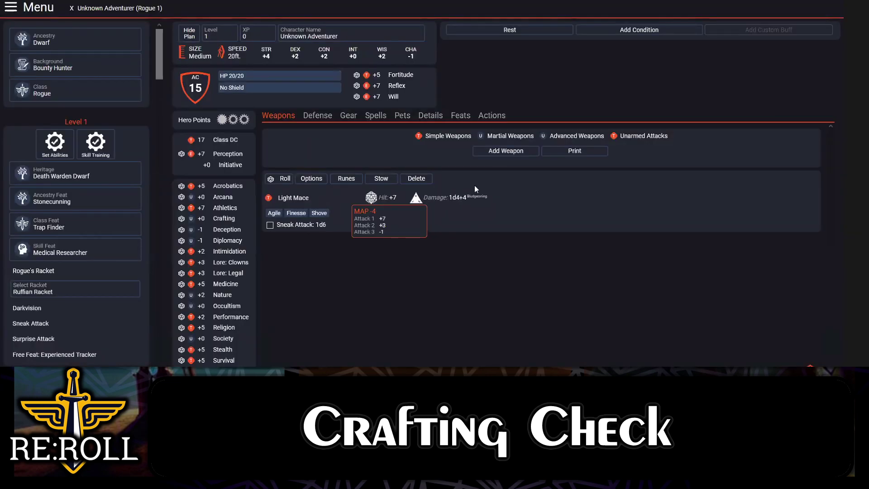
Buy a second Light Mace so the character carries two of them
left_click(500, 152)
scroll(231, 203, "down", 10)
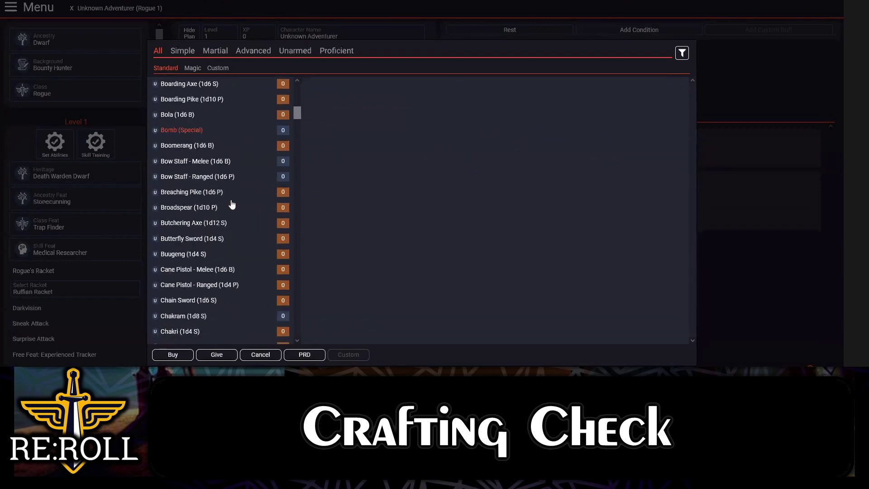
scroll(232, 204, "down", 10)
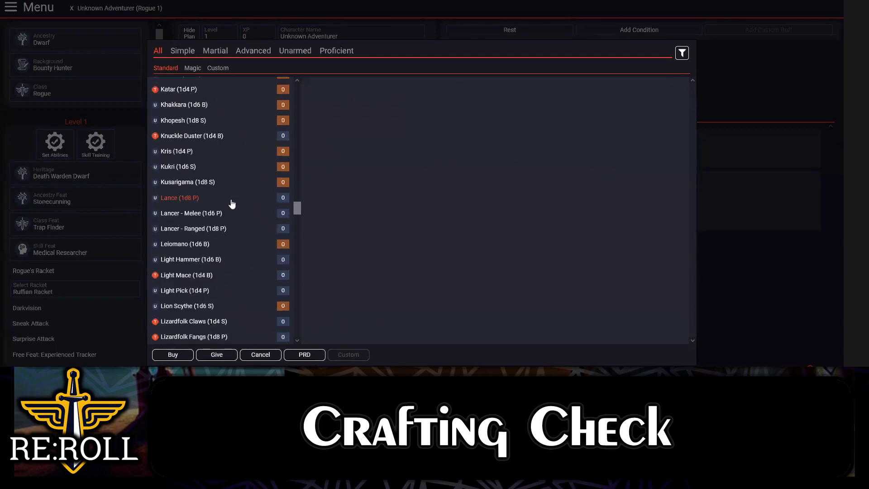
left_click(187, 275)
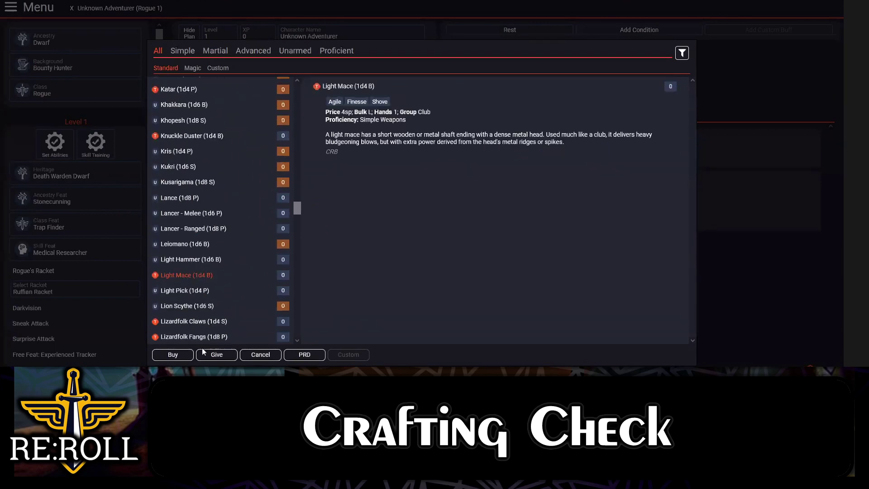
left_click(173, 354)
left_click(354, 225)
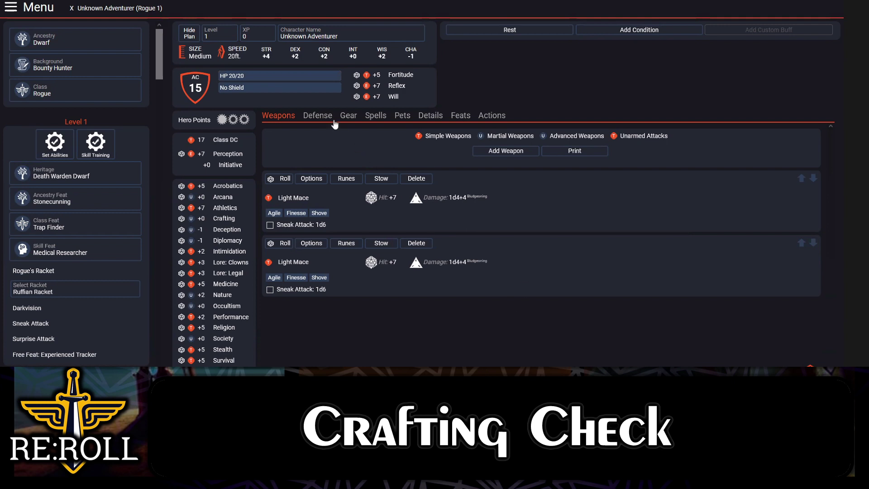
Review the character's remaining coins, inventory, weapons and current armor and shield details
left_click(348, 115)
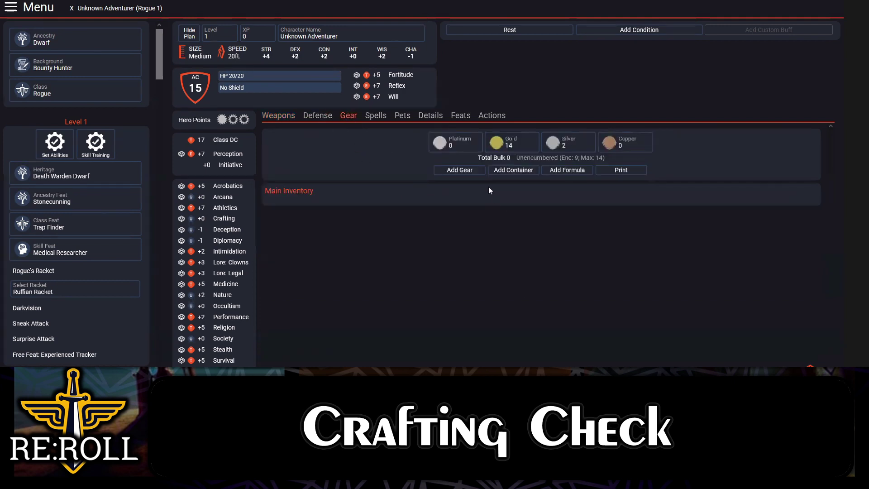
left_click(326, 116)
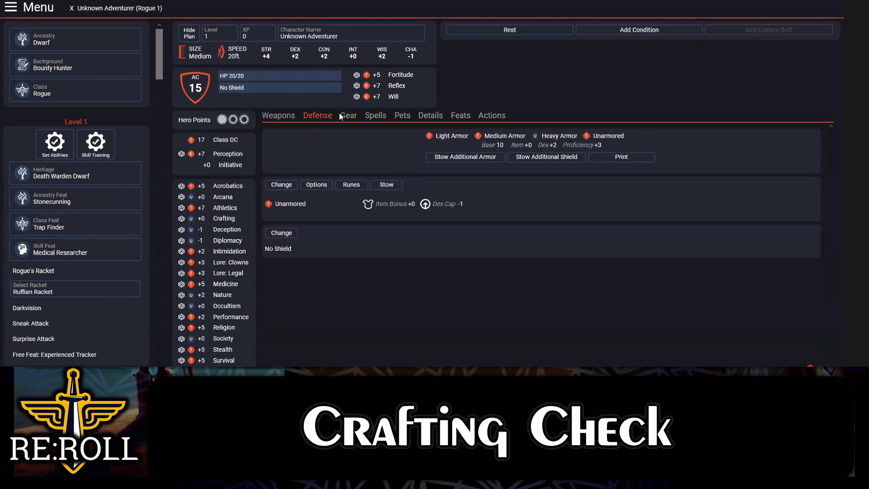
left_click(353, 120)
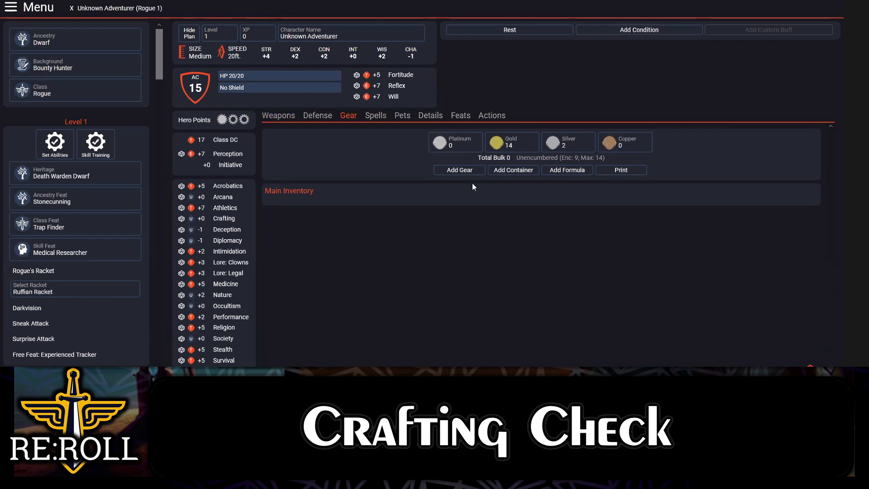
left_click(279, 117)
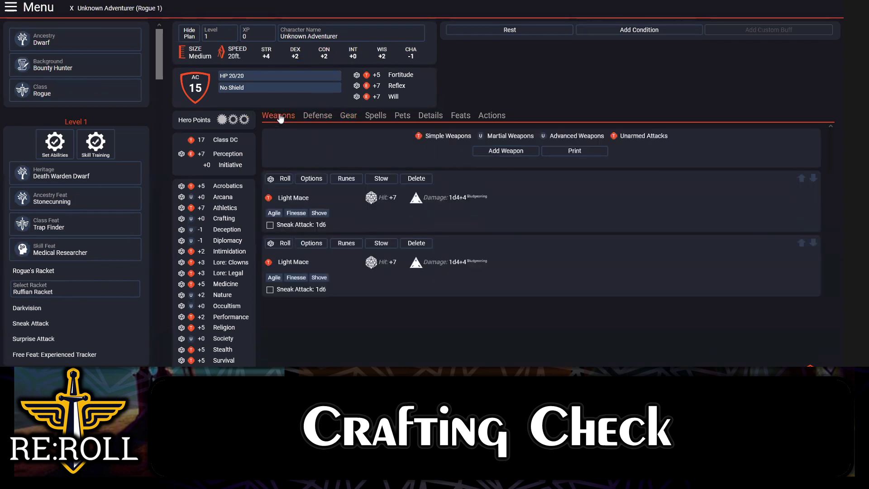
left_click(354, 117)
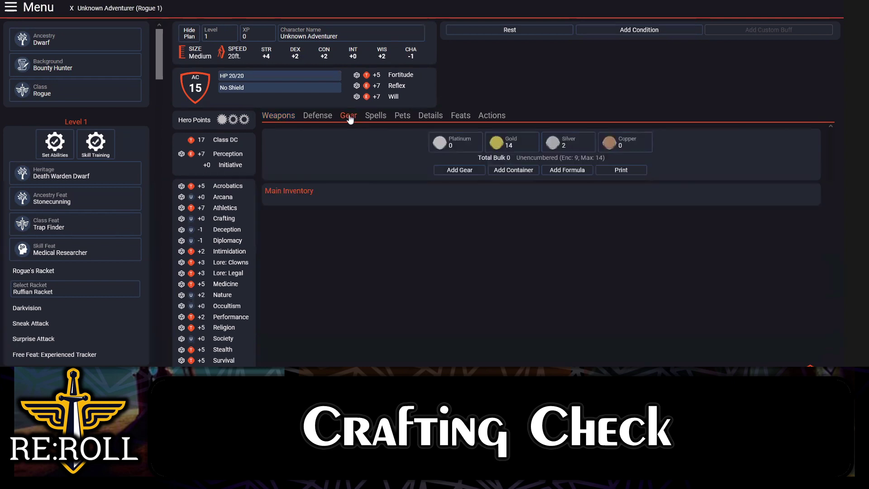
left_click(317, 116)
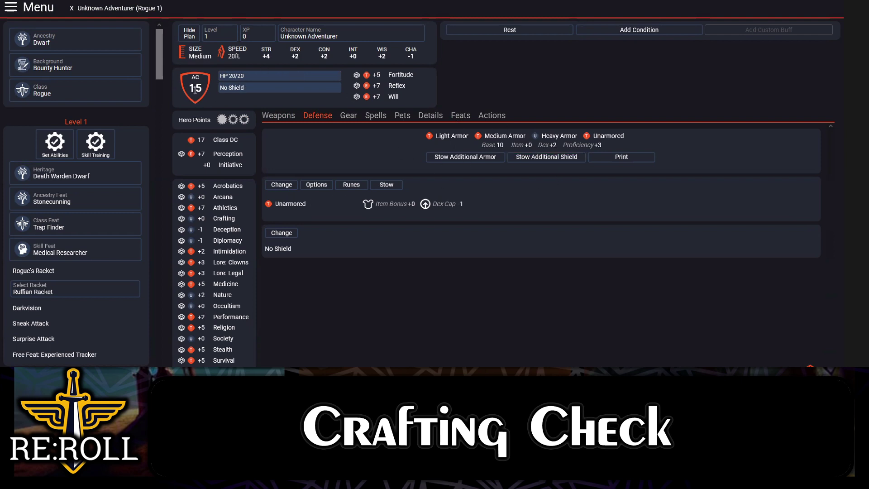
Open the list of additional armor to stow and read the Padded Armor, Quilted Armor and Scale Mail entries
left_click(464, 159)
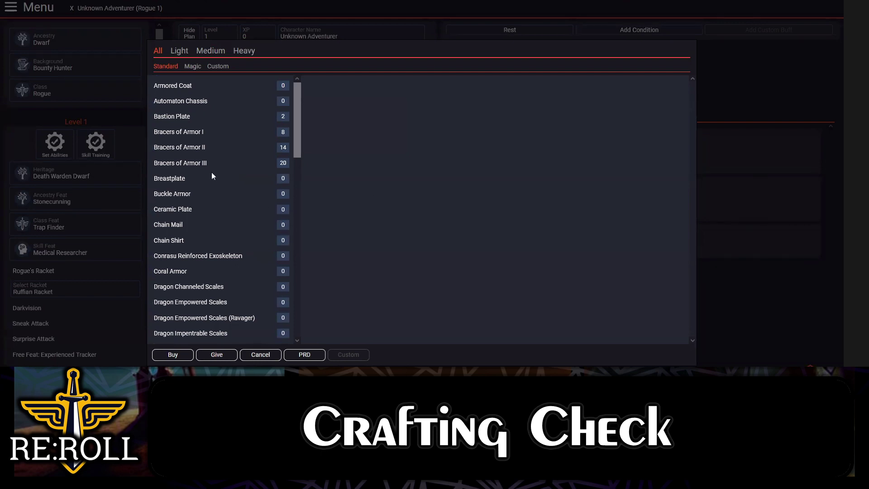
scroll(211, 175, "down", 8)
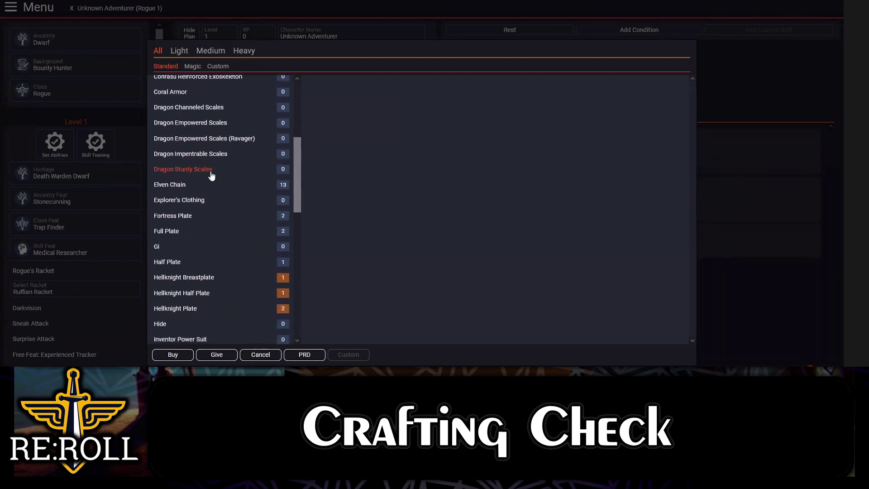
scroll(212, 176, "down", 3)
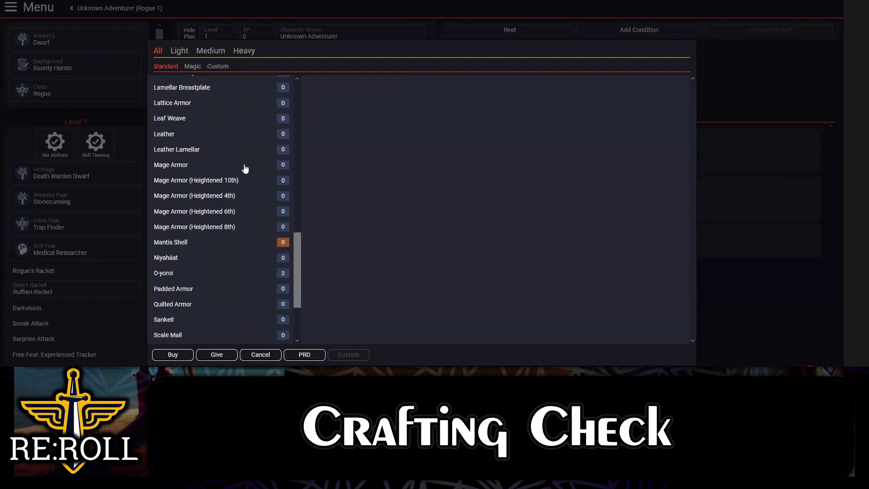
scroll(249, 264, "down", 2)
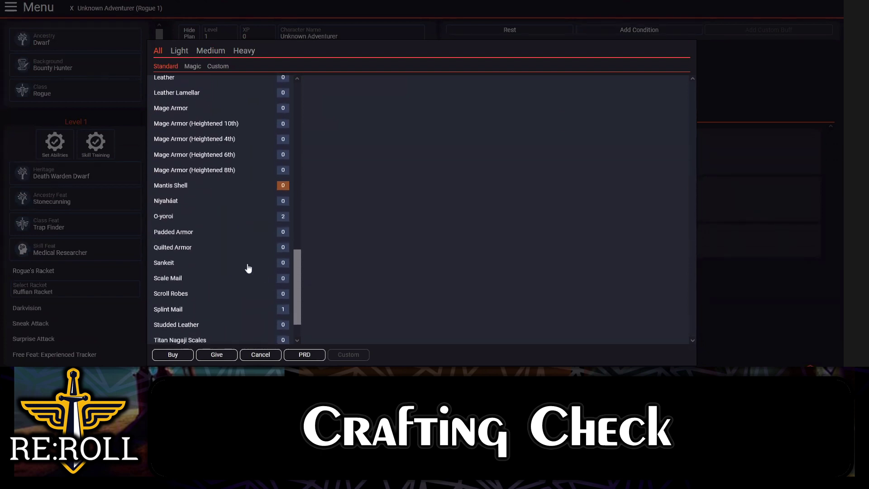
left_click(183, 203)
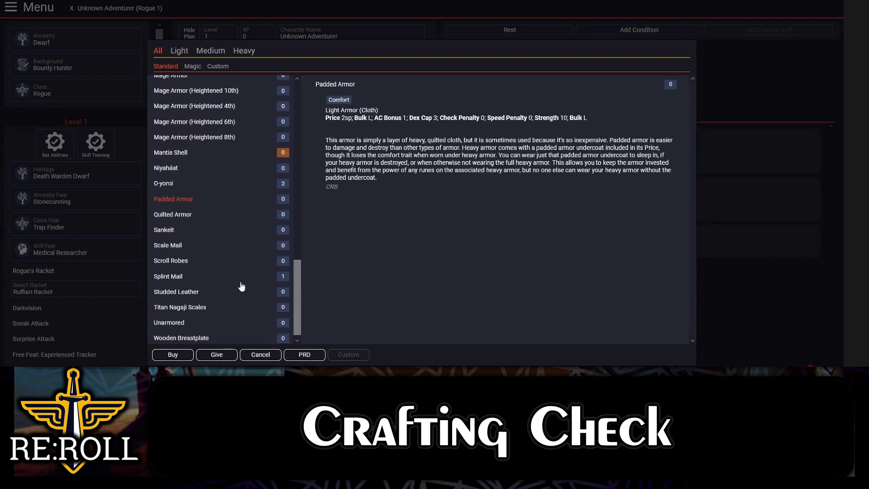
left_click(170, 217)
scroll(235, 219, "down", 1)
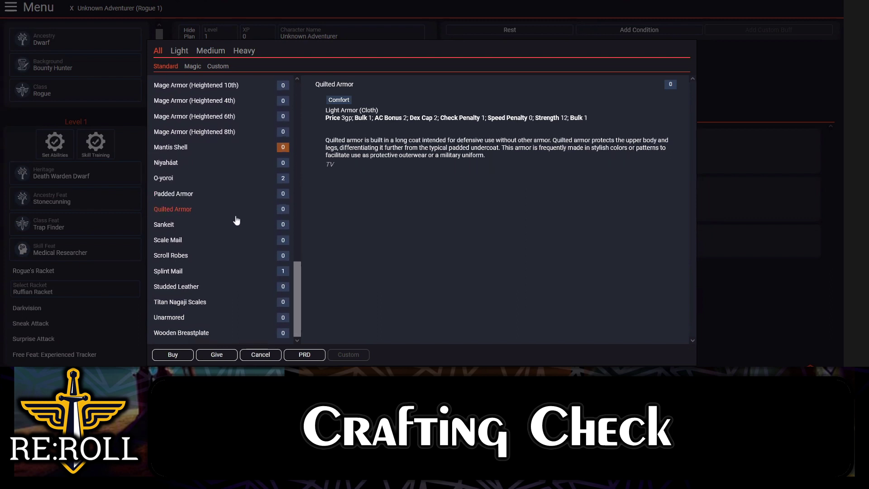
left_click(172, 245)
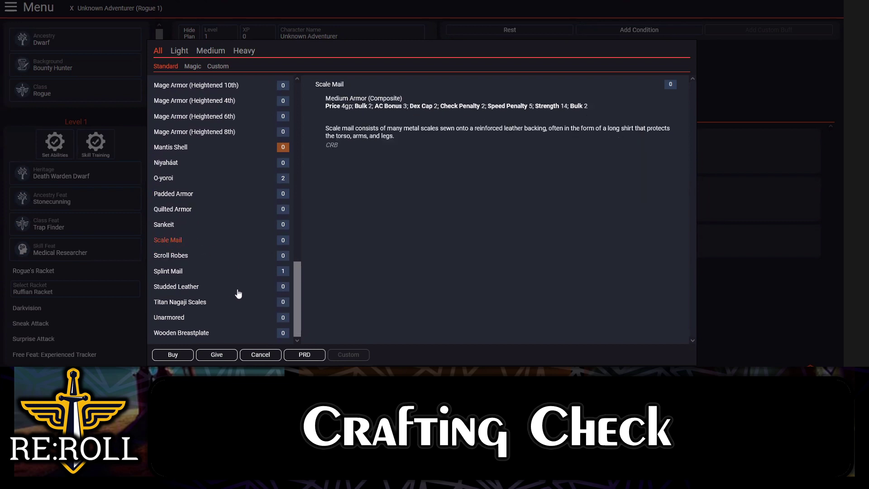
Skim the armor list again and read Studded Leather's category, AC bonus, Dex cap and check penalty
scroll(225, 288, "up", 3)
scroll(224, 289, "up", 10)
scroll(221, 285, "down", 12)
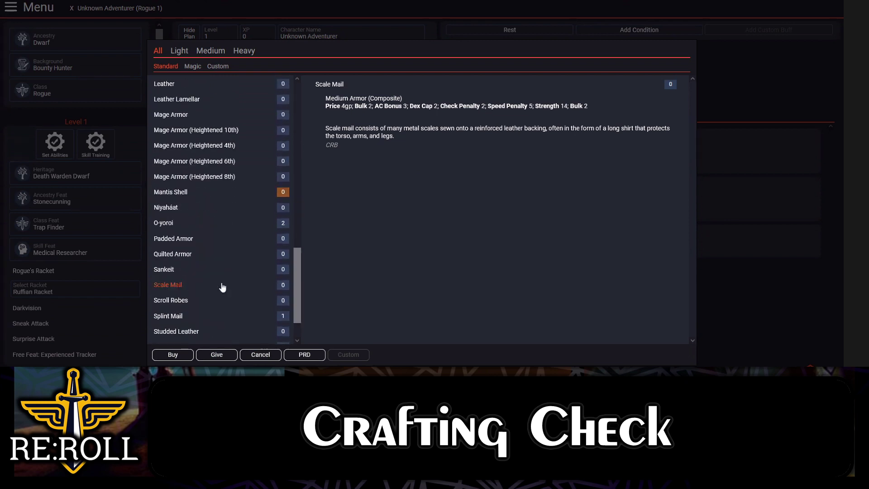
left_click(174, 290)
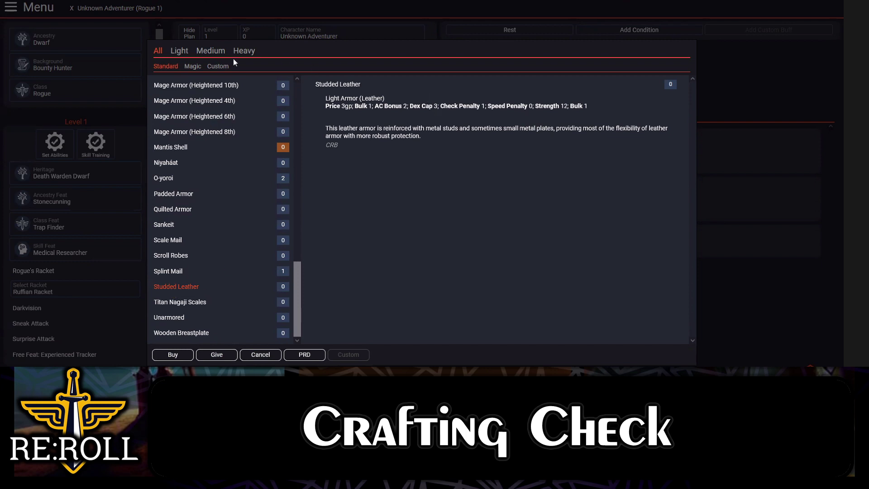
left_click_drag(219, 51, 532, 159)
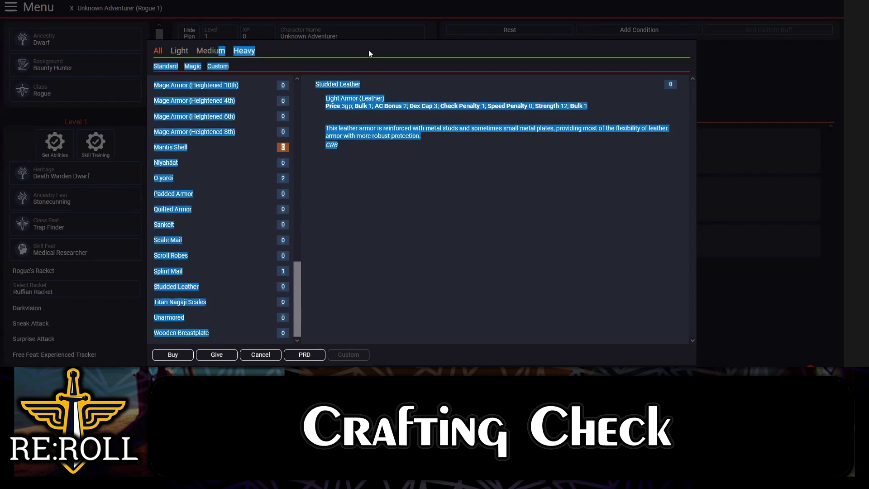
left_click(432, 94)
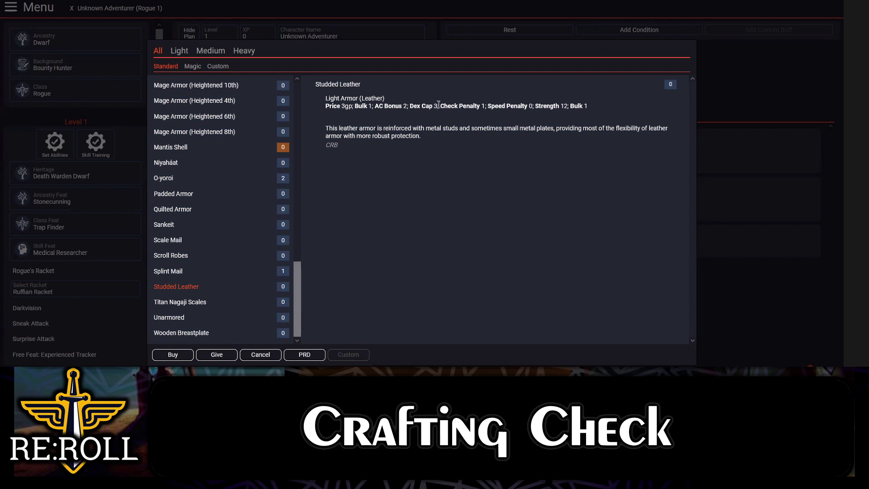
left_click_drag(439, 105, 484, 104)
Look up Studded Leather Armor's check penalty and the base armor table on Archives of Nethys and return to the character builder
left_click(303, 356)
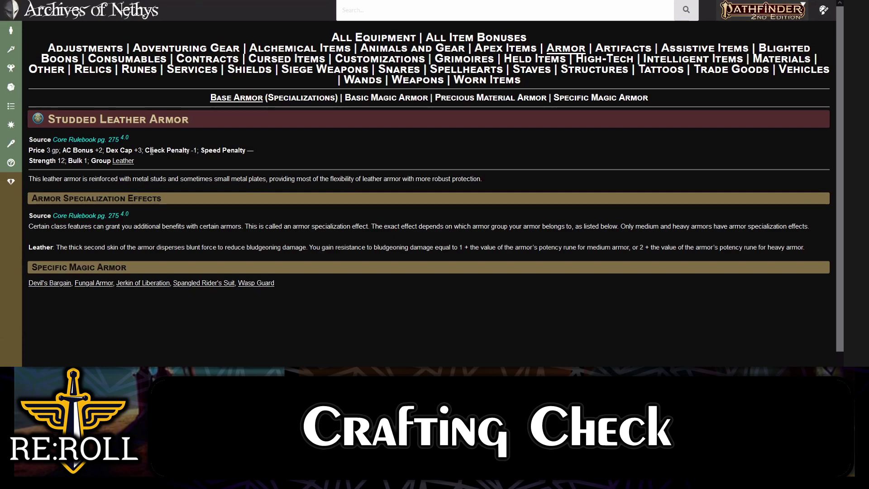
left_click_drag(144, 150, 196, 148)
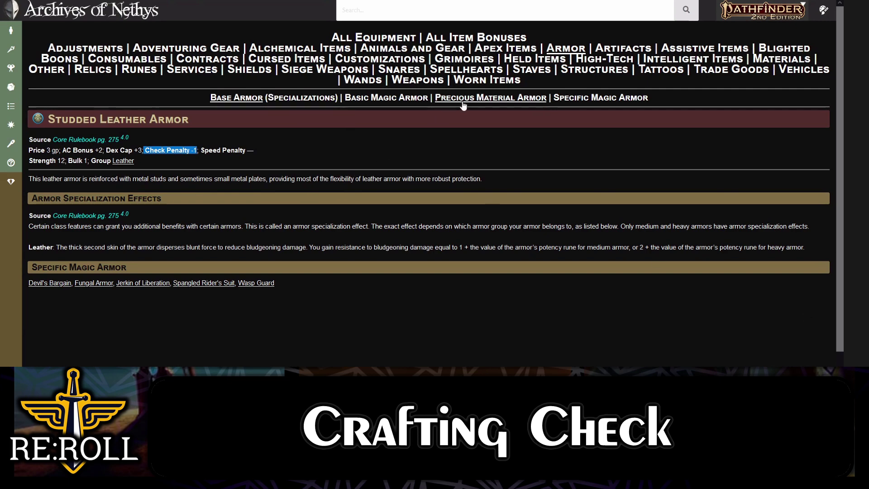
left_click(572, 48)
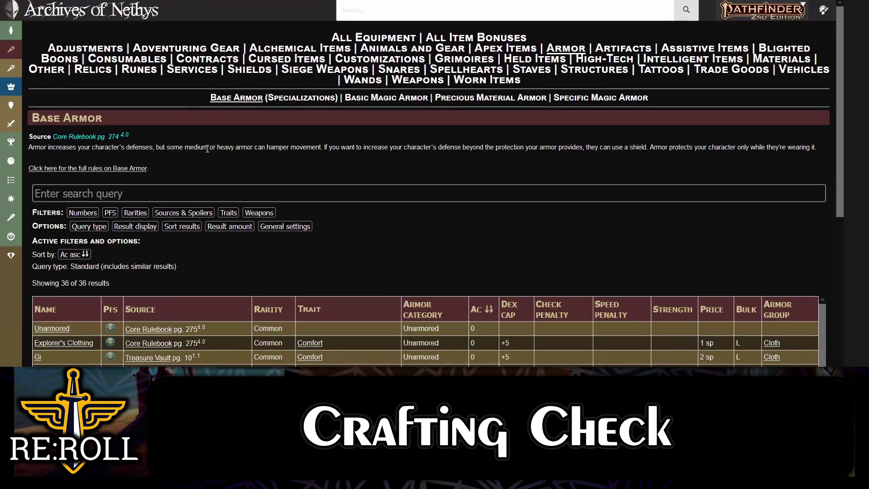
scroll(267, 127, "down", 2)
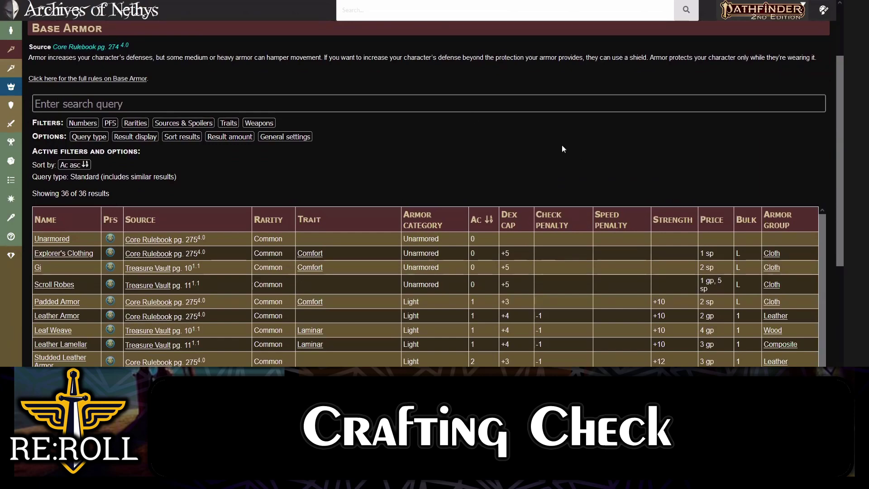
scroll(562, 146, "down", 1)
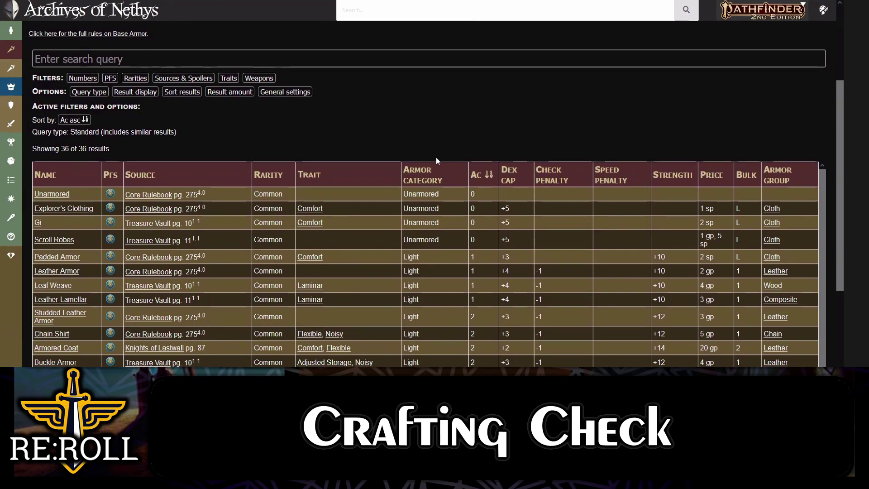
scroll(430, 164, "down", 4)
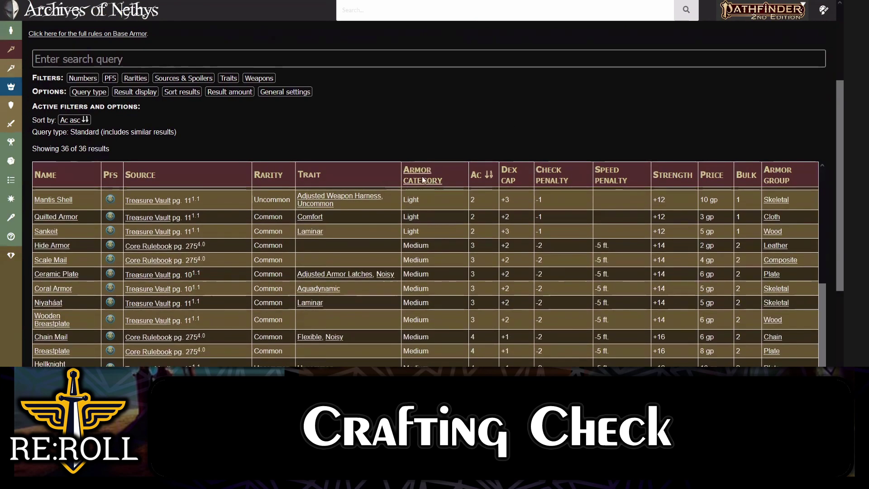
scroll(420, 170, "up", 4)
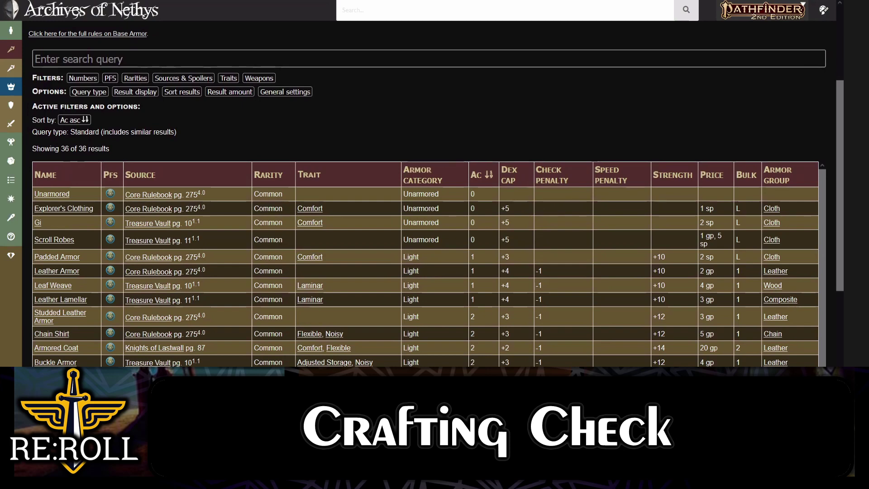
key("alt+Tab")
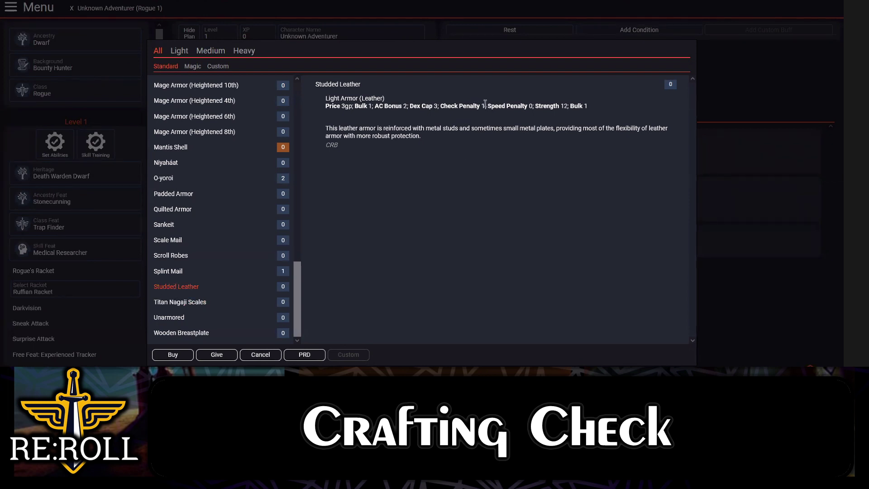
Compare Studded Leather's check penalty with the Scale Mail, Quilted Armor, Padded Armor and O-yoroi entries
left_click_drag(485, 106, 441, 106)
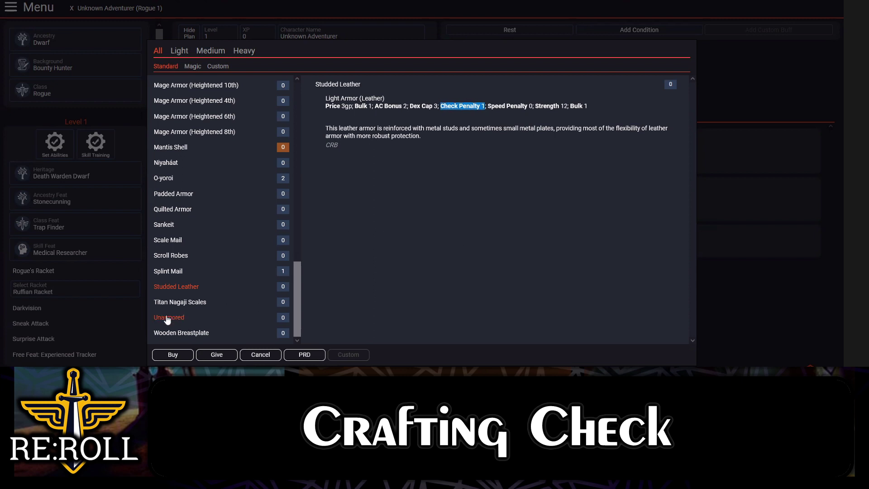
left_click(167, 241)
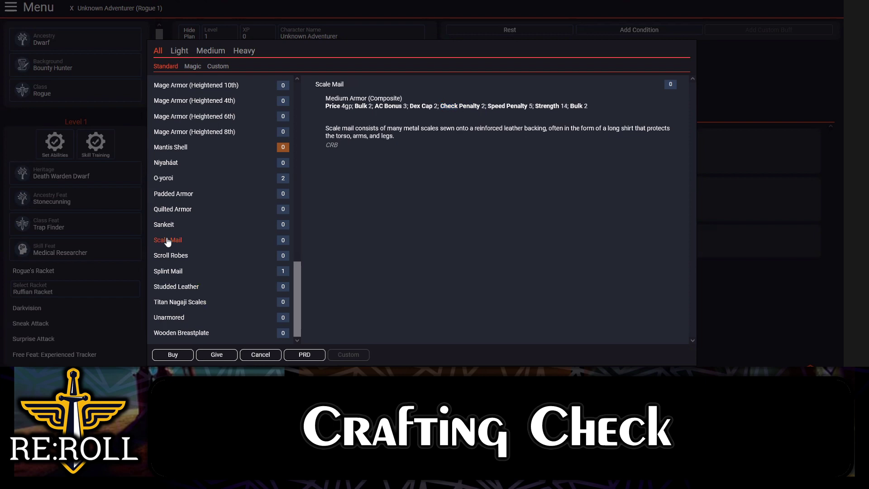
left_click(172, 212)
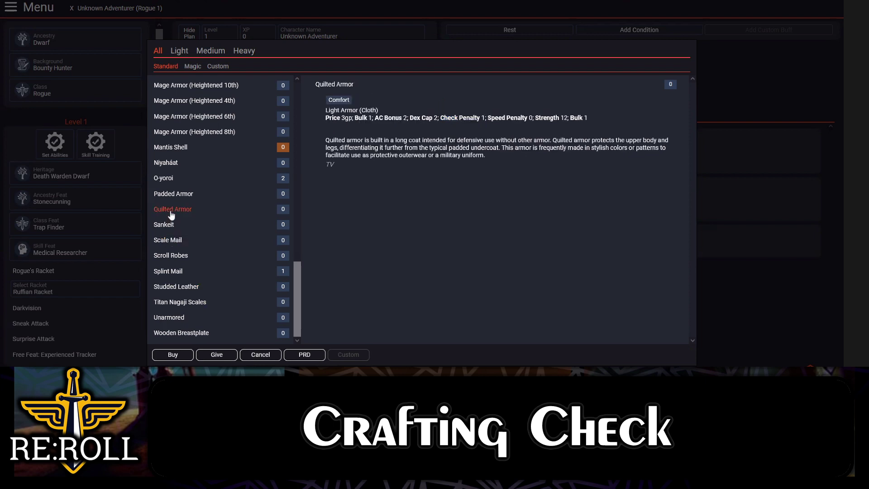
left_click(174, 194)
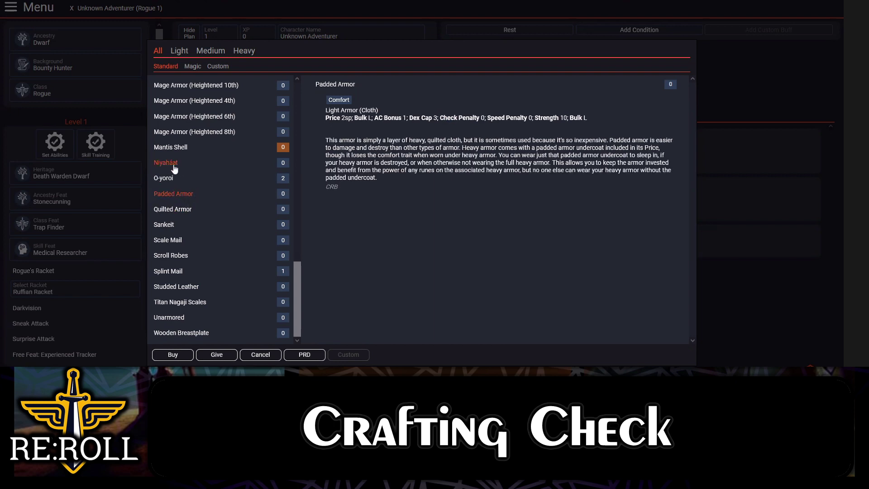
left_click(165, 180)
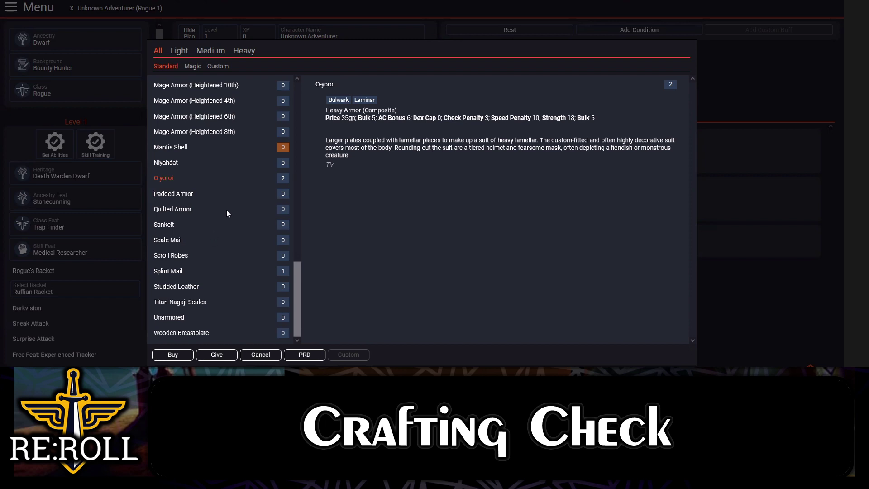
Compare Scale Mail's Strength requirement, check penalty and AC bonus with Studded Leather's Dex cap, ending on the Scale Mail entry
left_click(188, 241)
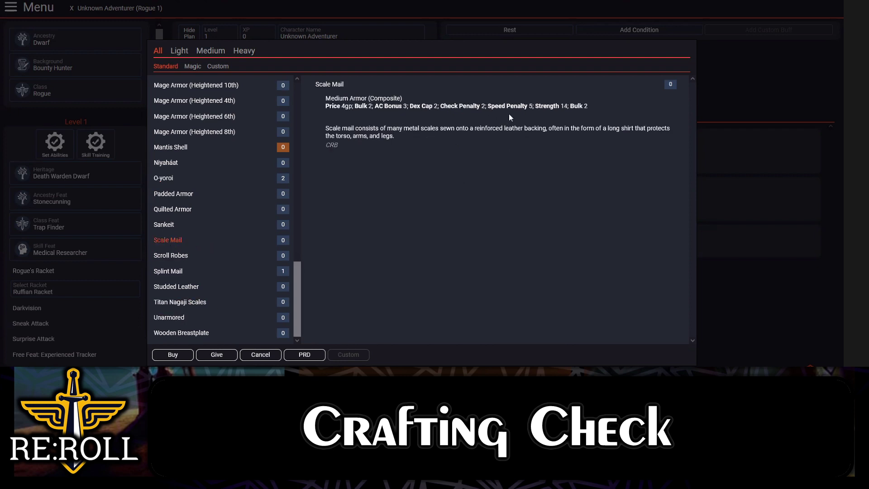
left_click_drag(569, 106, 562, 106)
left_click_drag(486, 106, 440, 107)
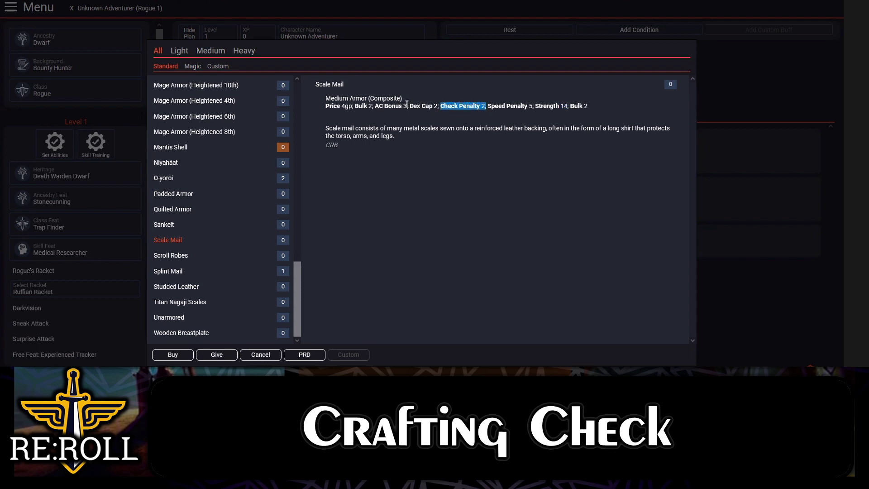
left_click_drag(406, 106, 393, 106)
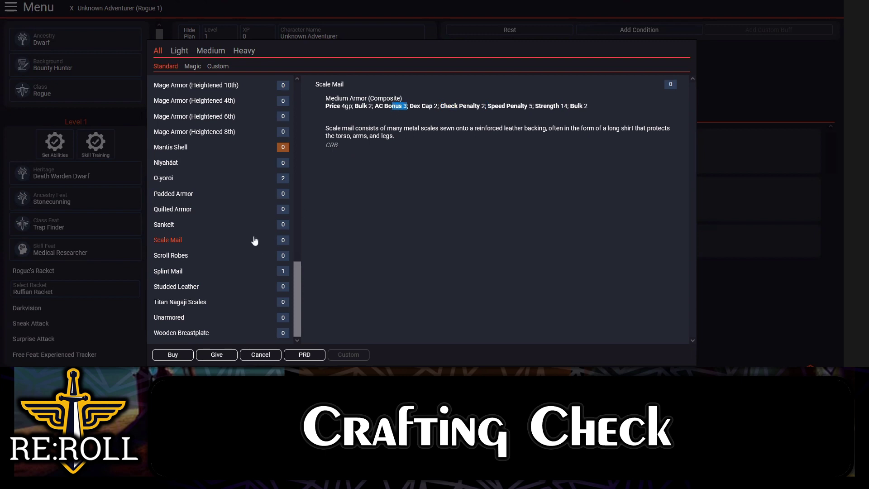
left_click(179, 287)
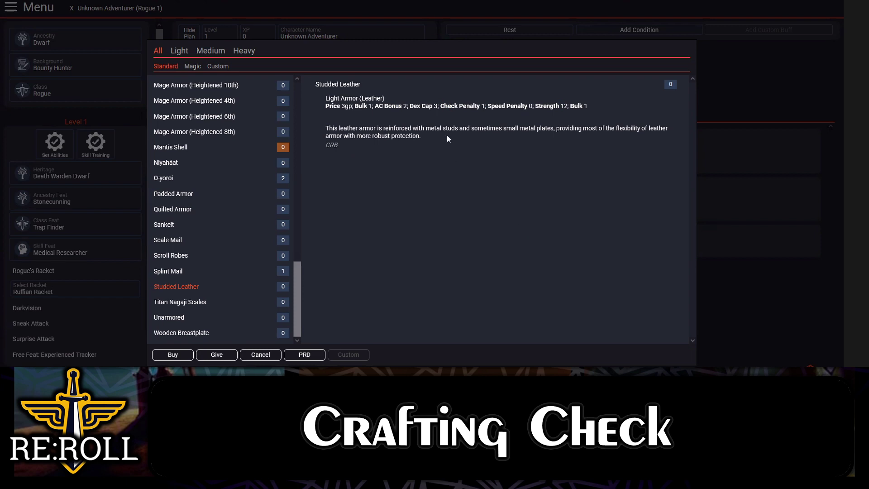
left_click_drag(438, 106, 411, 106)
left_click(178, 246)
left_click(178, 247)
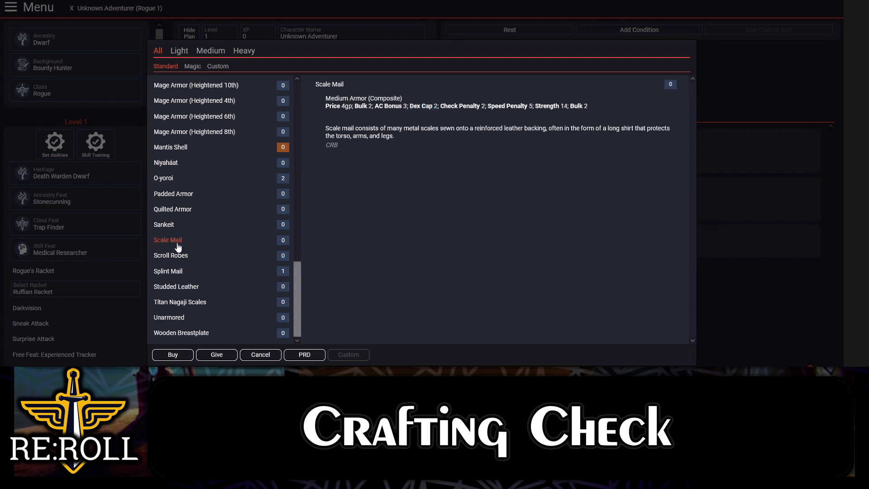
Read the stats of Splint Mail, Scroll Robes and Wooden Breastplate in the armor list
left_click(170, 276)
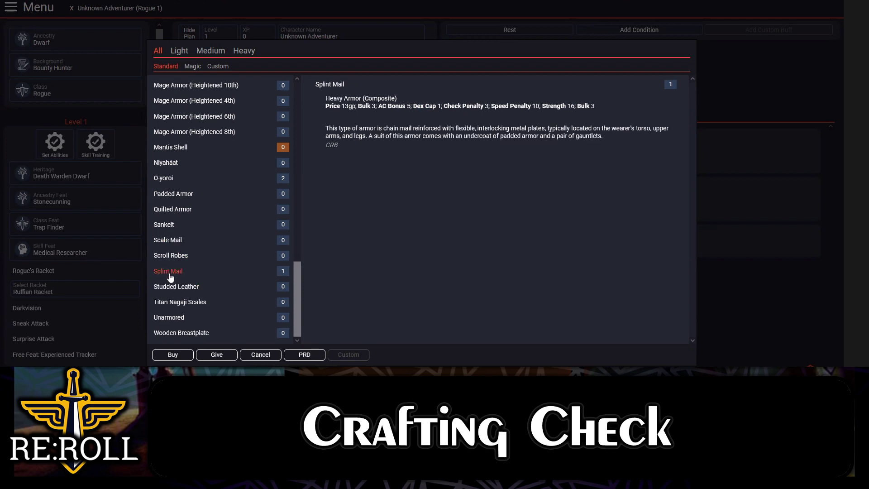
left_click(173, 257)
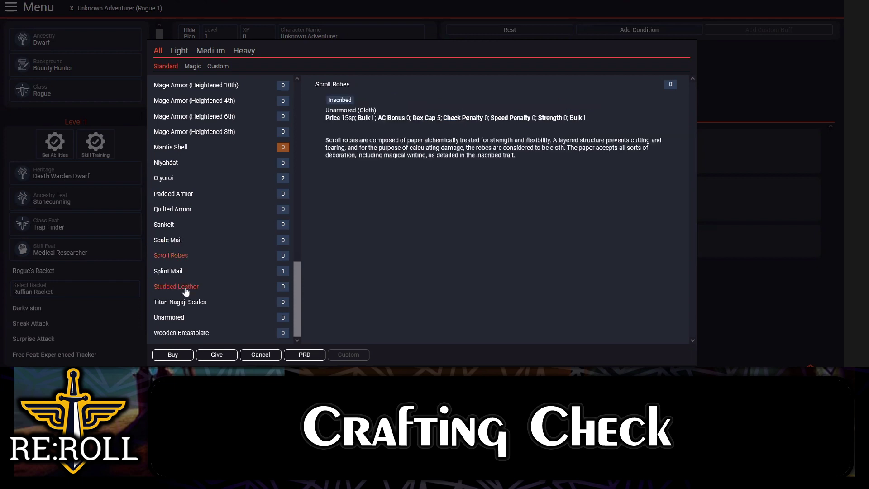
left_click(177, 335)
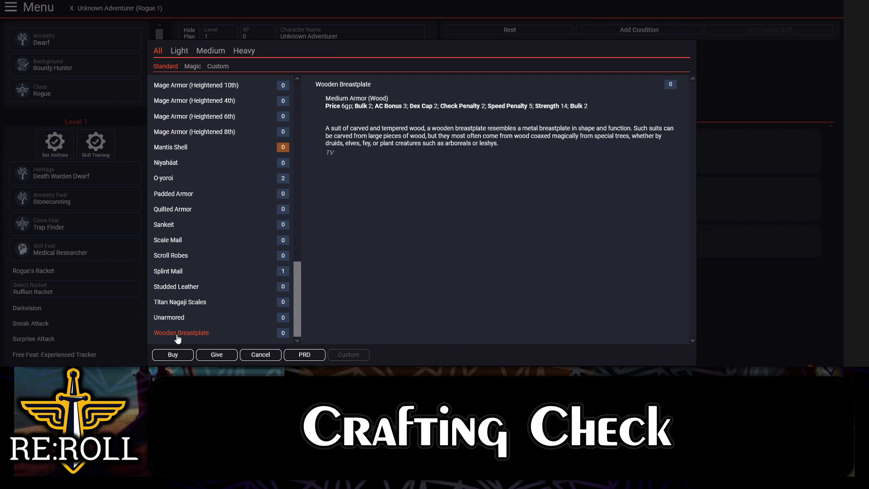
Compare the AC bonus, Dex cap and penalties of Studded Leather and Scale Mail, ending on Studded Leather
left_click(179, 287)
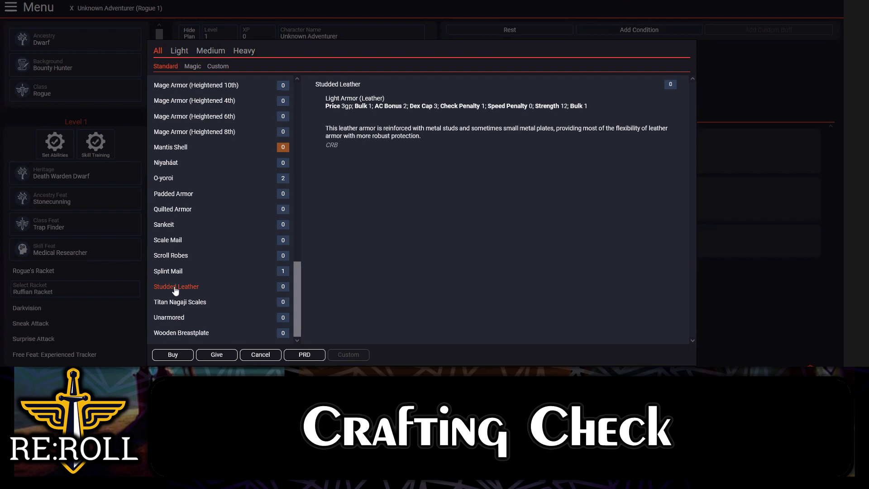
left_click(169, 243)
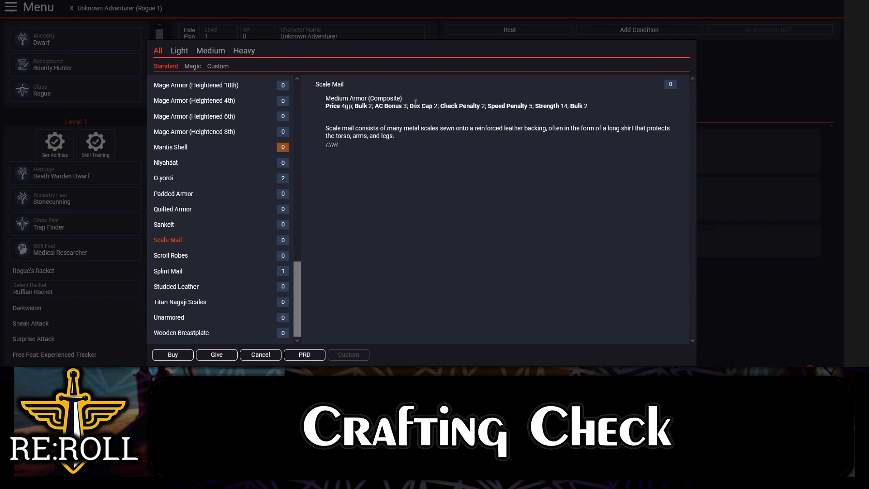
left_click(178, 289)
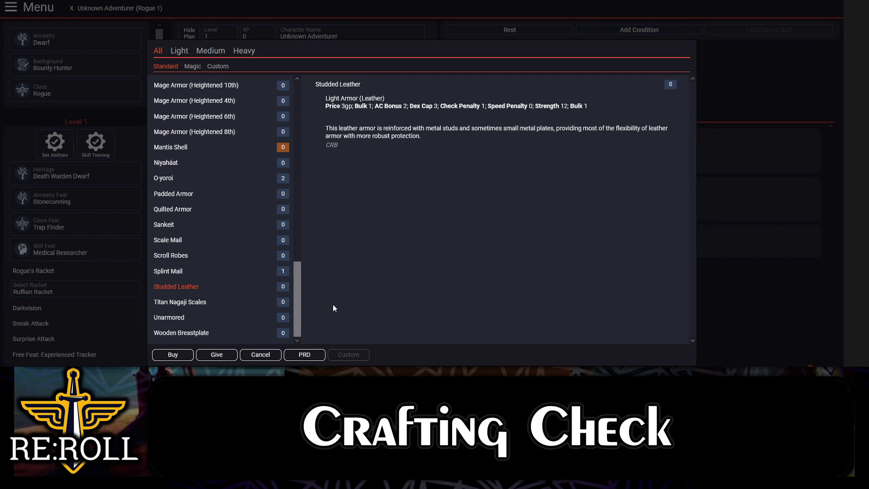
left_click(167, 241)
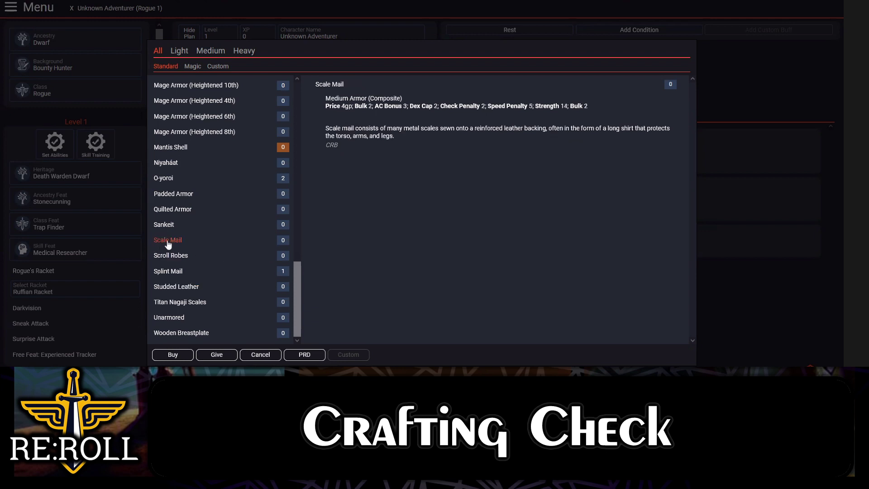
left_click(181, 287)
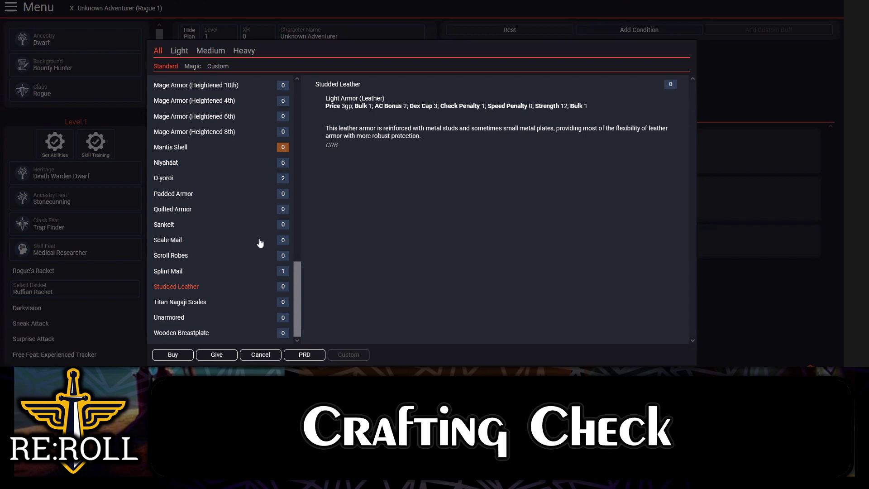
Read the Leather Lamellar entry and close the armor list without buying to view the character's defense details
scroll(221, 281, "up", 3)
scroll(222, 284, "up", 2)
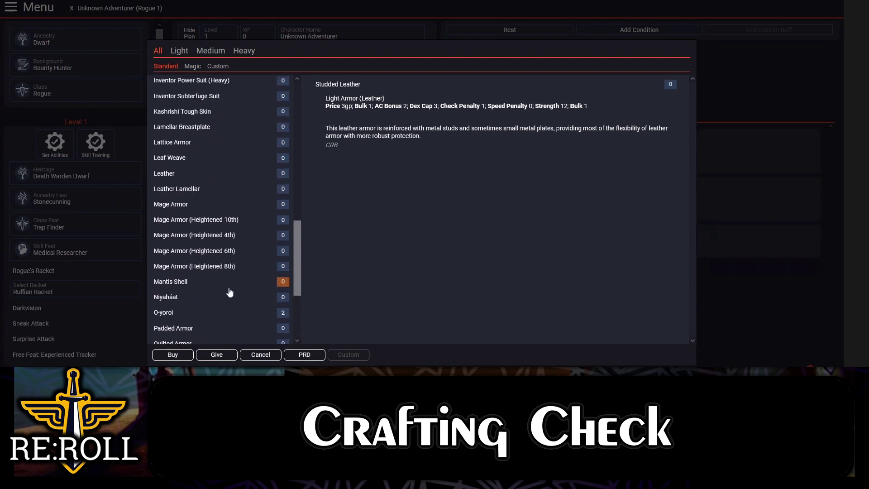
left_click(192, 193)
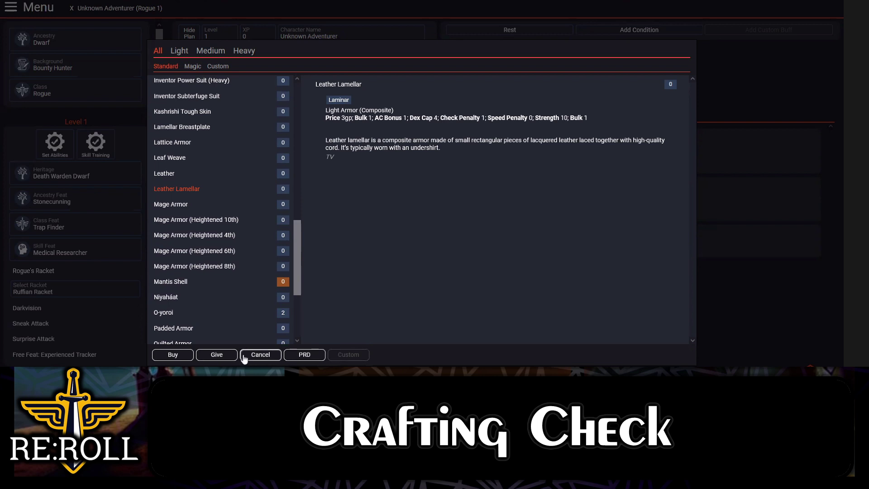
left_click(277, 357)
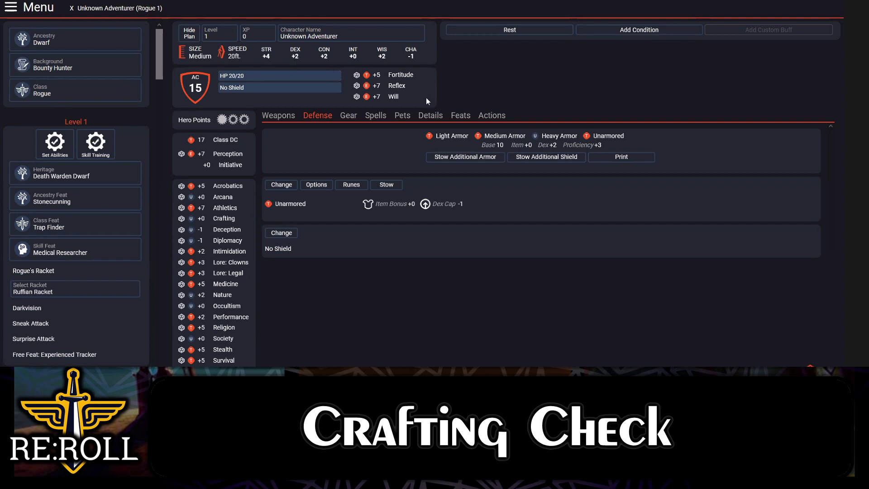
Open the additional armor list and compare Studded Leather, Scale Mail and Splint Mail, ending on Scale Mail
left_click(473, 159)
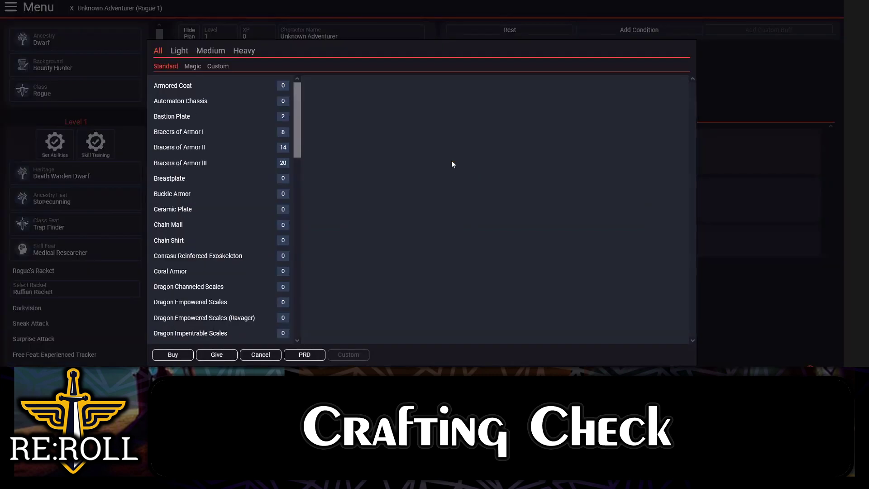
scroll(218, 254, "down", 10)
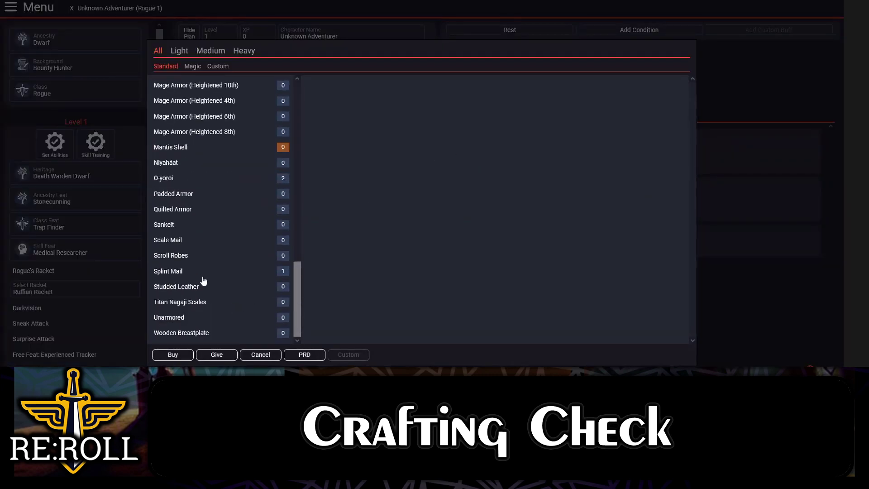
left_click(203, 281)
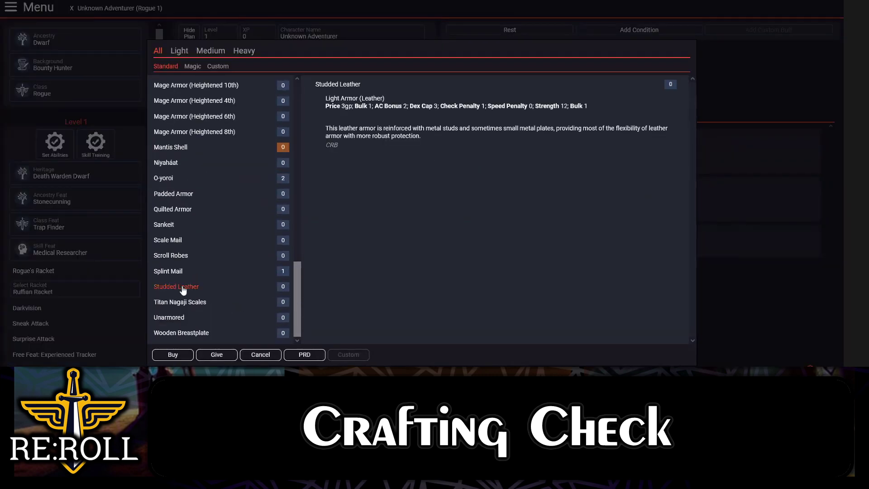
left_click(172, 241)
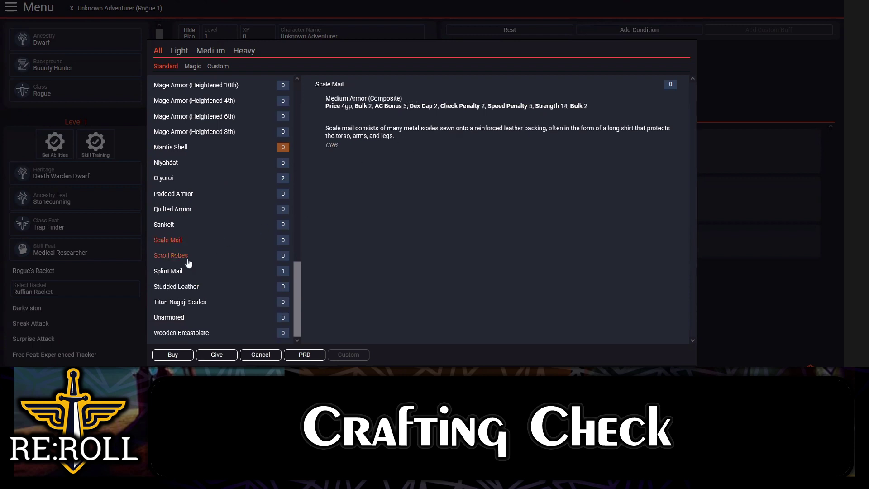
left_click(178, 272)
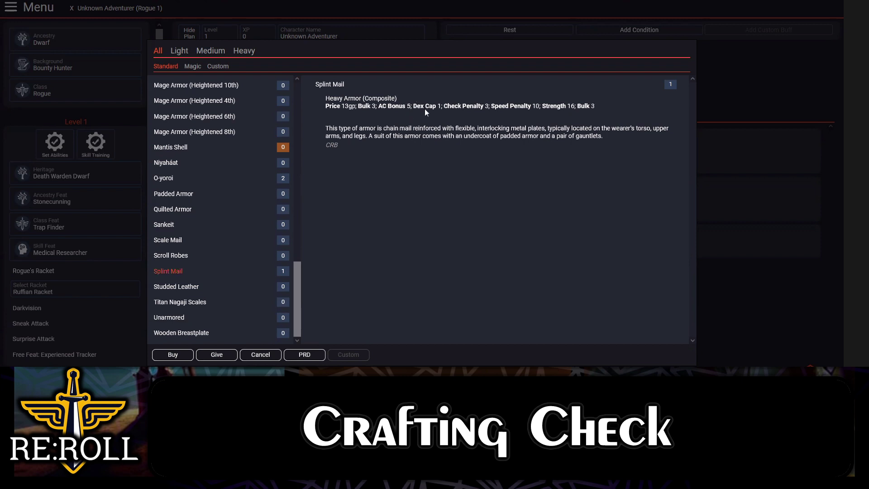
left_click(186, 287)
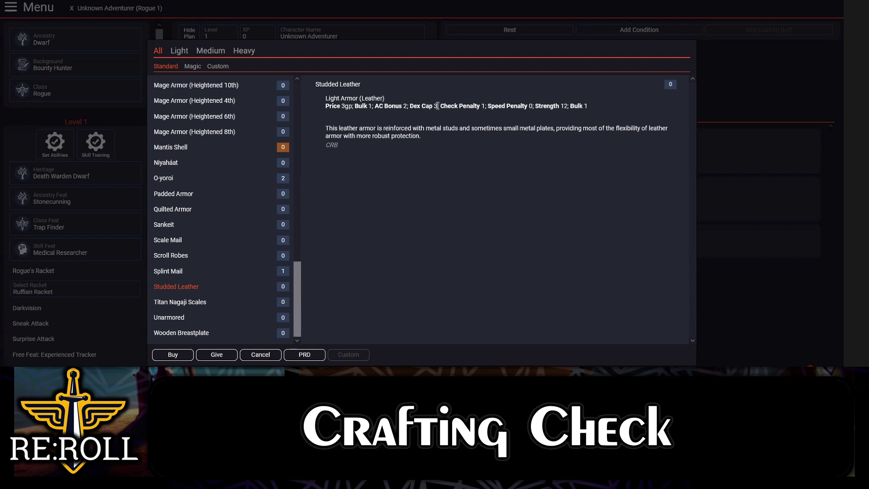
left_click(167, 241)
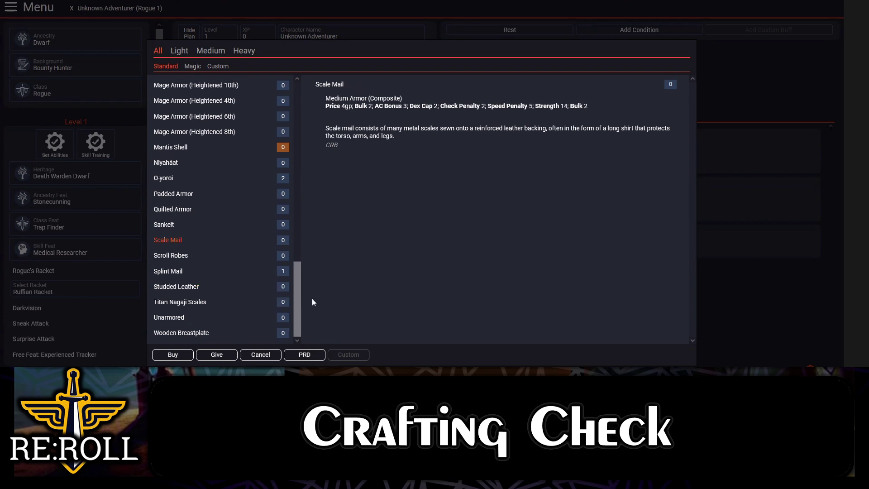
Compare the Padded Armor, Mage Armor, Leather Lamellar, Leather and Lattice Armor stats with Scale Mail, ending on Scale Mail
scroll(207, 287, "up", 3)
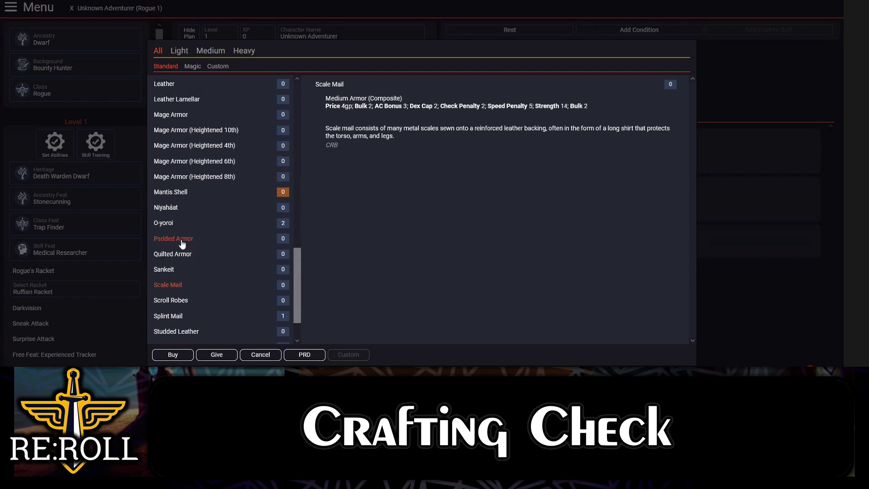
left_click(181, 244)
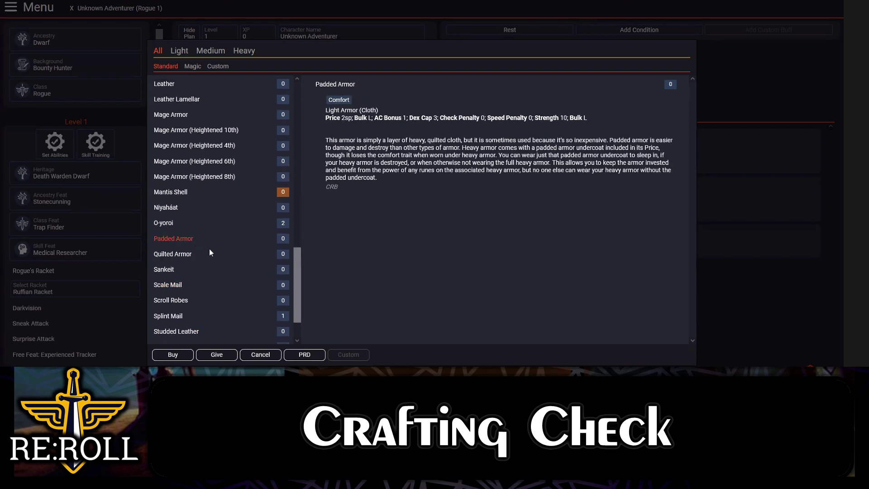
scroll(207, 242, "up", 6)
left_click(183, 204)
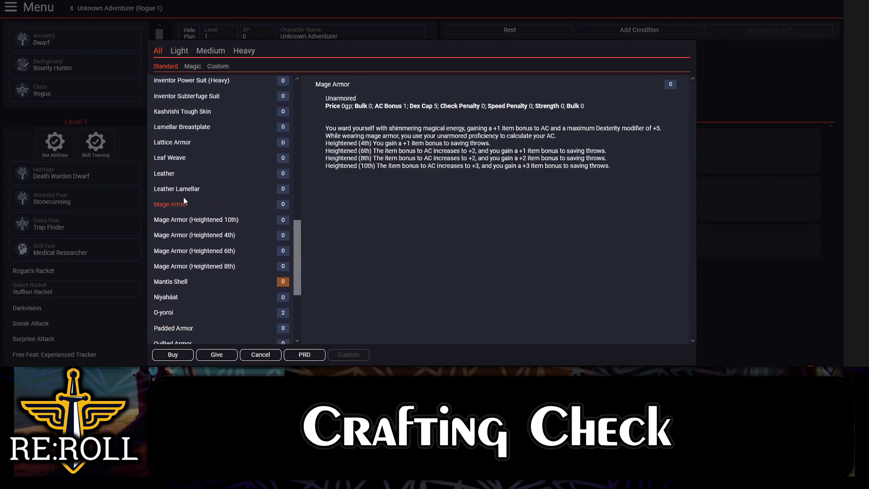
left_click(186, 190)
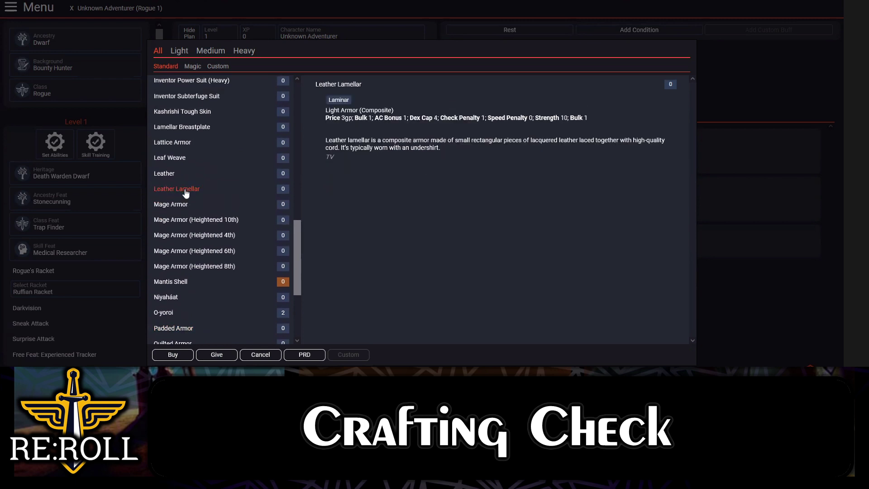
left_click(166, 175)
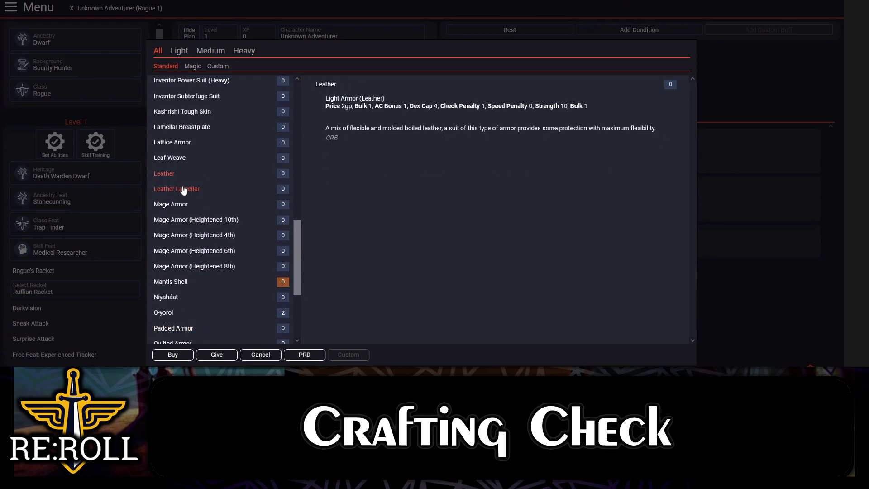
left_click(176, 144)
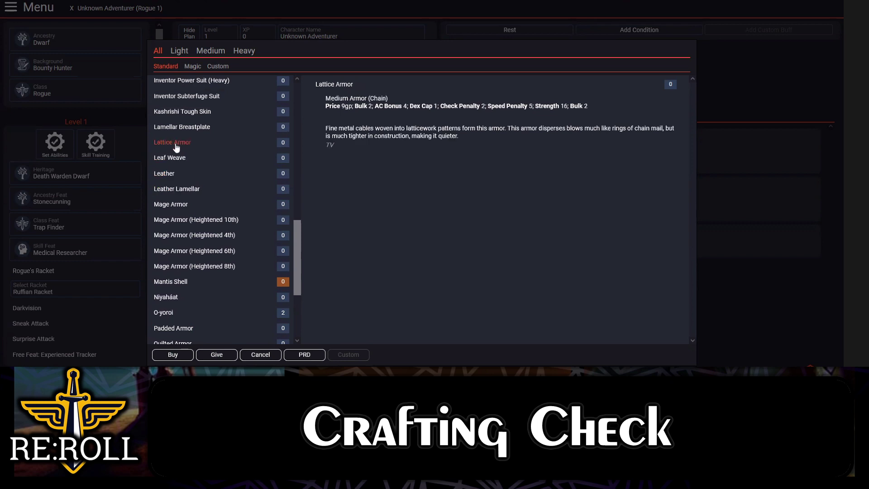
scroll(174, 148, "up", 1)
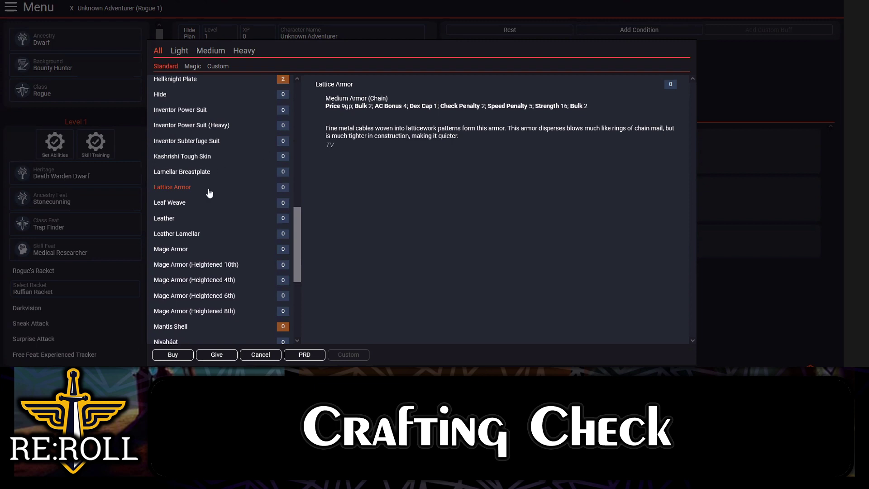
scroll(207, 195, "down", 5)
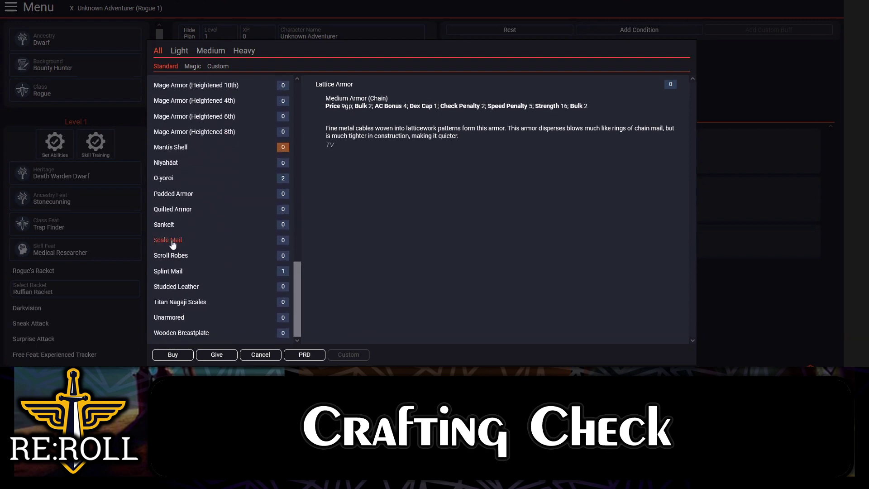
left_click(173, 244)
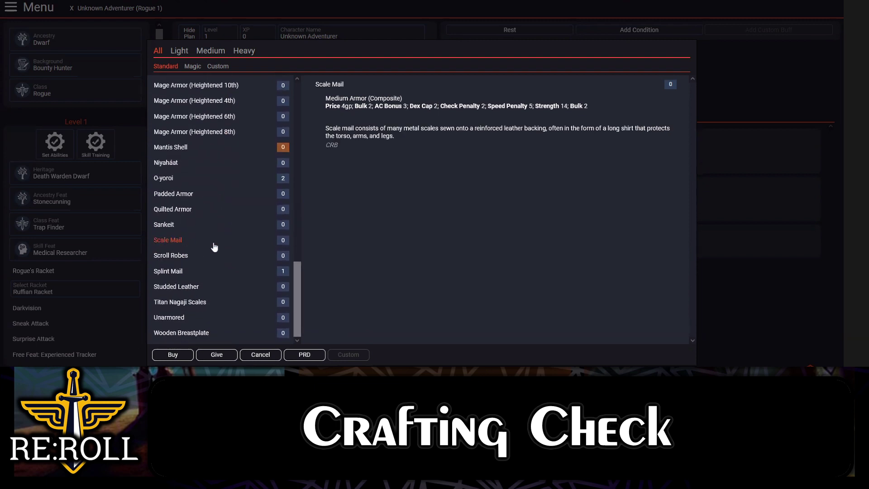
Examine the Elven Chain, Chain Mail and Ceramic Plate entries and return to the end of the armor list
scroll(229, 254, "up", 6)
scroll(242, 250, "up", 1)
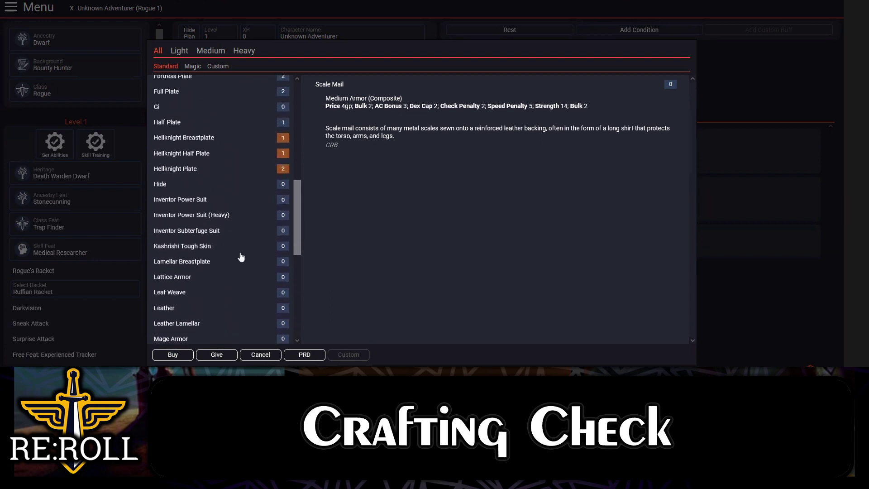
scroll(240, 257, "up", 2)
scroll(240, 257, "up", 1)
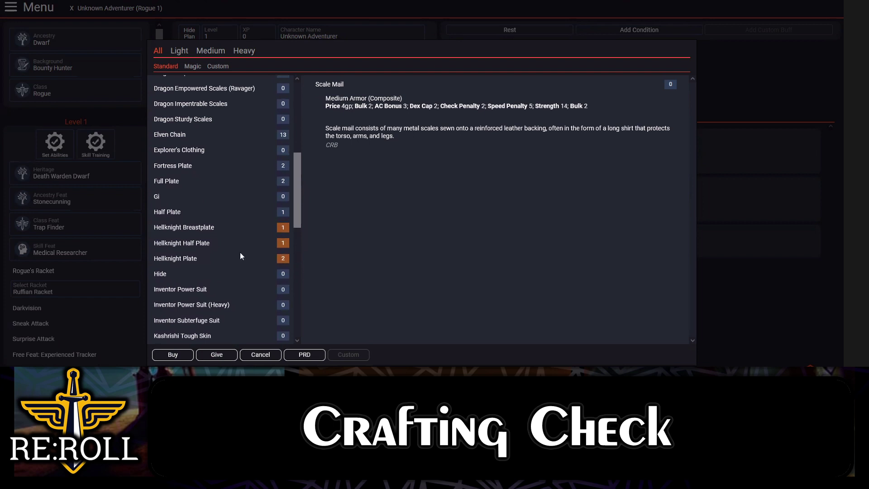
scroll(226, 260, "up", 3)
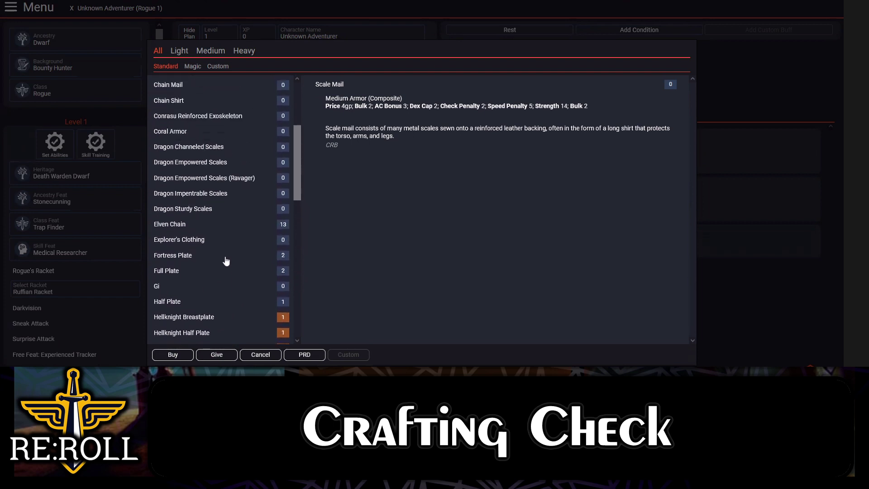
left_click(179, 227)
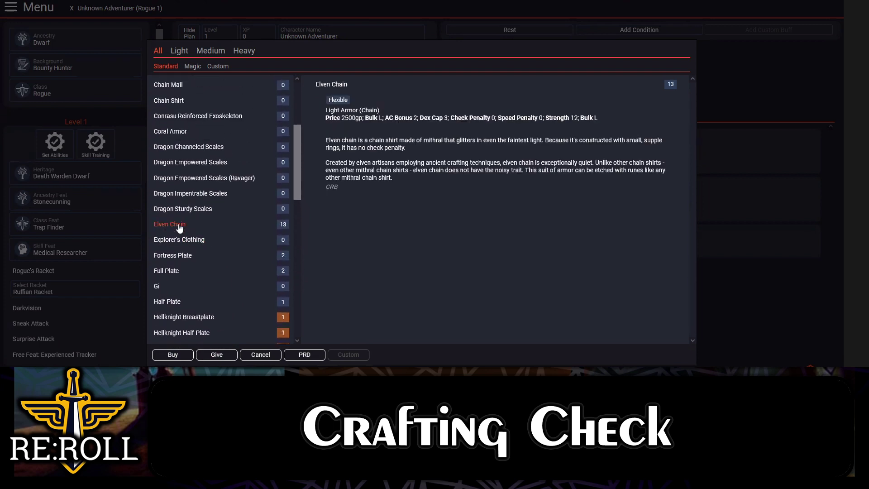
scroll(207, 217, "up", 3)
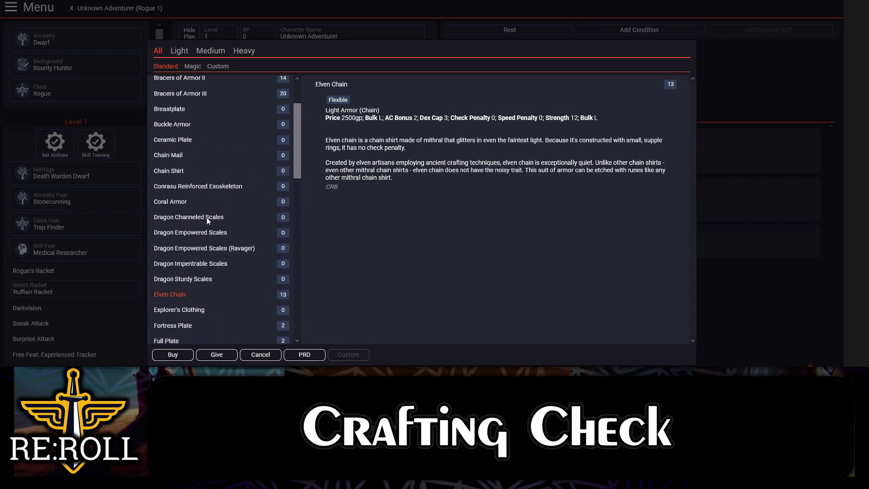
left_click(175, 179)
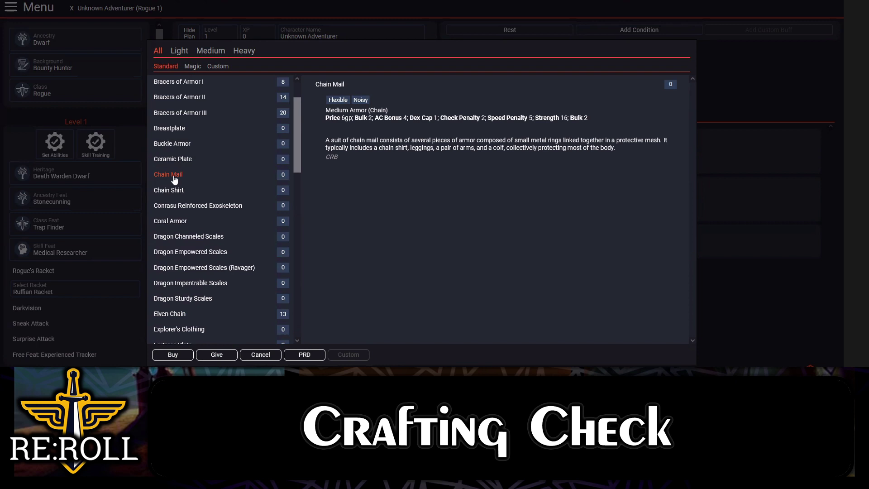
left_click(174, 164)
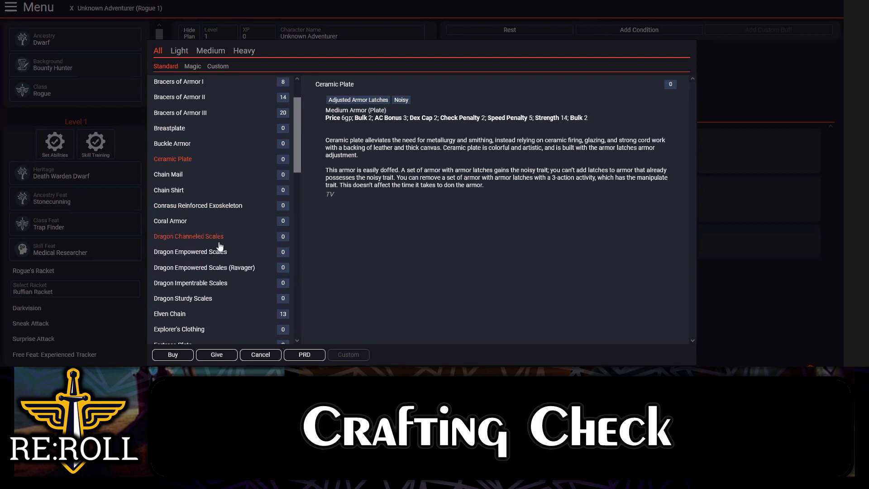
scroll(222, 240, "down", 7)
scroll(239, 243, "down", 5)
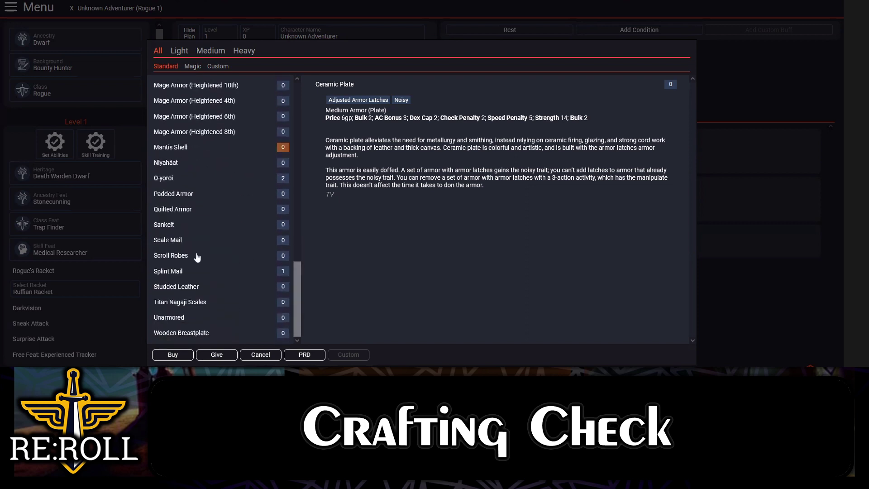
Review the Scale Mail entry and switch to Archives of Nethys to compare light, medium and heavy armor in the Base Armor table
left_click(190, 240)
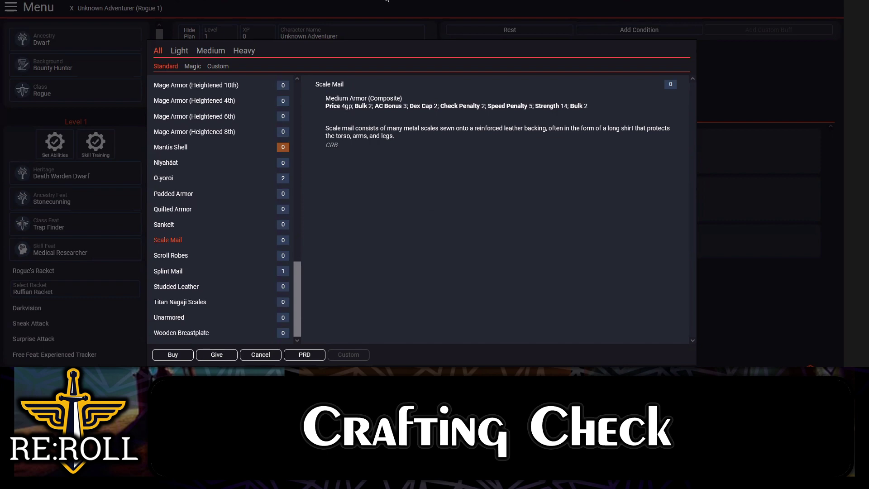
key("alt+Tab")
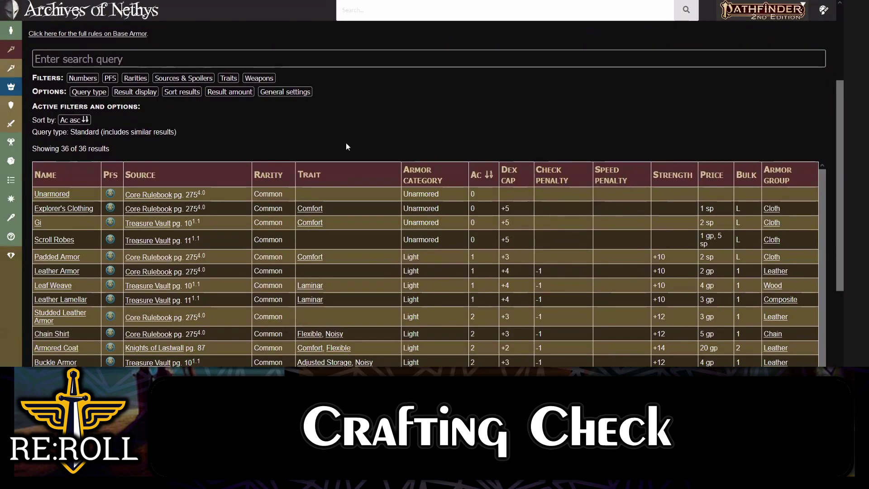
scroll(181, 134, "up", 3)
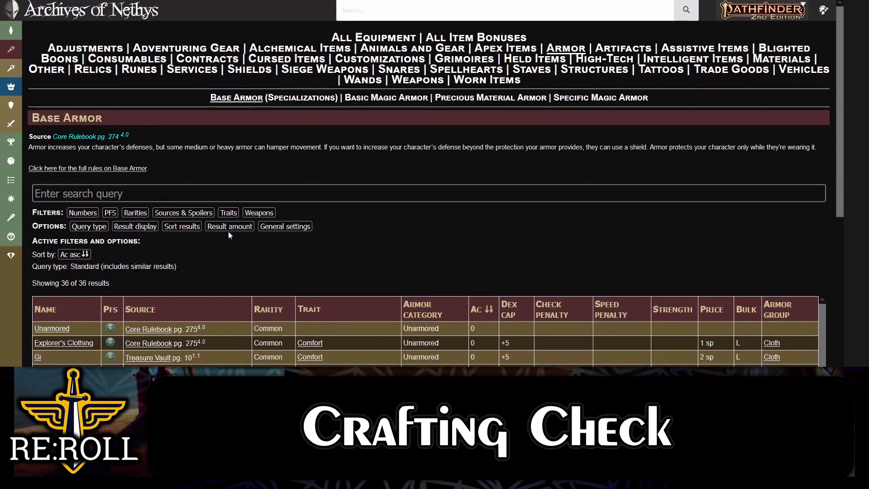
scroll(244, 225, "down", 1)
scroll(259, 222, "down", 2)
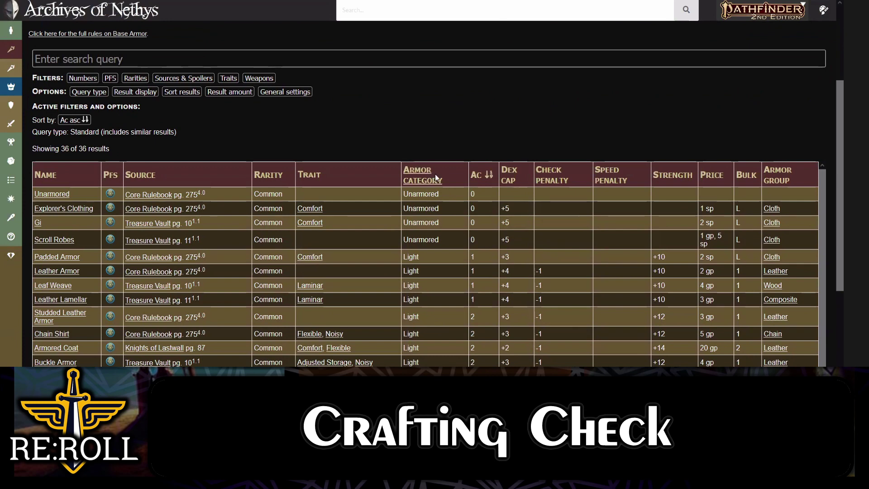
scroll(433, 181, "down", 4)
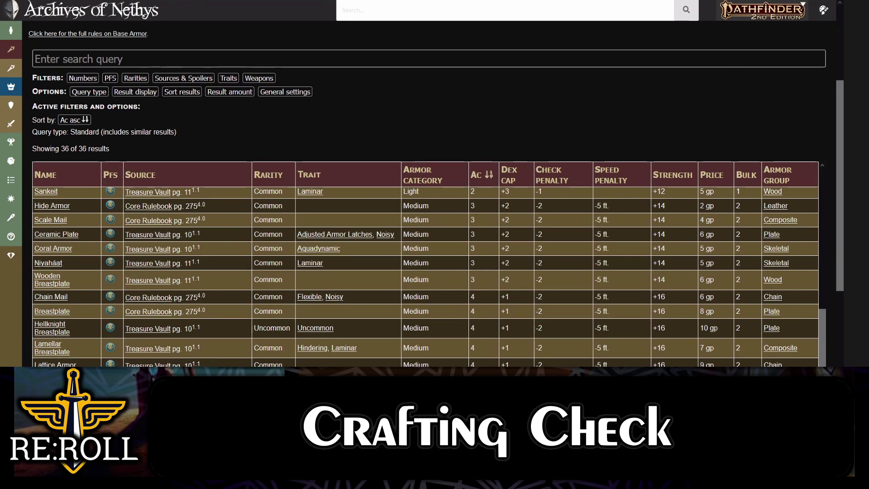
scroll(425, 276, "up", 2)
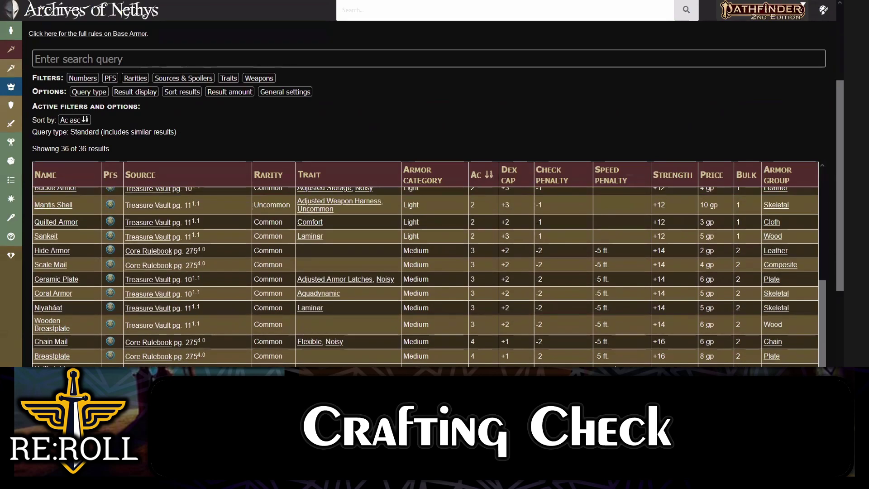
scroll(425, 276, "up", 4)
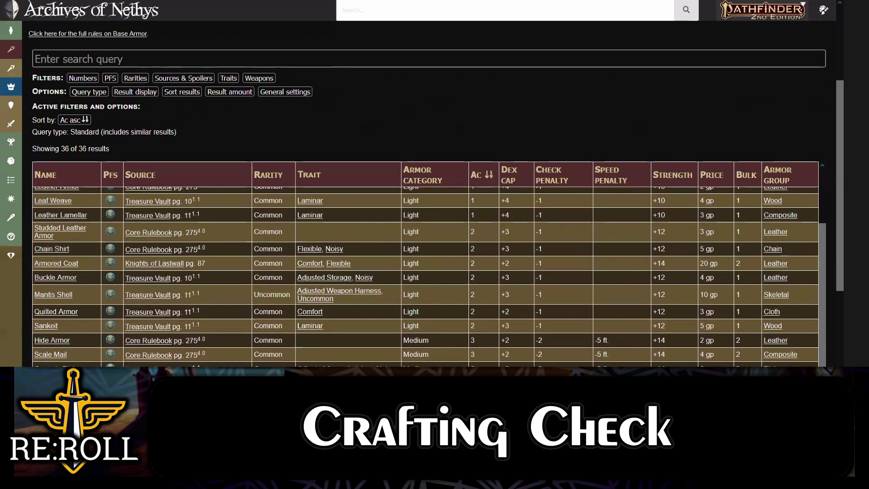
scroll(426, 276, "up", 4)
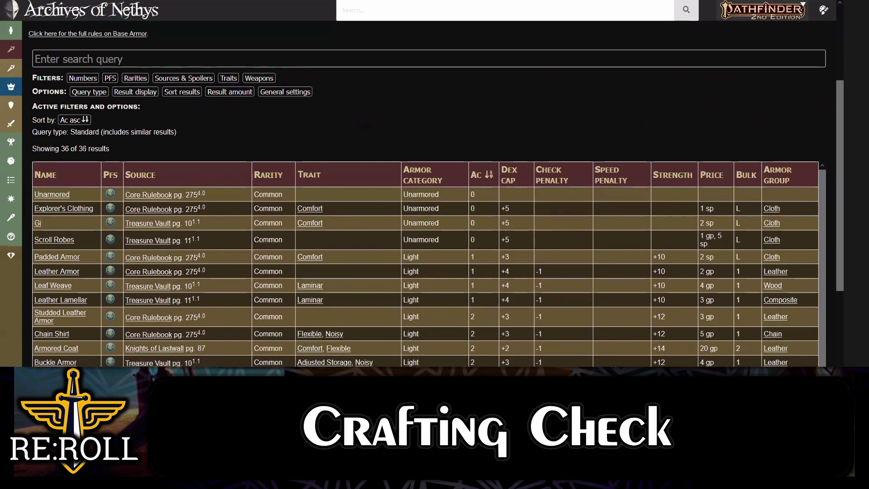
scroll(610, 319, "down", 6)
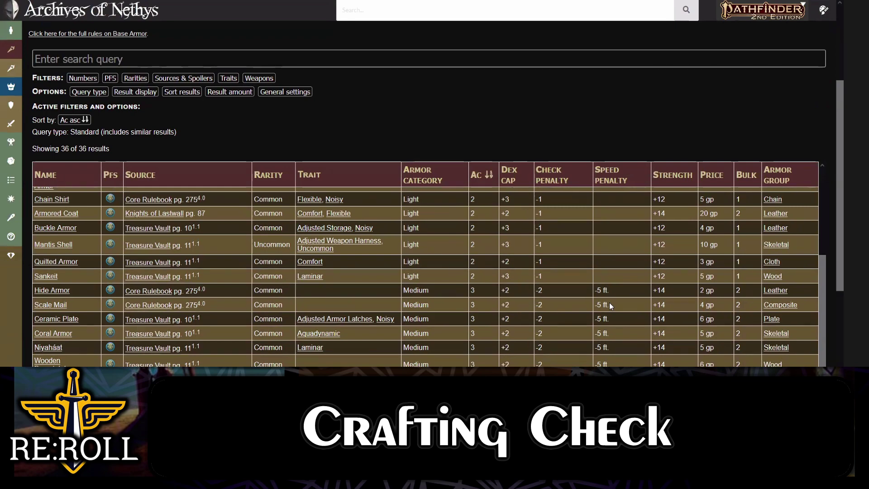
scroll(609, 300, "down", 4)
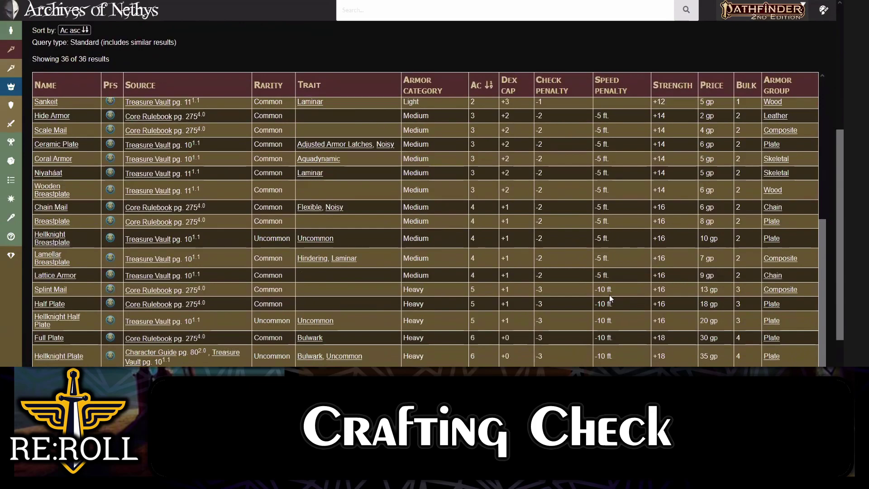
scroll(641, 303, "up", 2)
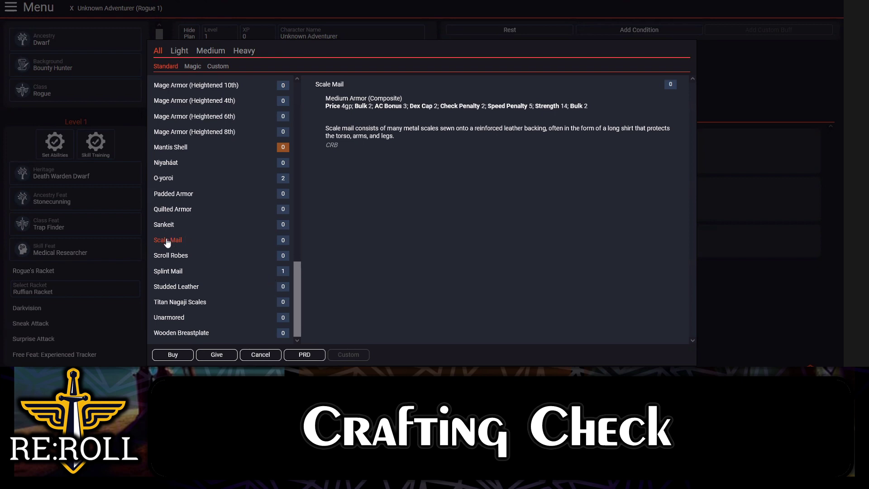
Buy Scale Mail for 4gp as additional stowed armor and accept the purchase
left_click(174, 355)
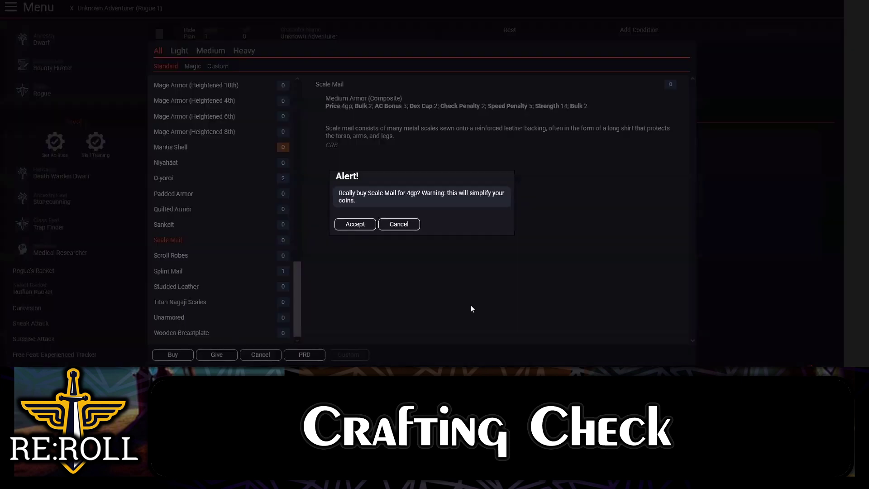
left_click(358, 229)
left_click(358, 220)
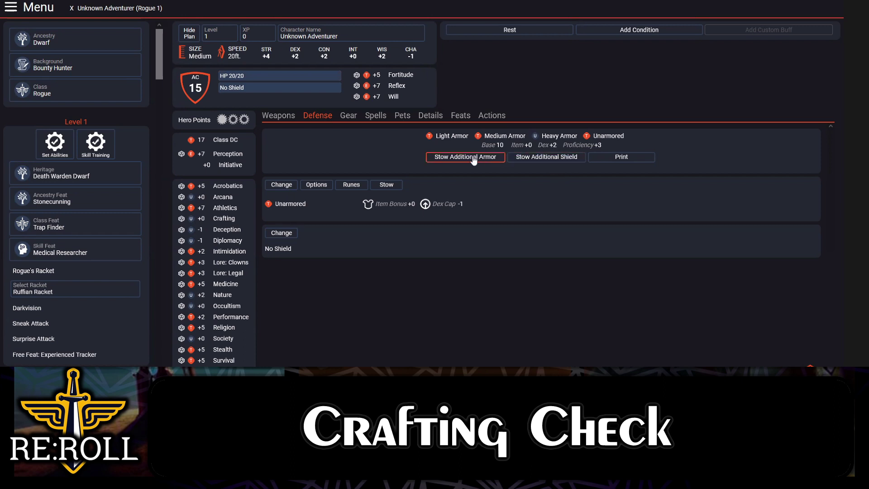
Check the worn armor list and the Scale Mail in the gear inventory, including its container and bulk override choices, without changing them
left_click(286, 187)
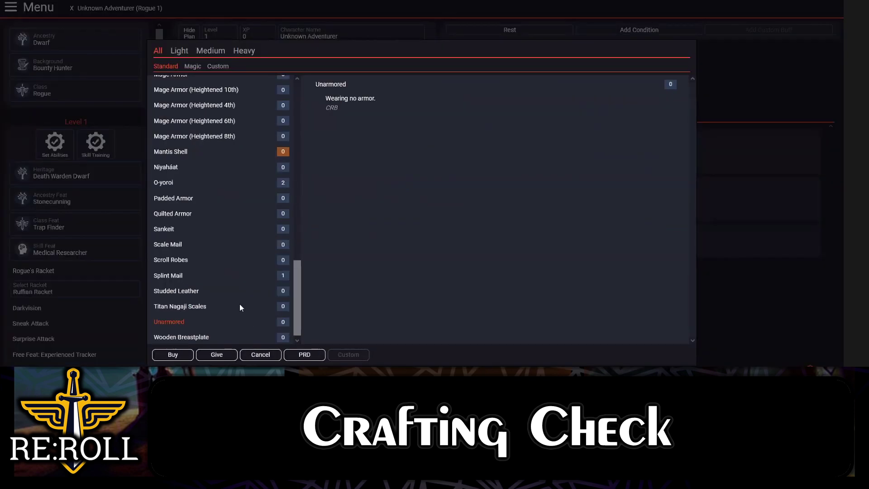
left_click(260, 354)
left_click(348, 116)
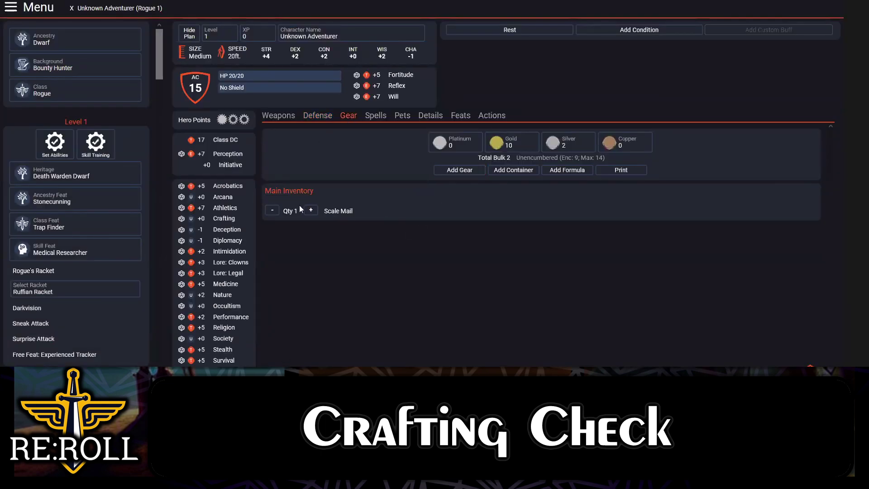
left_click(342, 212)
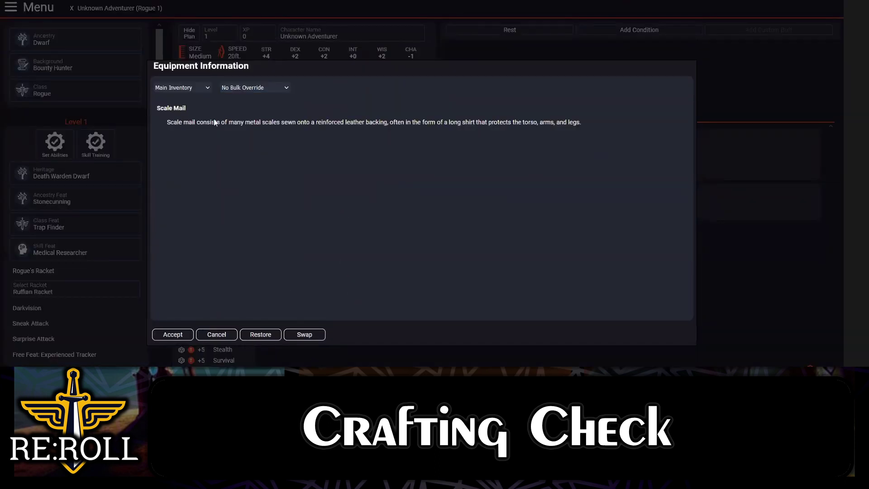
left_click(209, 88)
left_click(273, 88)
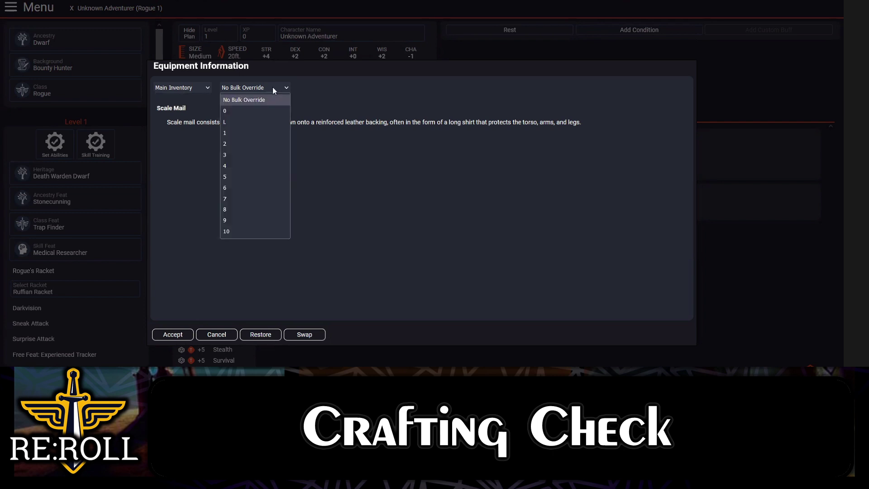
left_click(274, 88)
left_click(171, 333)
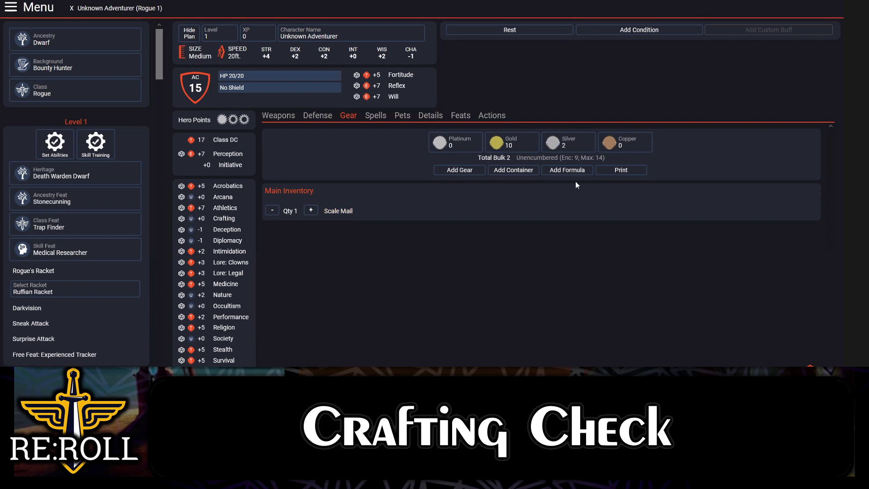
Change the worn armor from Unarmored to Scale Mail in the defense details, adding it without paying
left_click(318, 117)
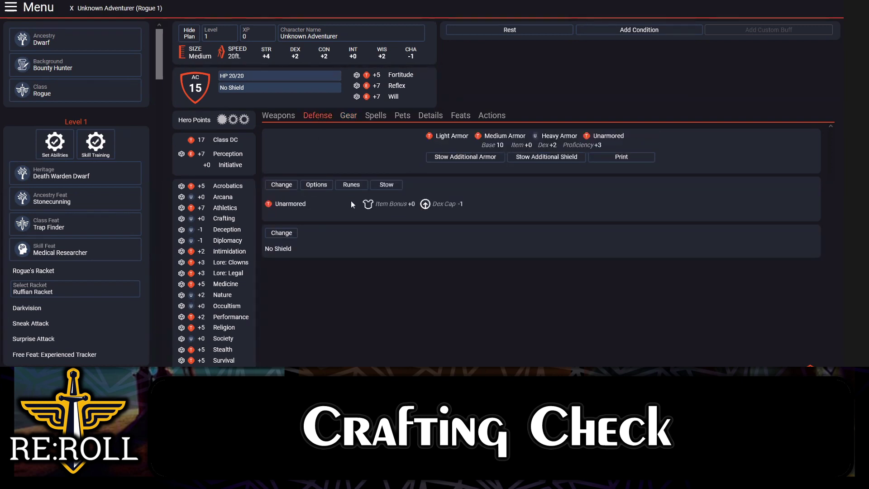
left_click(315, 186)
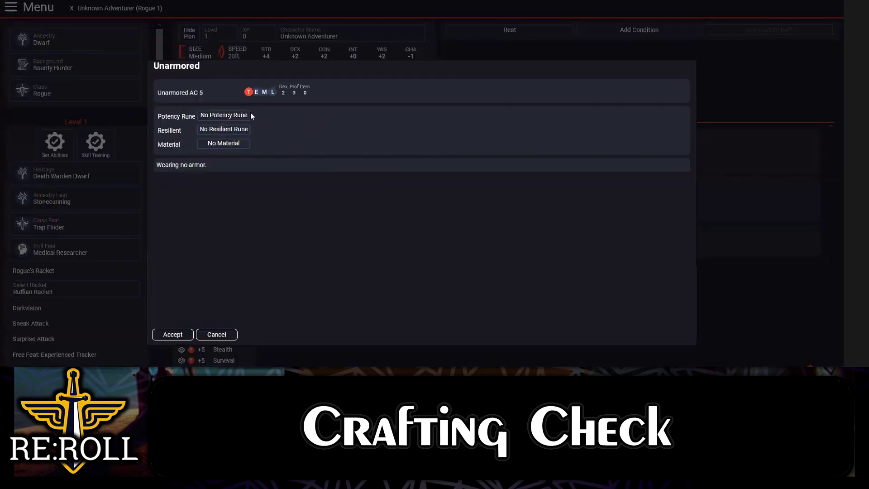
left_click(216, 334)
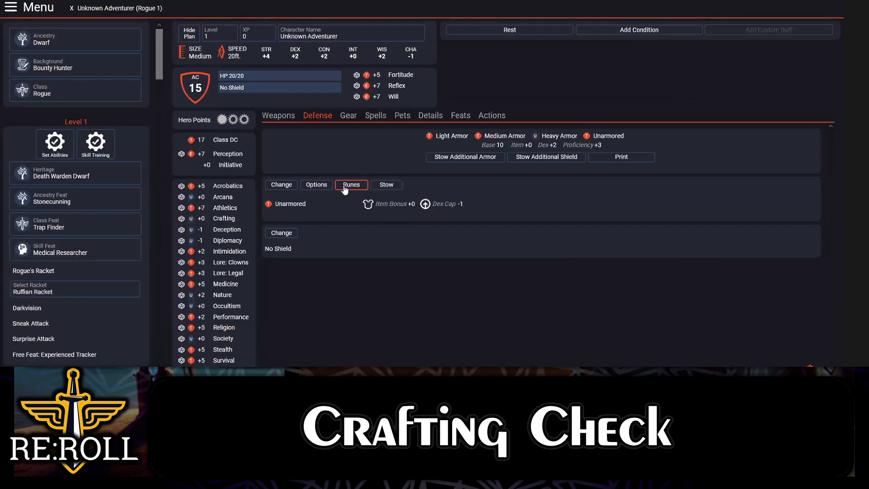
left_click(284, 189)
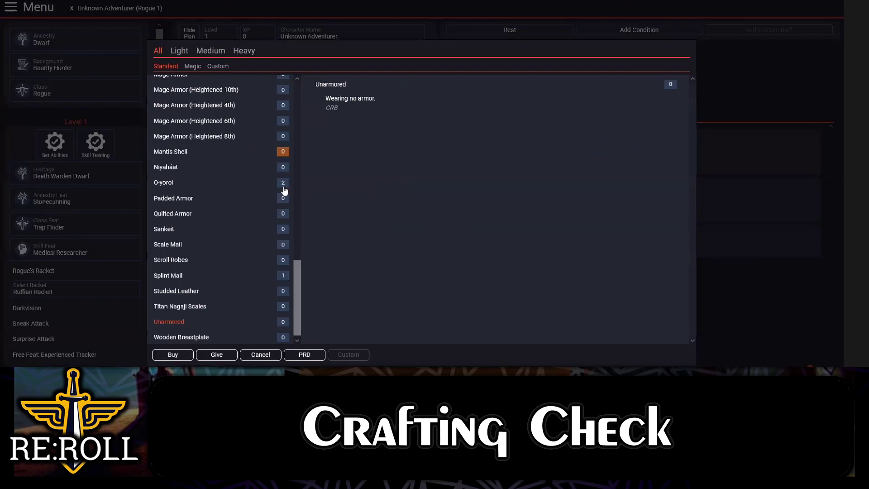
left_click(165, 247)
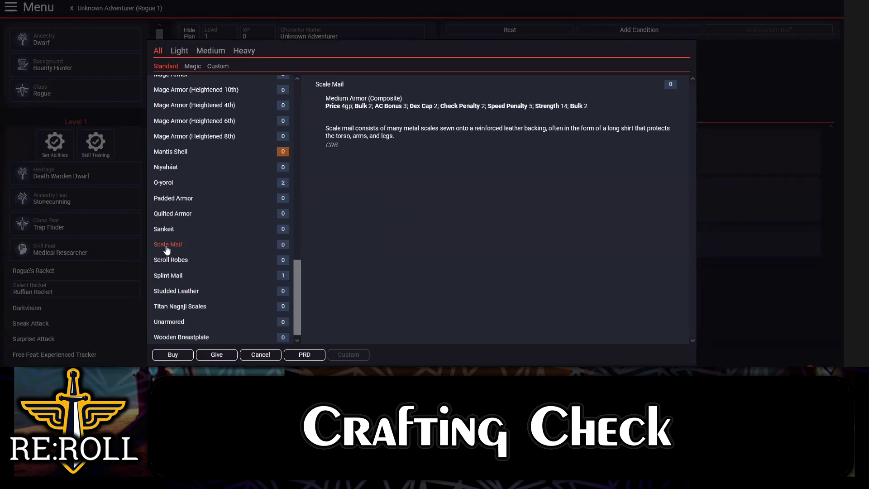
left_click(231, 357)
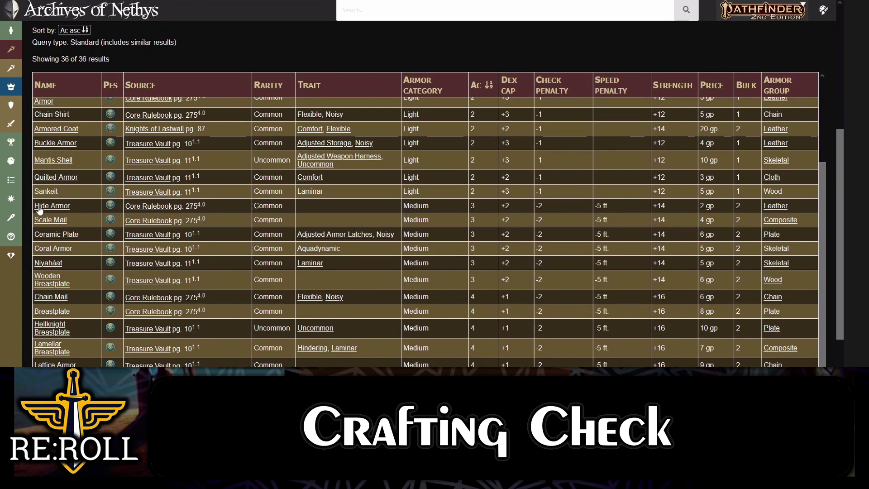
Examine the medium armor rows on Archives of Nethys and check the character's gear, spells and defense details
left_click_drag(31, 202, 727, 350)
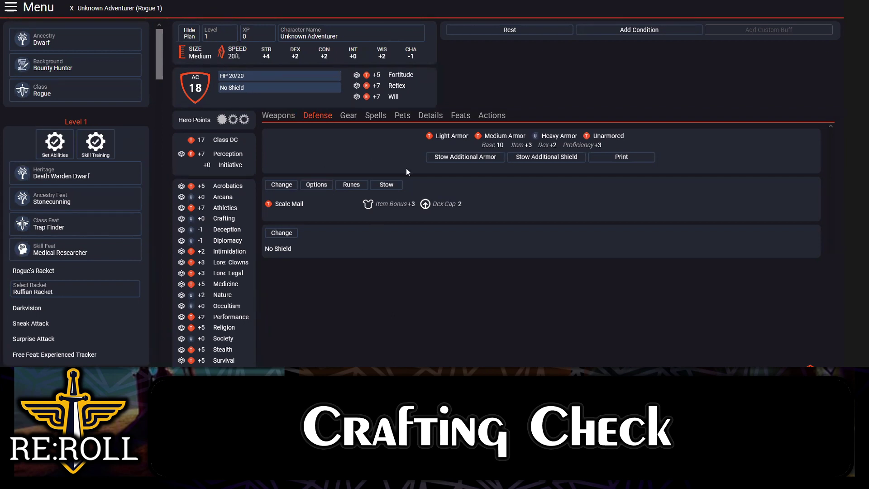
left_click(345, 117)
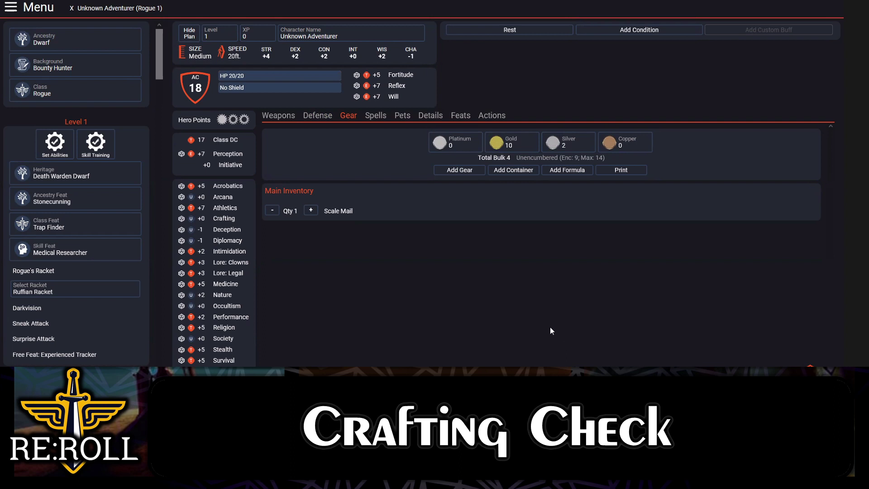
left_click(380, 119)
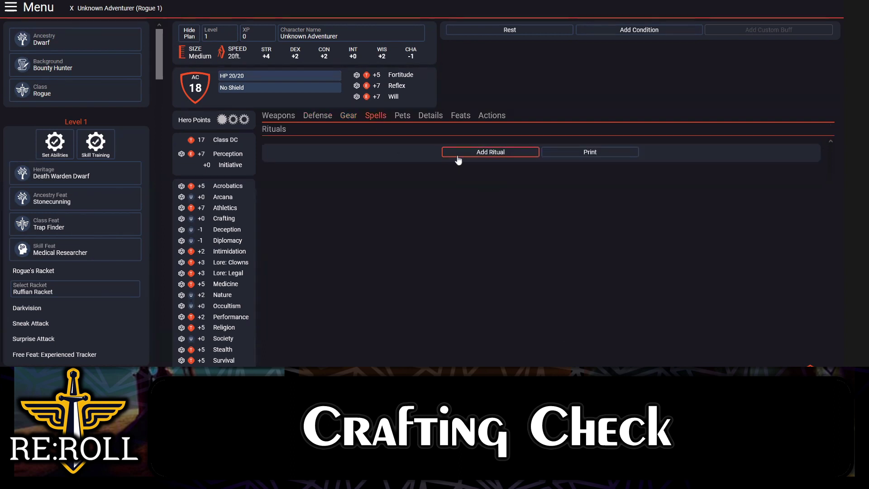
left_click(321, 119)
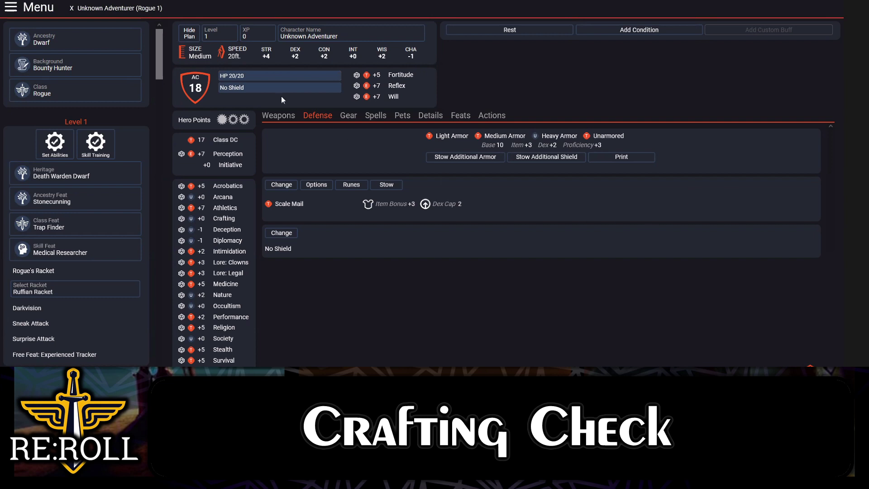
Set the character's hero points to three and roll a Religion check
left_click(244, 119)
left_click(182, 327)
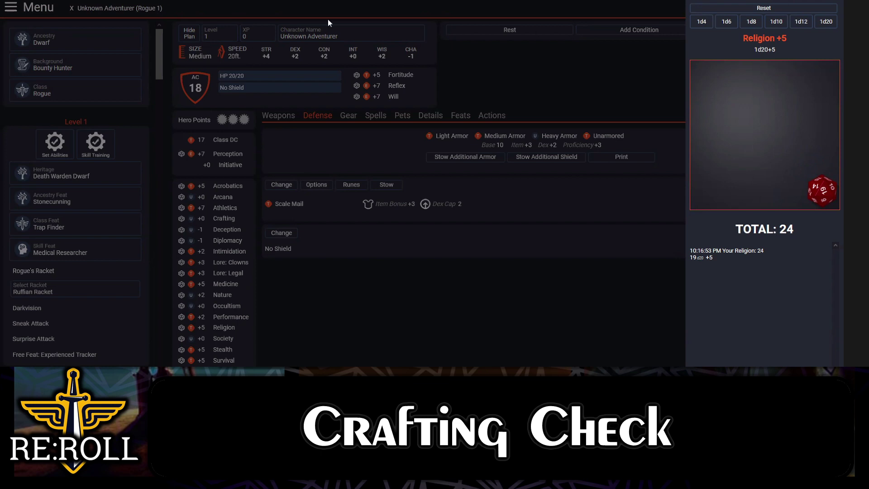
Switch to the Crafting Check Temp document in Google Docs to view the notes
key("alt+Tab")
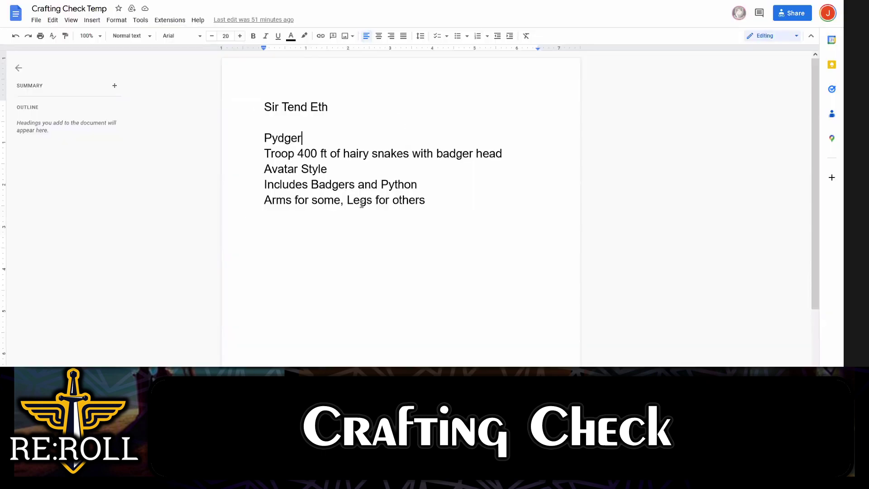